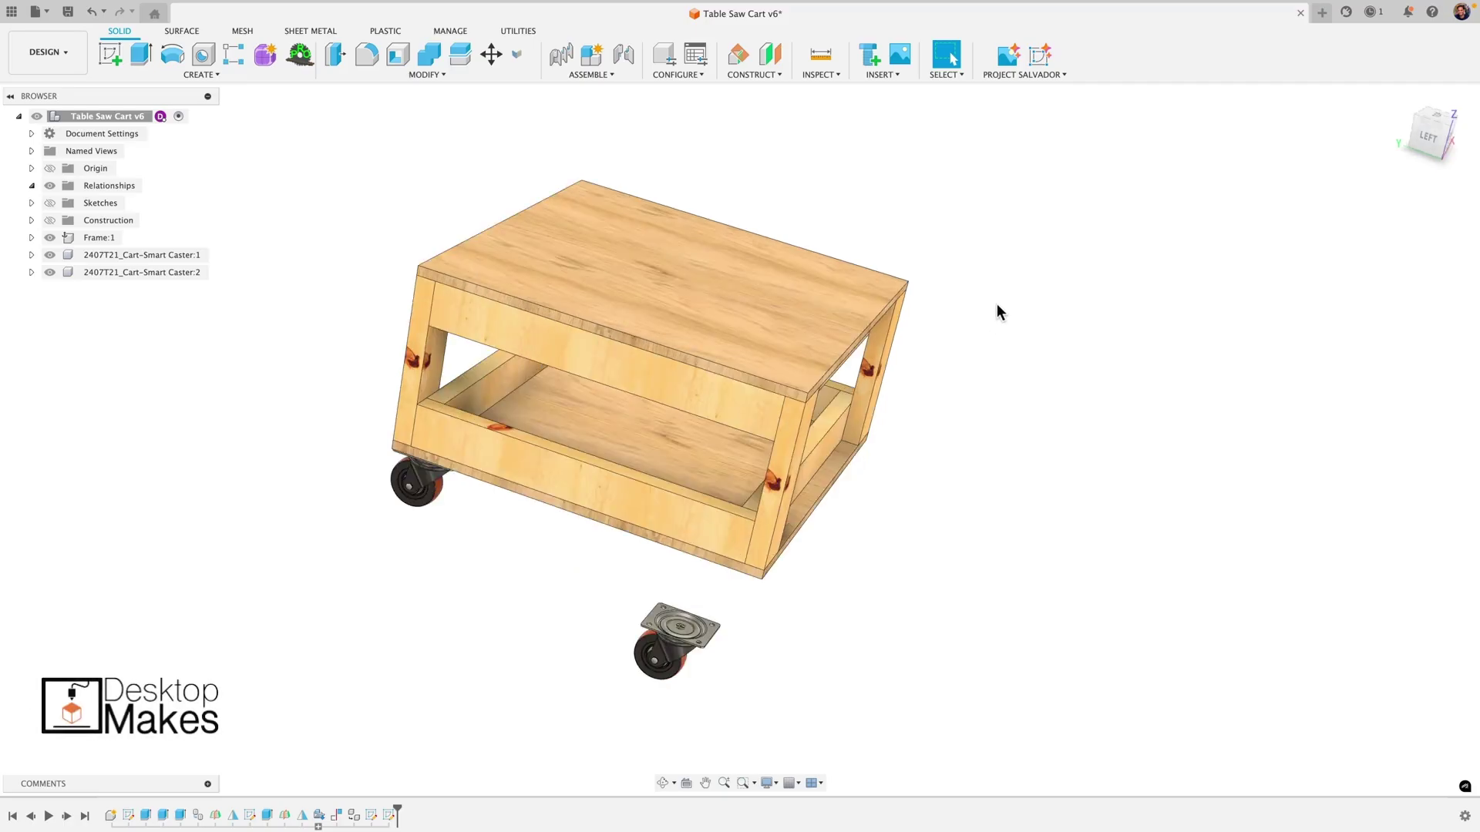
# - Examine the cart's underside, comparing the caster mounted at one corner with the loose caster below the frame
pyautogui.click(585, 75)
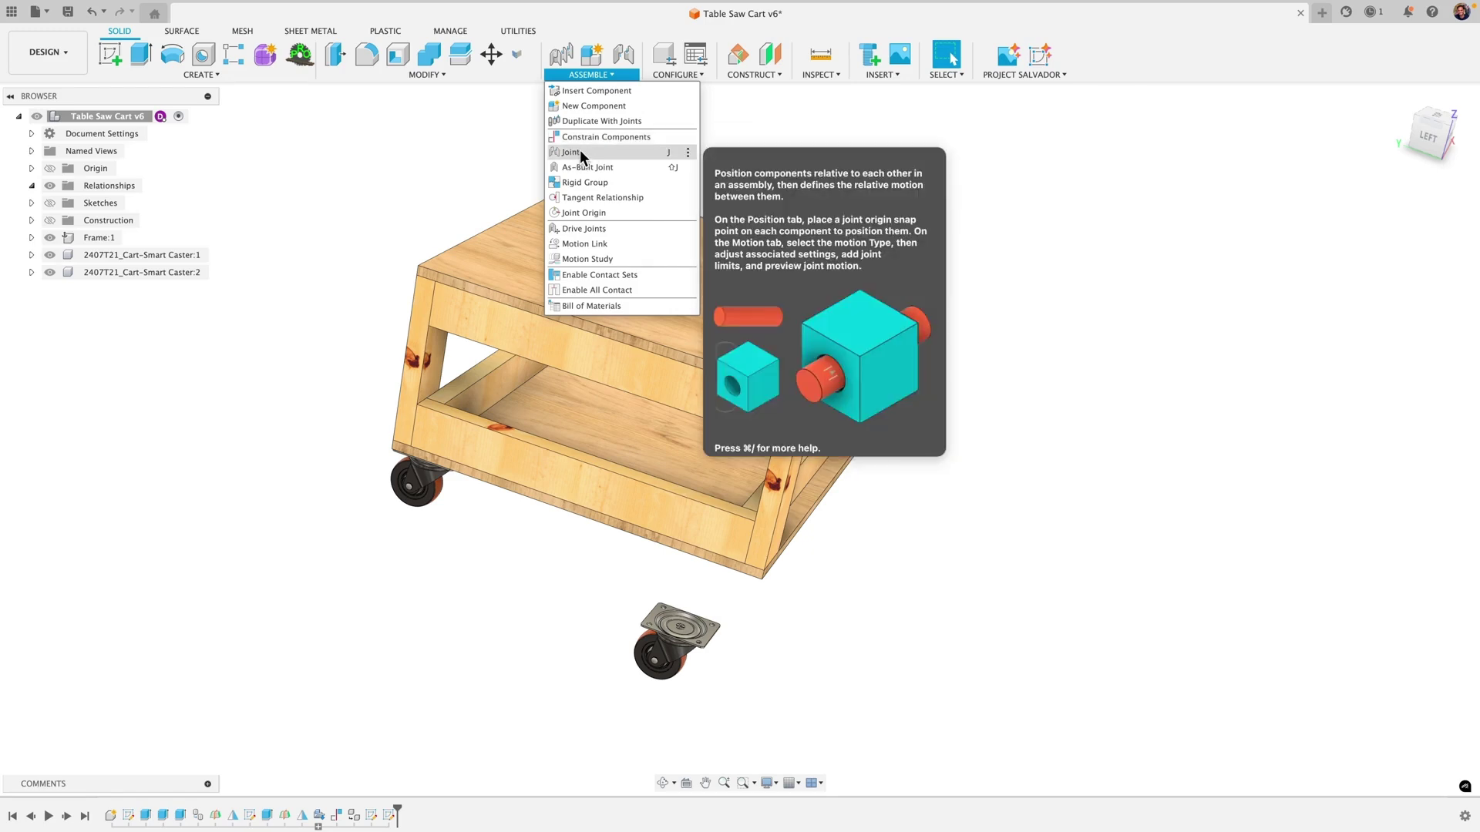
pyautogui.click(492, 173)
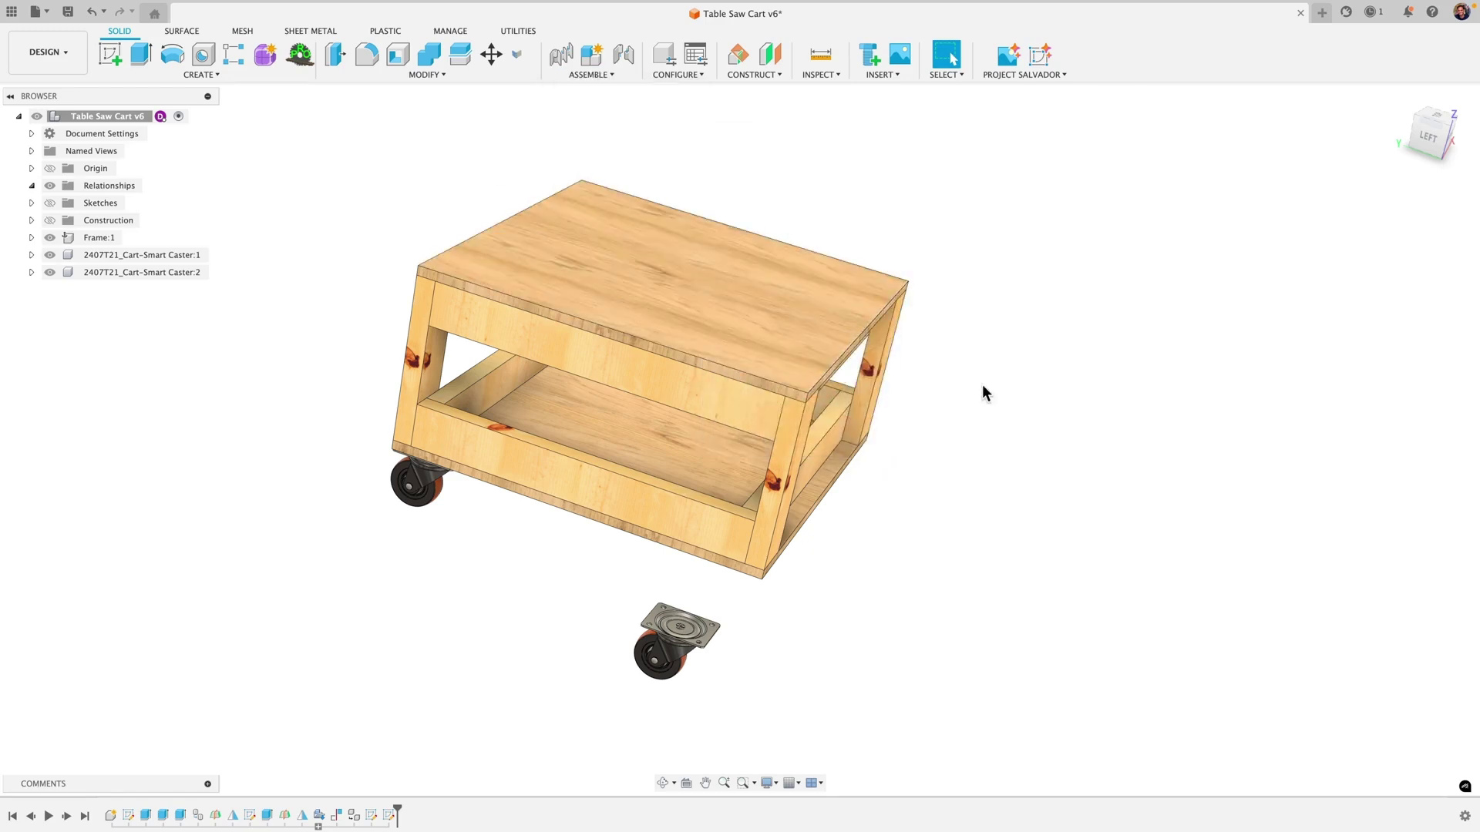
pyautogui.keyDown('shift'); pyautogui.moveTo(973, 464); pyautogui.dragTo(968, 404, button='middle'); pyautogui.keyUp('shift')
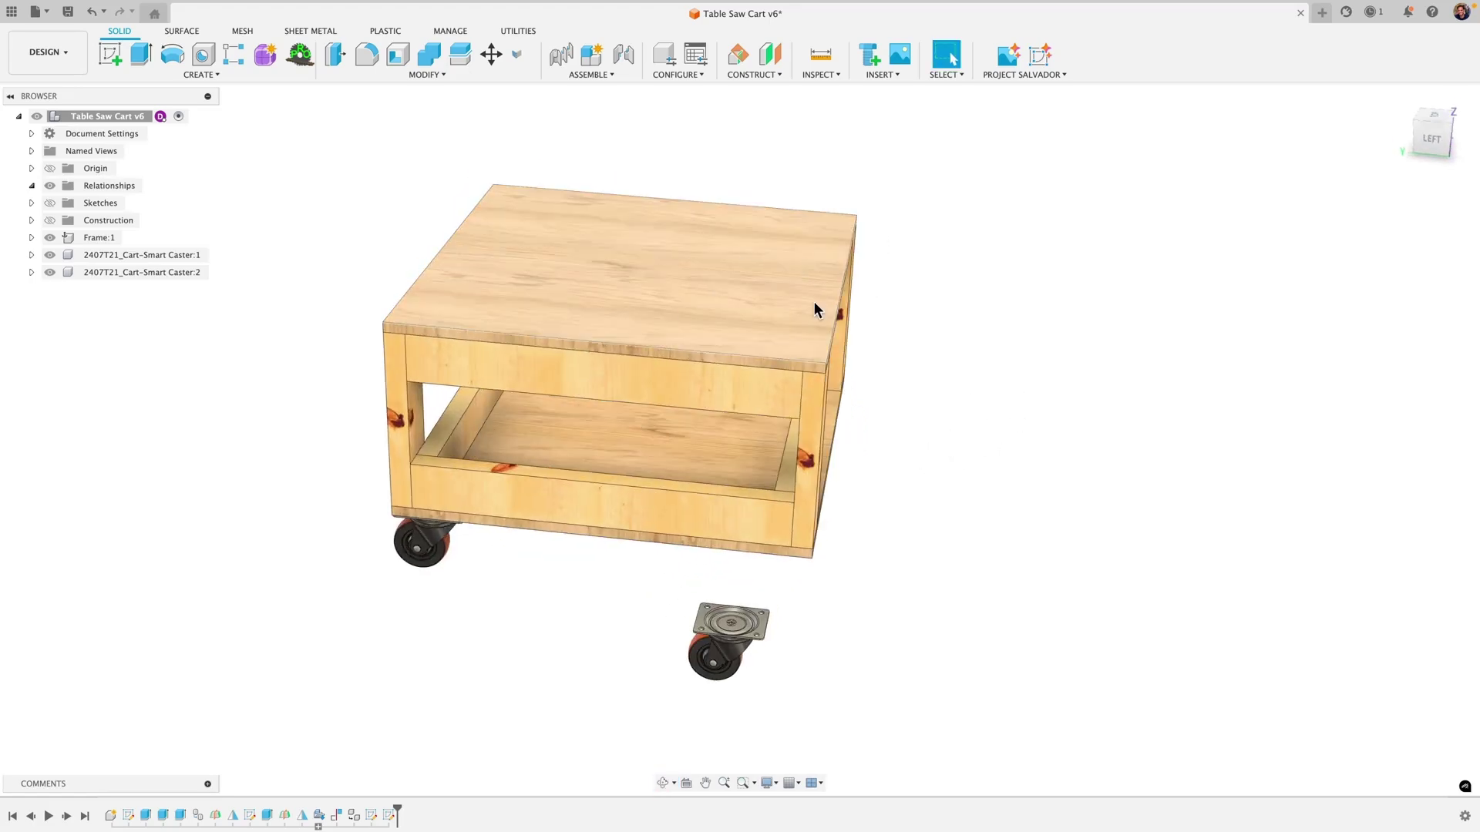
pyautogui.keyDown('shift'); pyautogui.moveTo(816, 311); pyautogui.dragTo(994, 370, button='middle'); pyautogui.keyUp('shift')
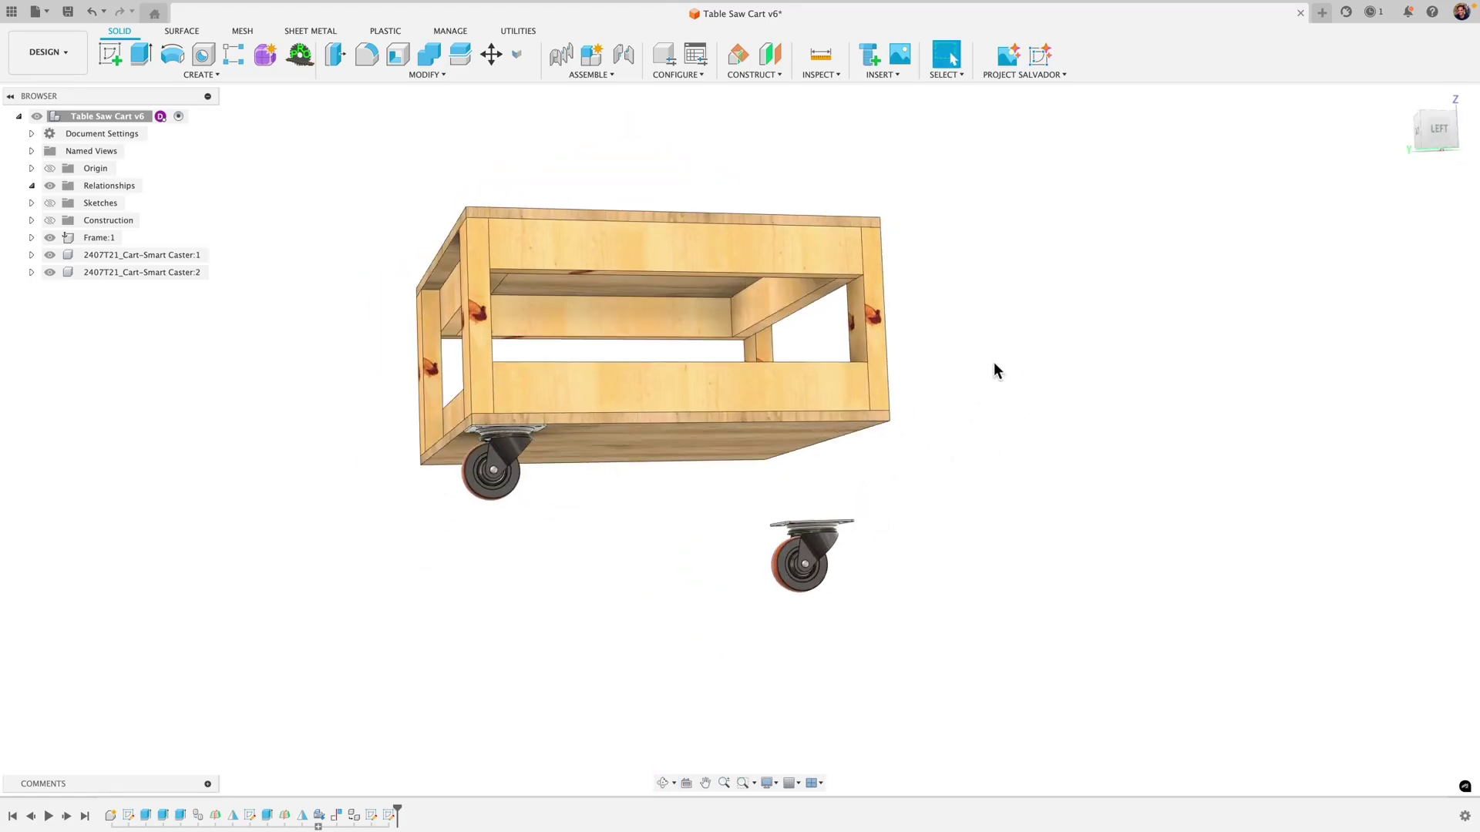
pyautogui.scroll(3, 817, 586)
pyautogui.click(849, 510)
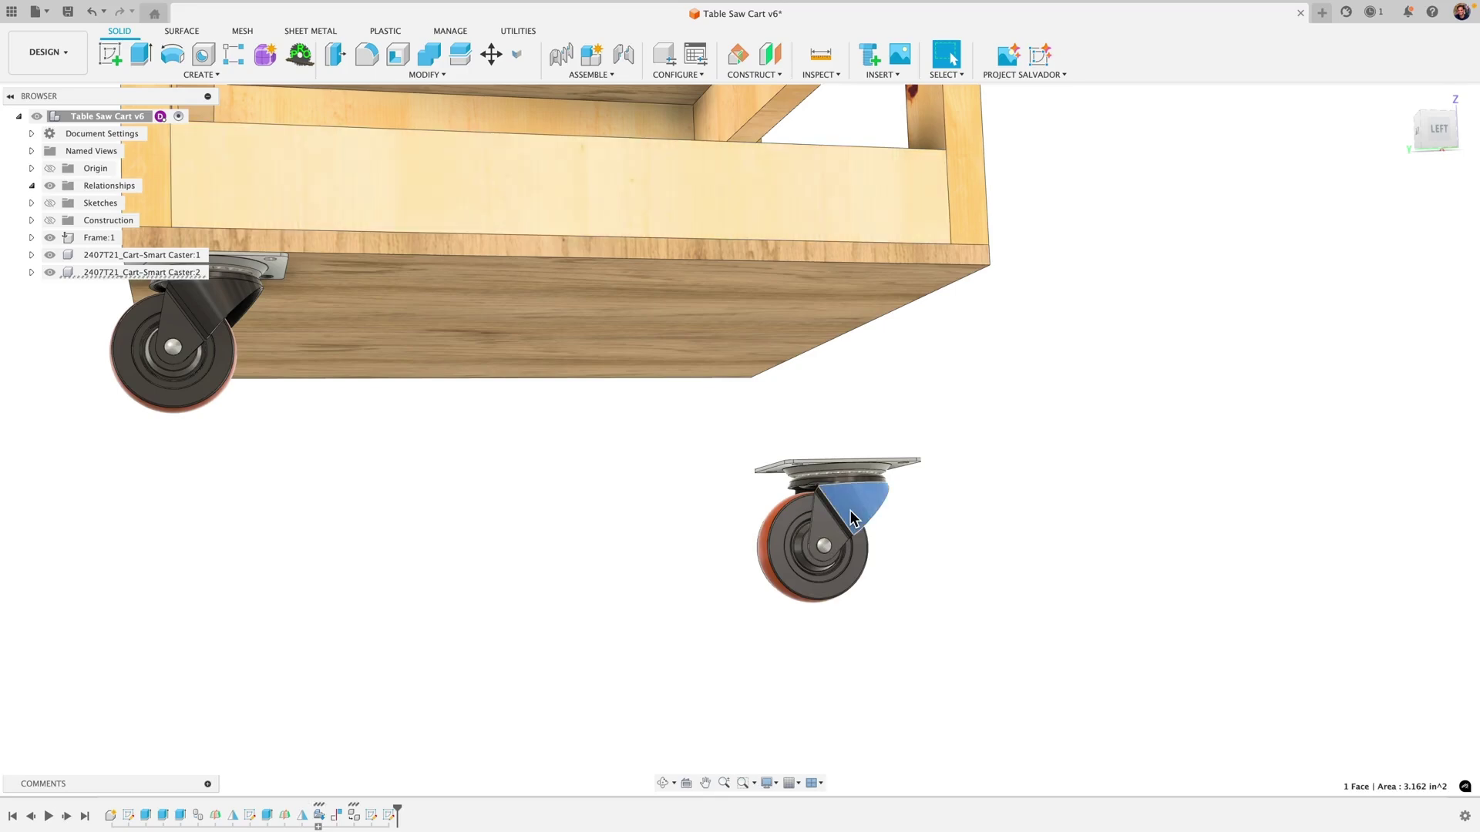
pyautogui.click(969, 511)
pyautogui.keyDown('shift'); pyautogui.moveTo(940, 505); pyautogui.dragTo(811, 446, button='middle'); pyautogui.keyUp('shift')
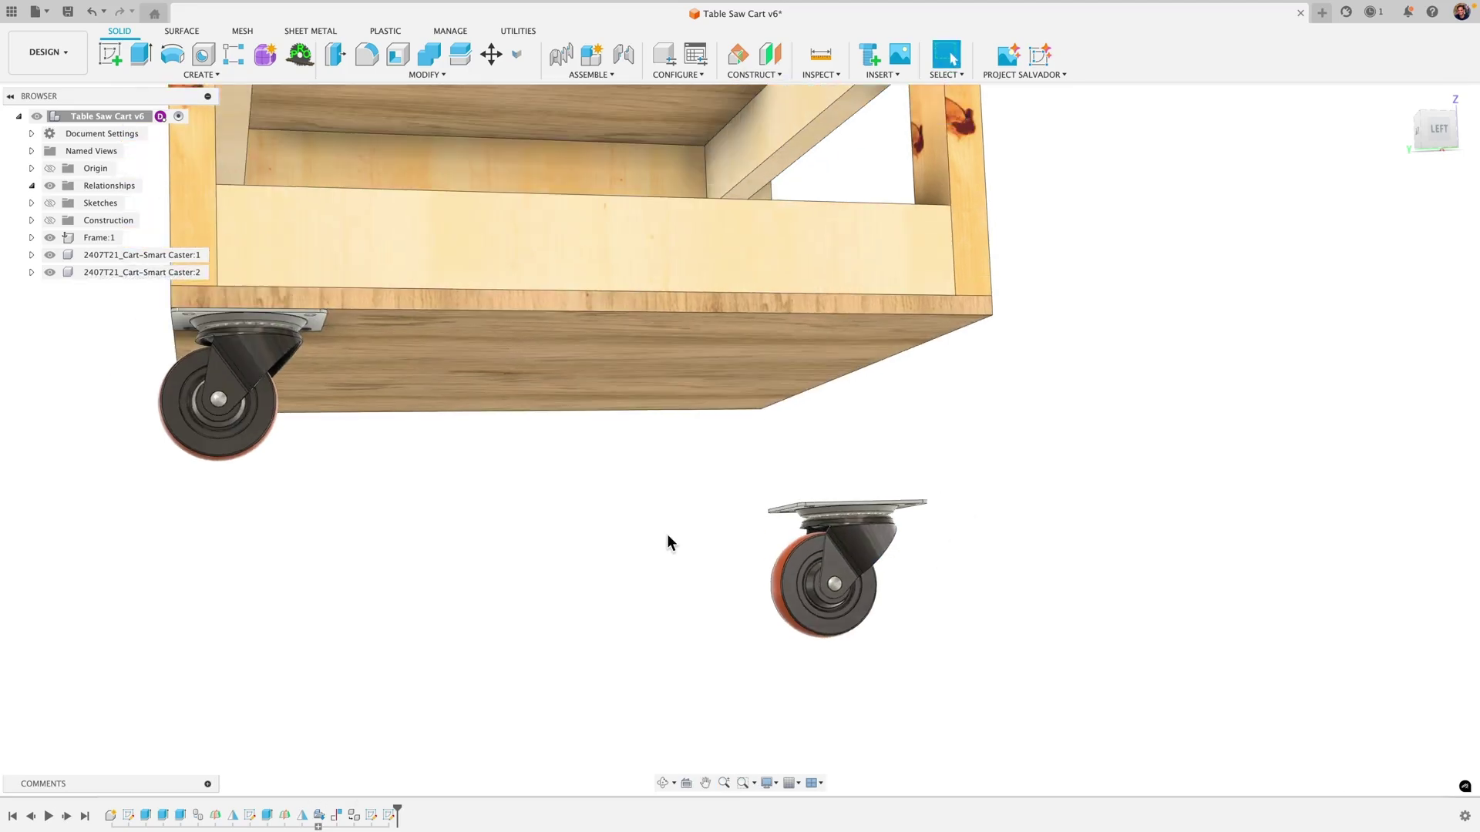
pyautogui.keyDown('shift'); pyautogui.moveTo(668, 533); pyautogui.dragTo(710, 626, button='middle'); pyautogui.keyUp('shift')
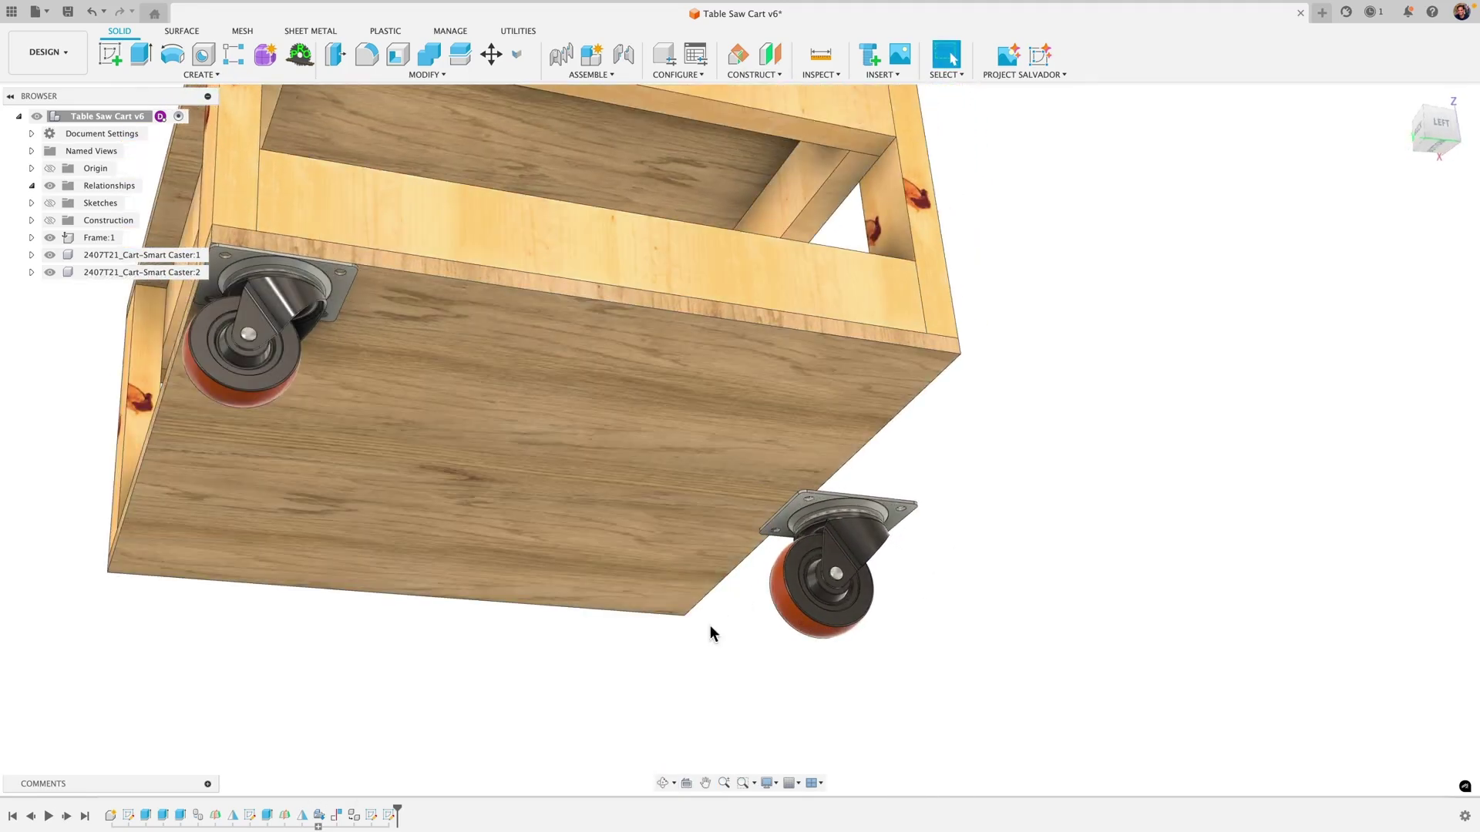
pyautogui.moveTo(613, 677); pyautogui.dragTo(744, 635, button='middle')
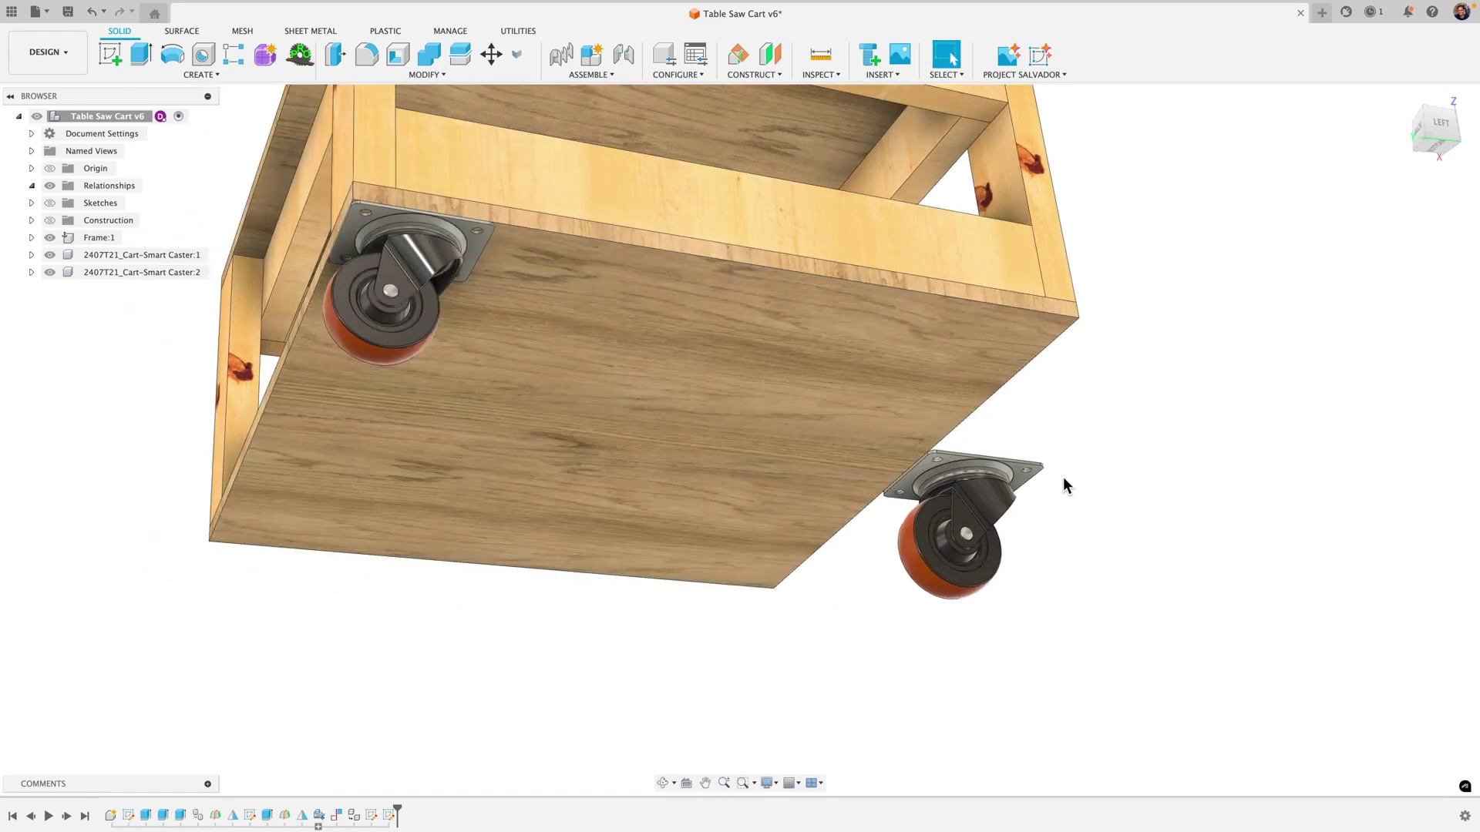
pyautogui.keyDown('shift'); pyautogui.moveTo(1065, 483); pyautogui.dragTo(1054, 464, button='middle'); pyautogui.keyUp('shift')
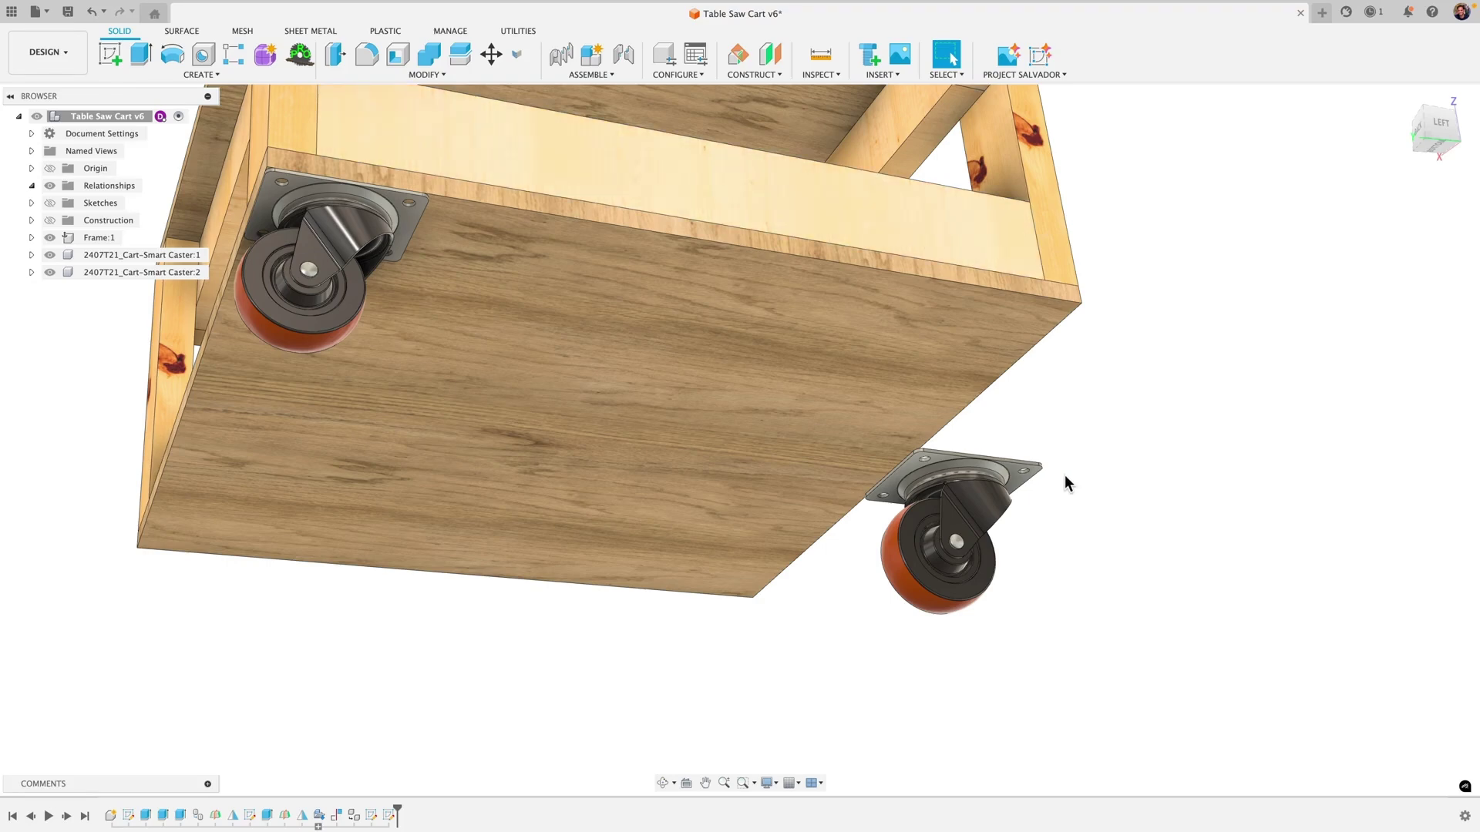
pyautogui.keyDown('shift'); pyautogui.moveTo(1077, 447); pyautogui.dragTo(1076, 455, button='middle'); pyautogui.keyUp('shift')
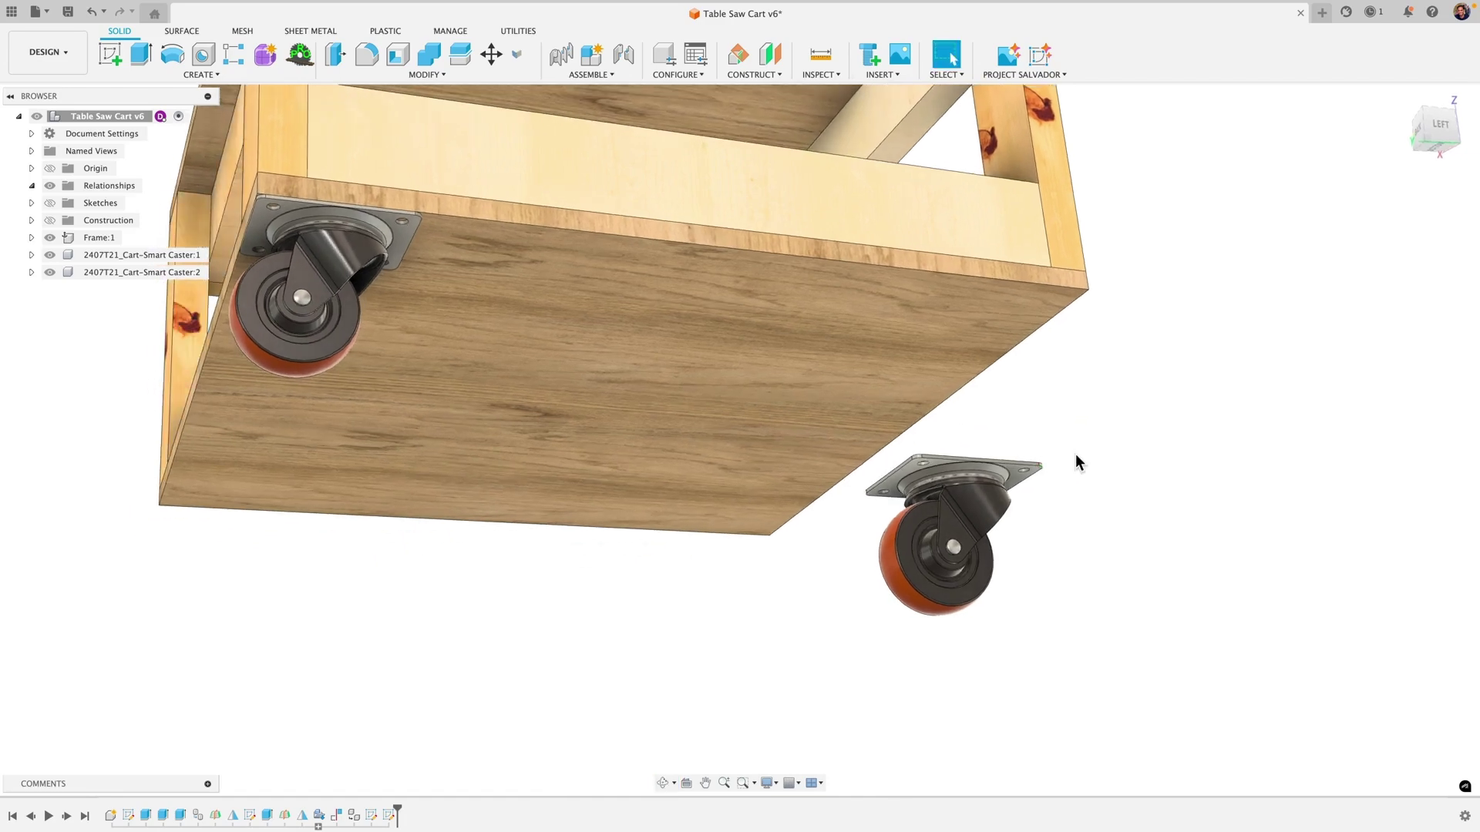
pyautogui.scroll(-1, 700, 561)
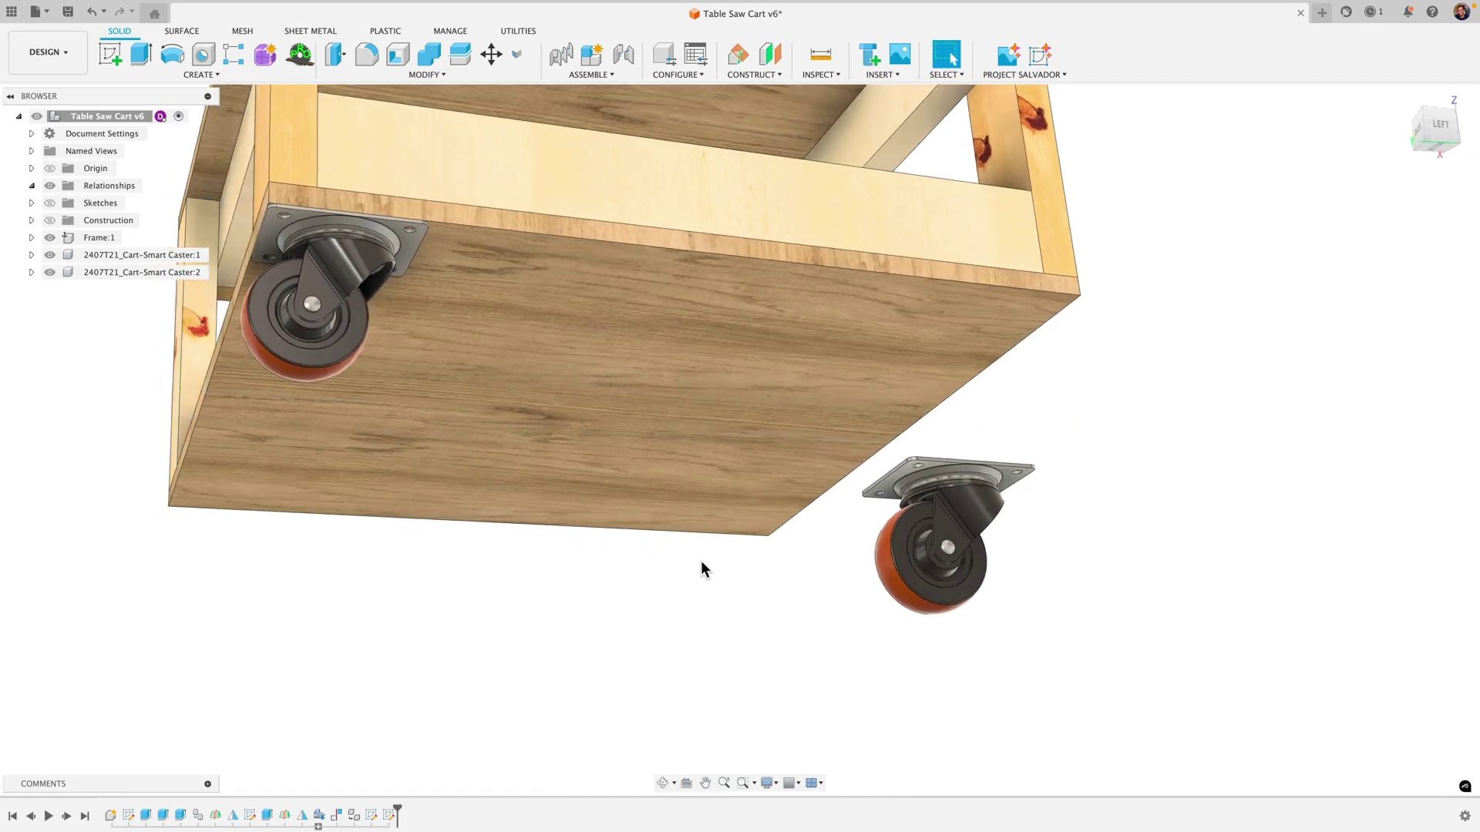
pyautogui.moveTo(730, 555); pyautogui.dragTo(723, 575, button='middle')
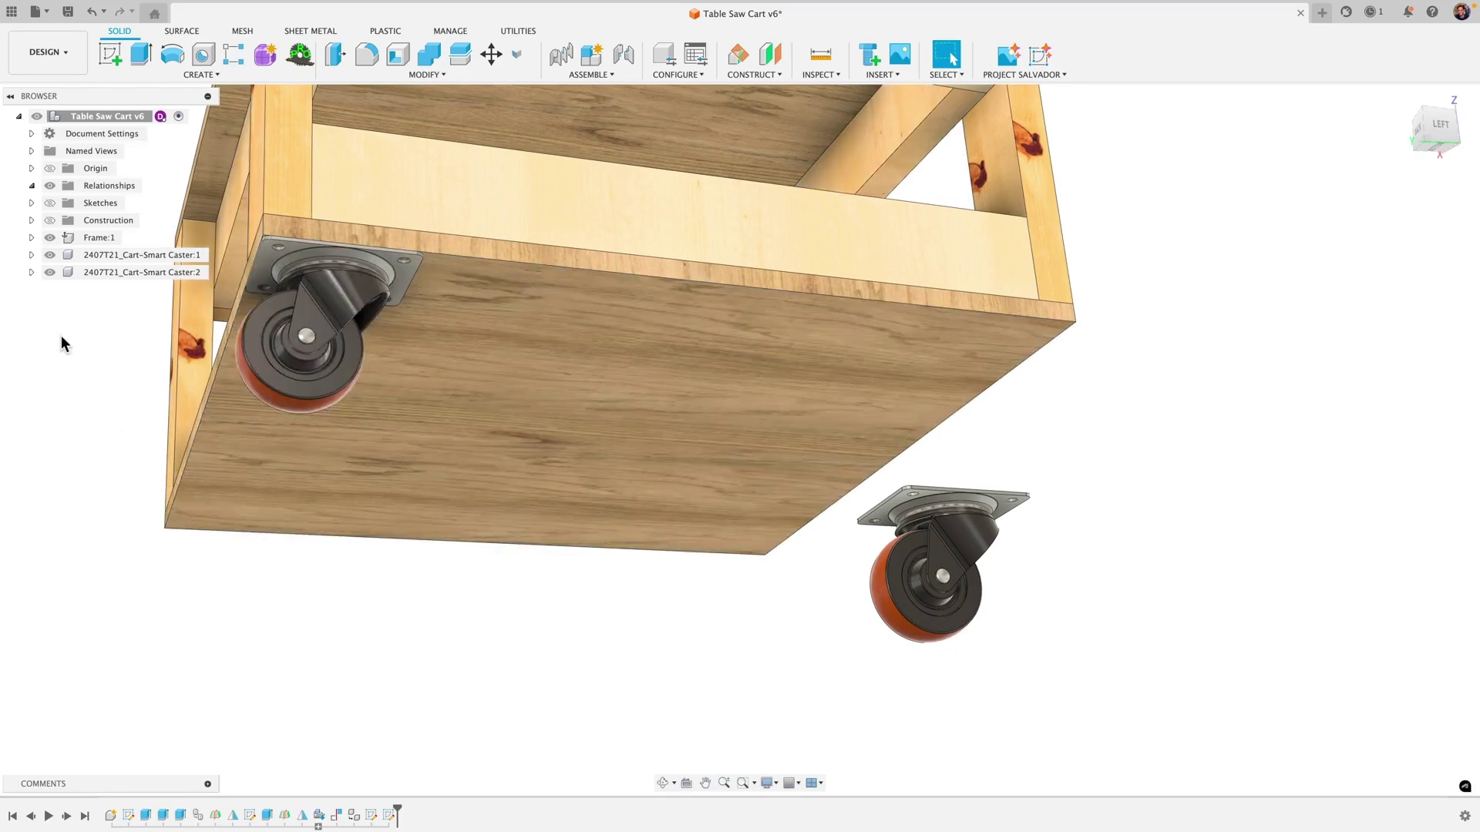
# - Make the Sketches folder visible and expand it, hiding Sketch1 and showing Sketch4
pyautogui.click(51, 203)
pyautogui.click(32, 203)
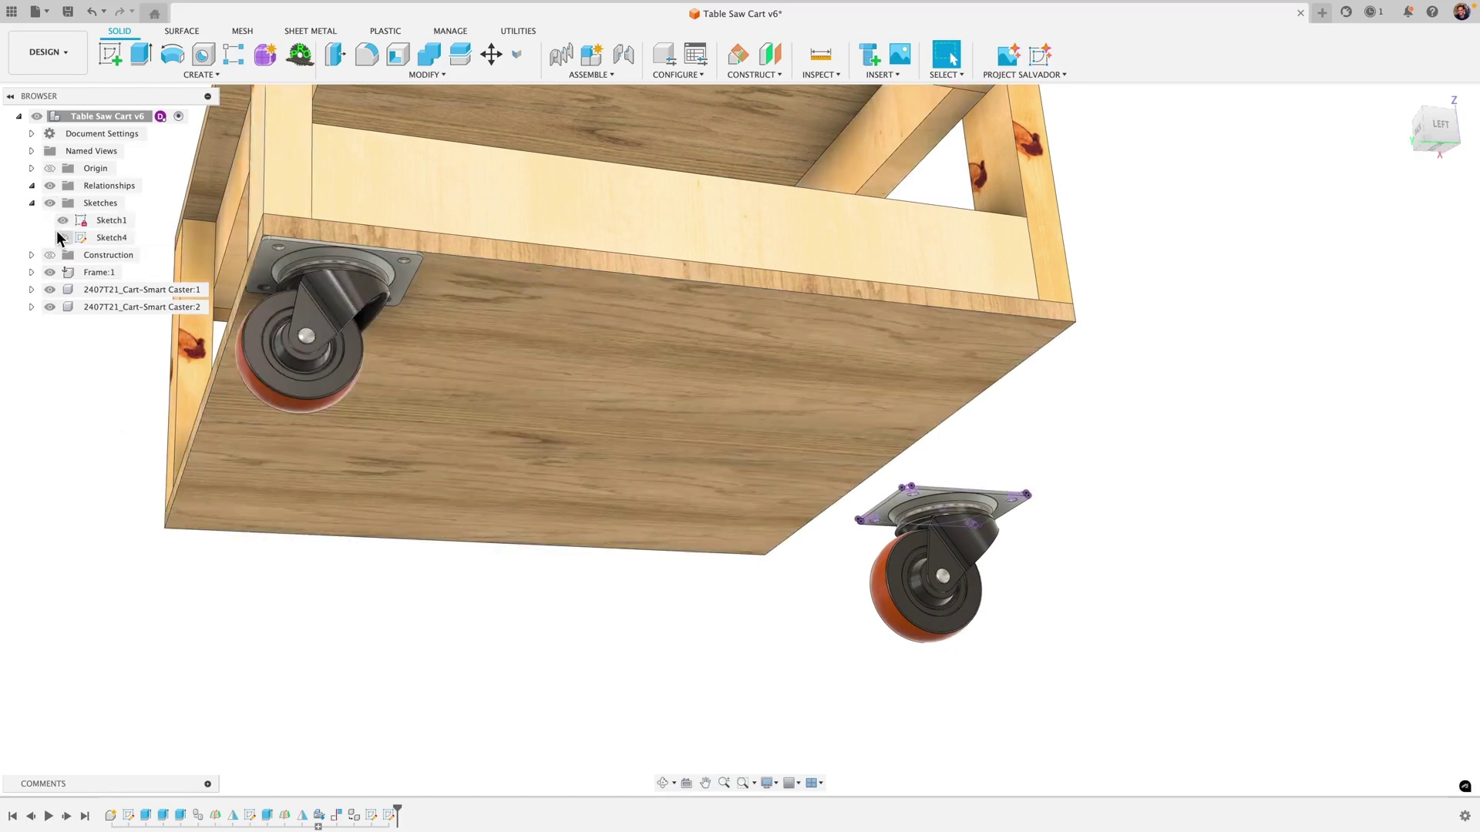
pyautogui.click(62, 222)
pyautogui.click(64, 237)
# - Compare the mounting holes on the loose caster's plate with the sketched plate outline on the cart's underside
pyautogui.keyDown('shift'); pyautogui.moveTo(909, 494); pyautogui.dragTo(933, 640, button='middle'); pyautogui.keyUp('shift')
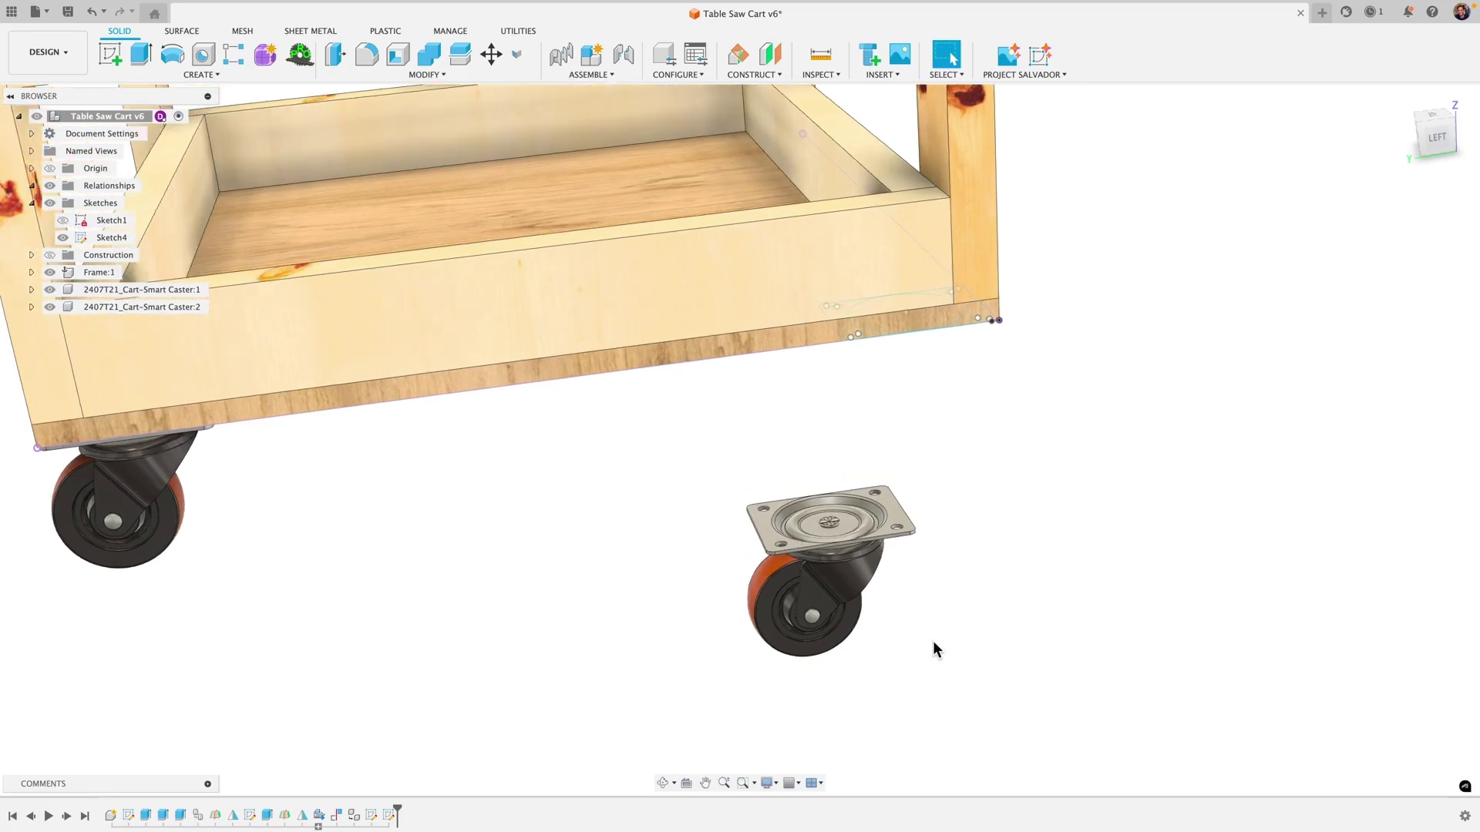
pyautogui.scroll(5, 932, 640)
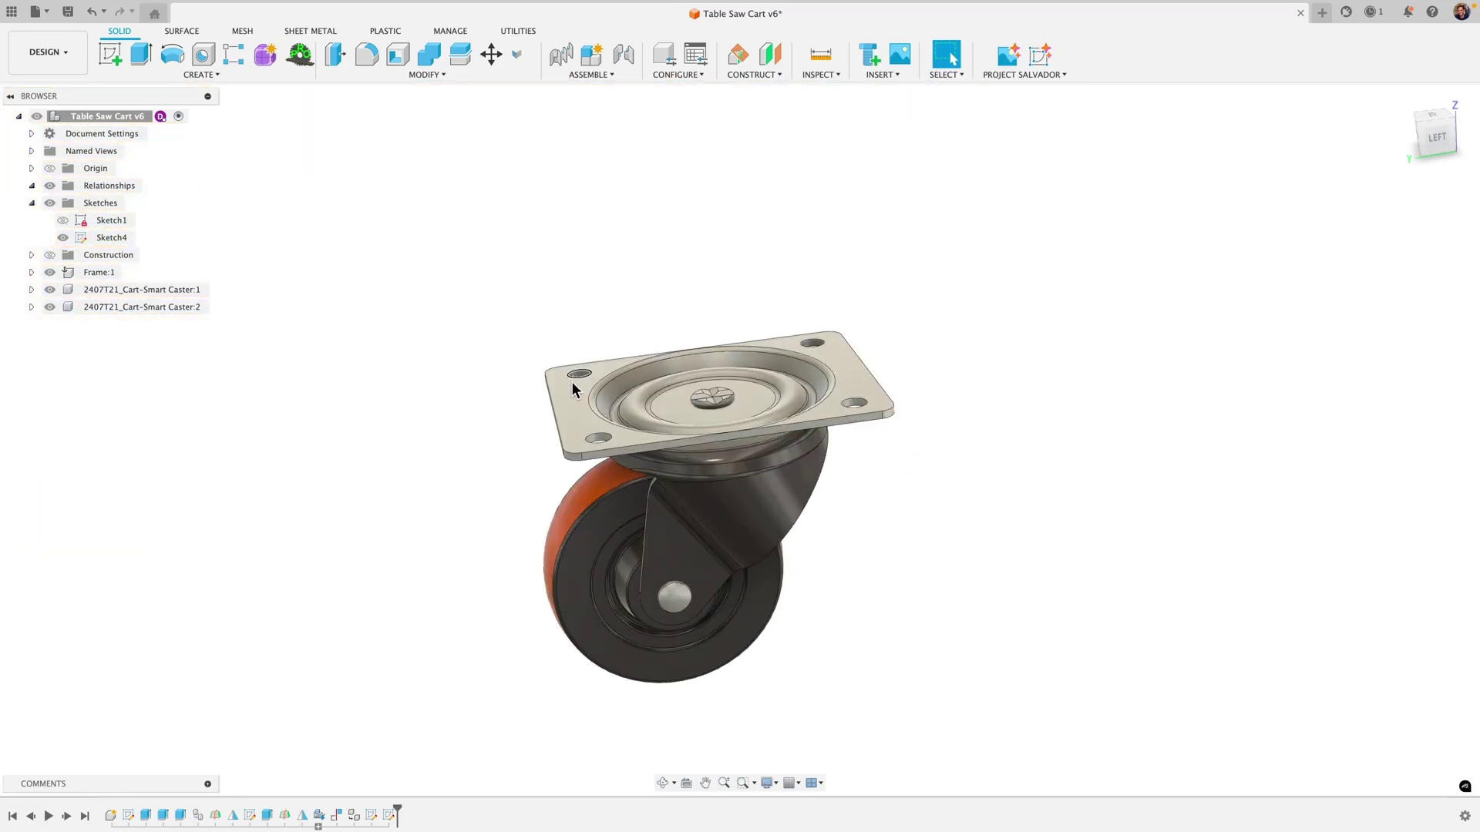
pyautogui.scroll(-5, 583, 456)
pyautogui.moveTo(584, 454)
pyautogui.mouseDown(button='middle')
pyautogui.moveTo(697, 594)
pyautogui.moveTo(716, 522)
pyautogui.moveTo(808, 491)
pyautogui.moveTo(759, 463)
pyautogui.moveTo(710, 485)
pyautogui.mouseUp(button='middle')
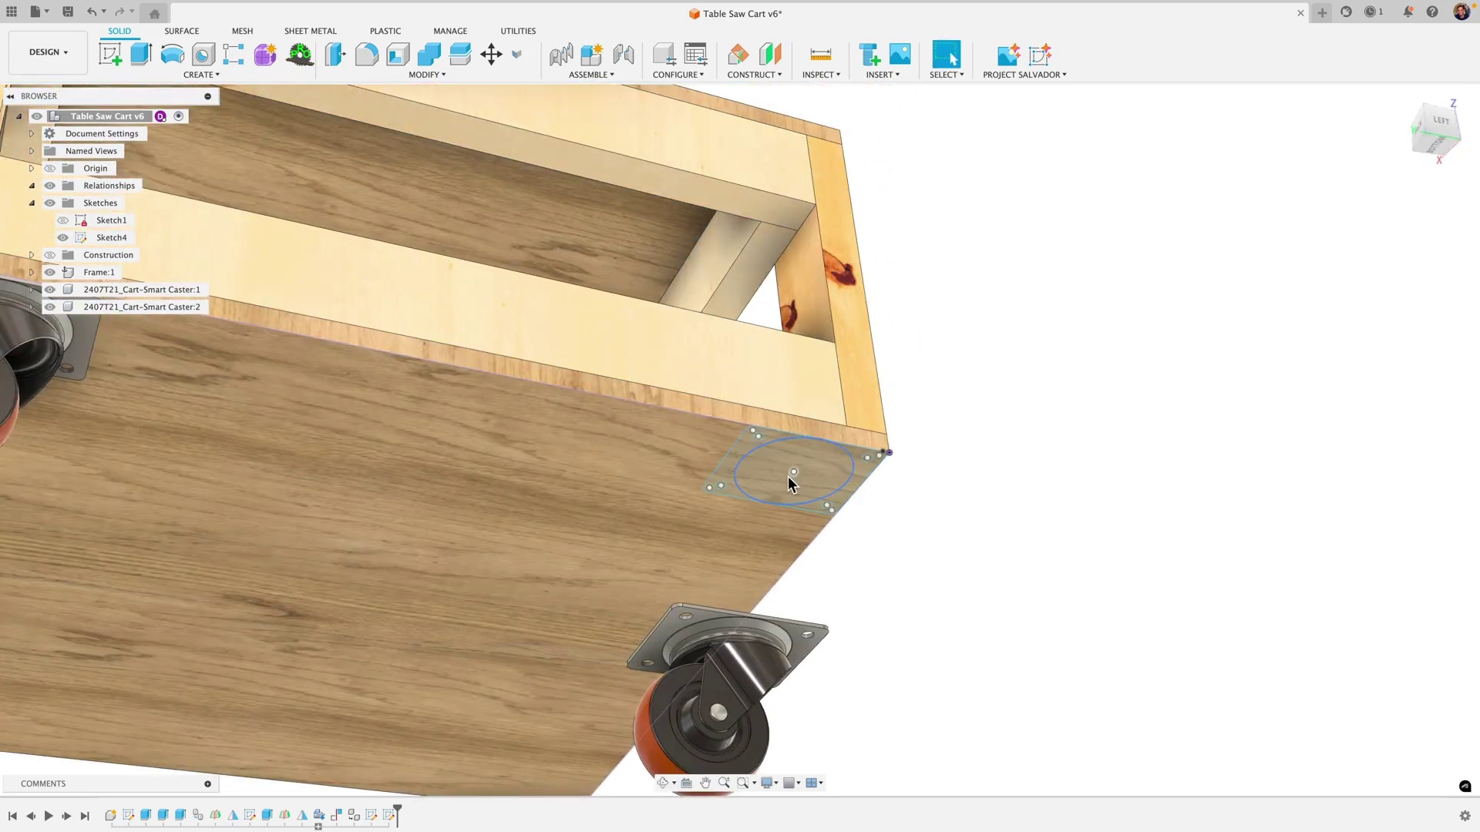
pyautogui.keyDown('shift'); pyautogui.moveTo(883, 615); pyautogui.dragTo(872, 581, button='middle'); pyautogui.keyUp('shift')
pyautogui.scroll(2, 871, 581)
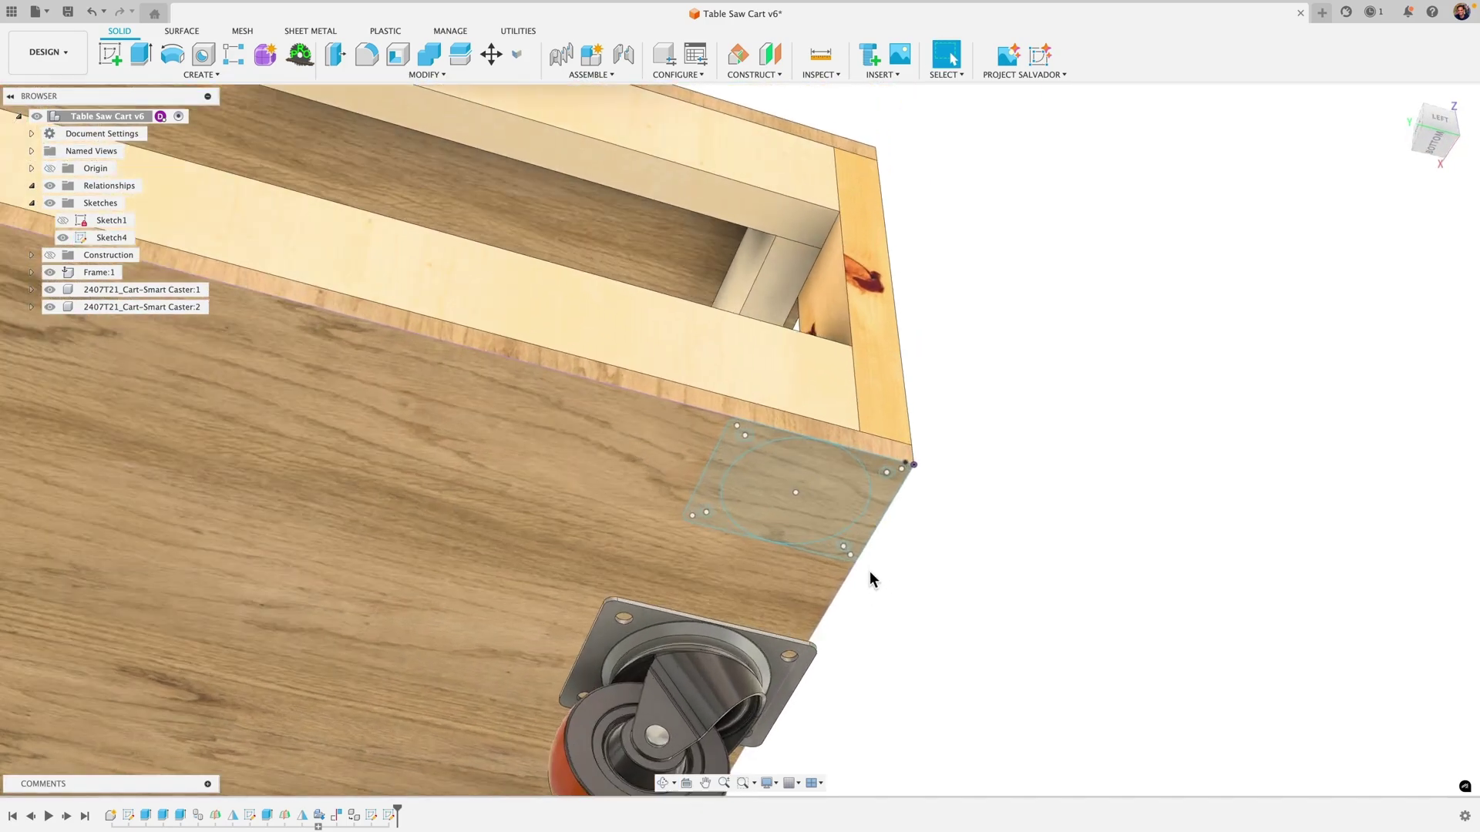
pyautogui.scroll(3, 799, 484)
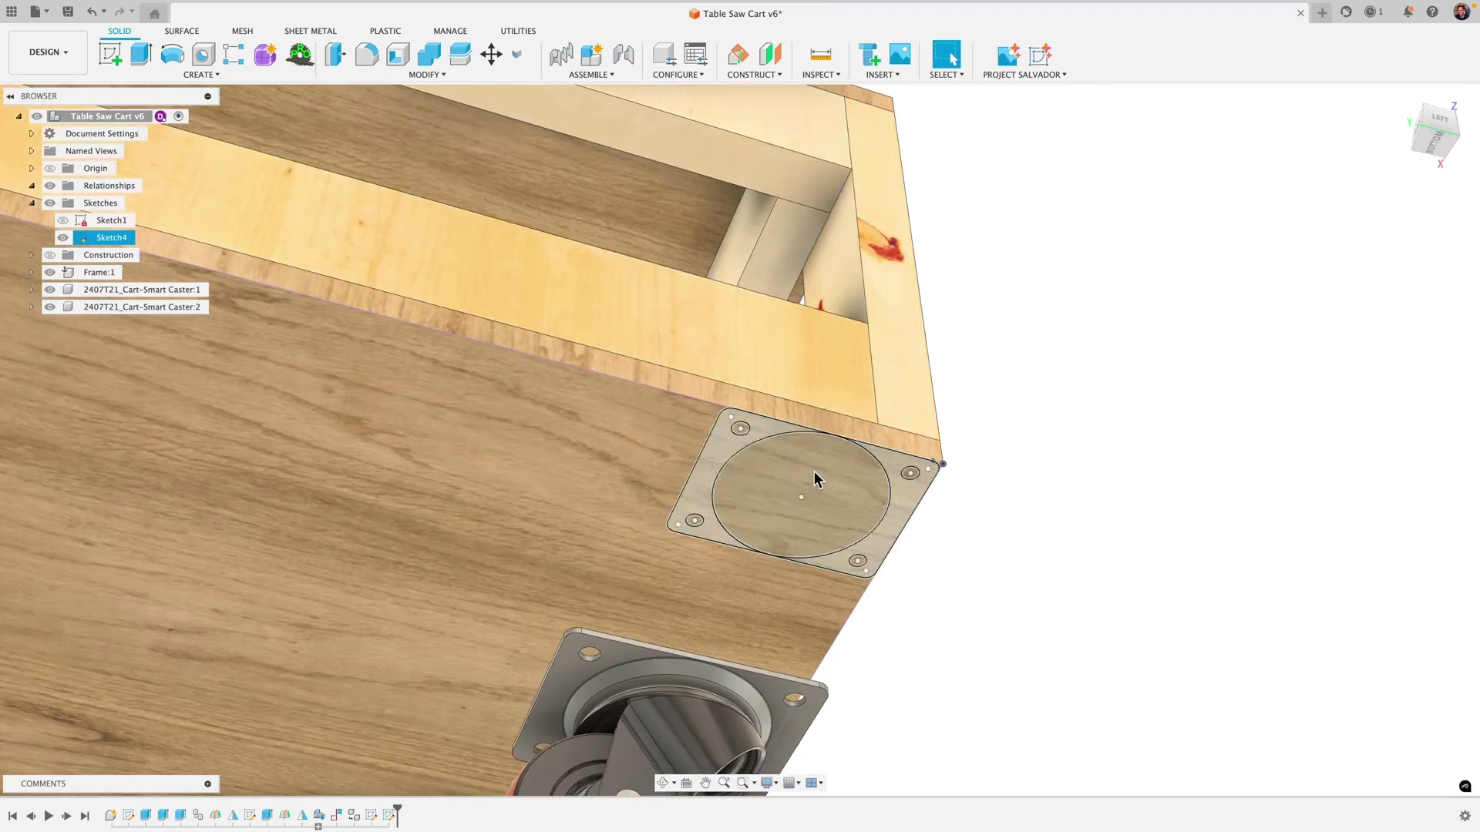
pyautogui.scroll(2, 856, 528)
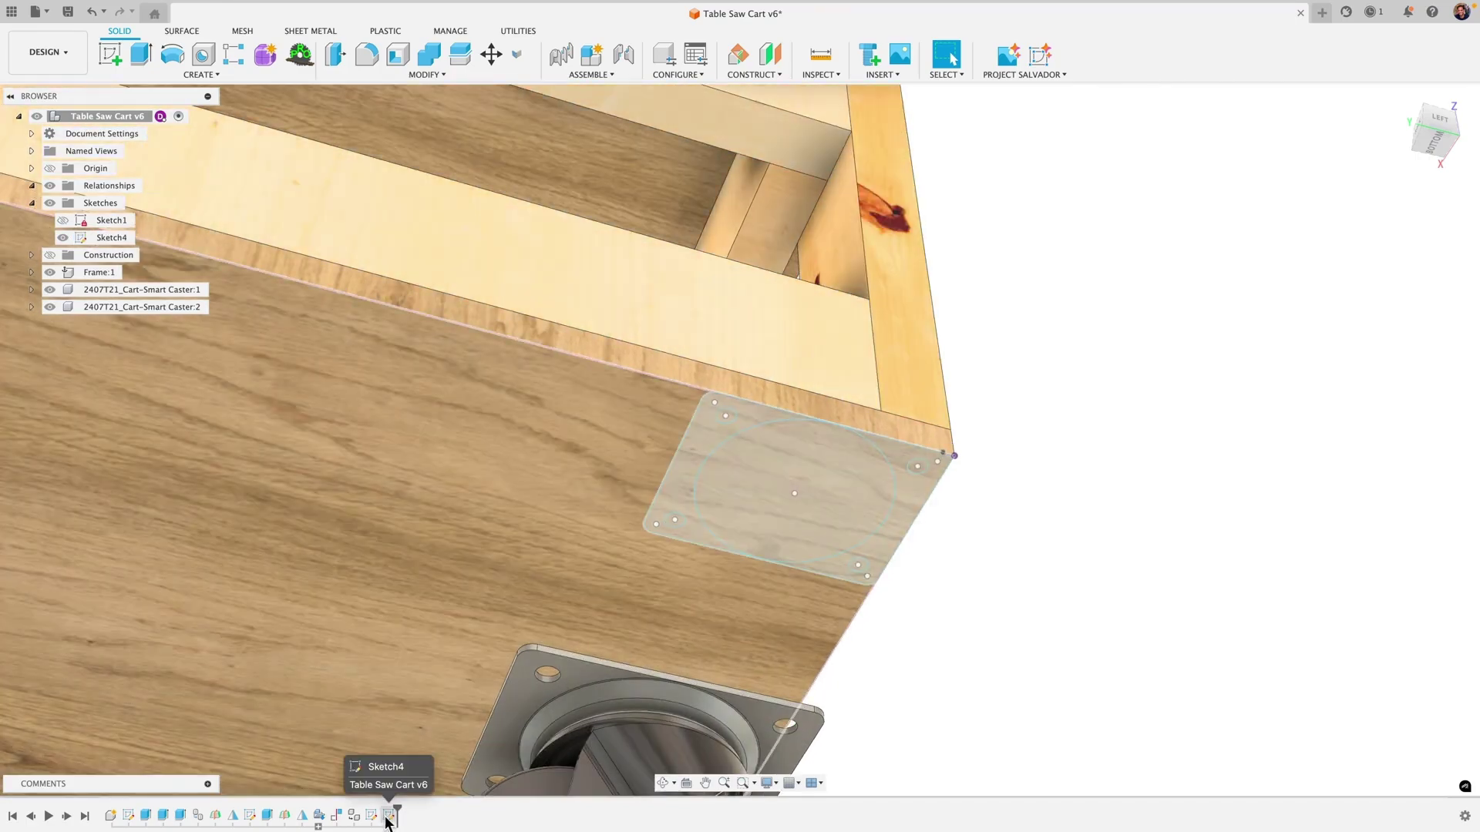
# - Open Sketch4 for editing and hide the frame and both casters to isolate the plate outline
pyautogui.click(389, 813)
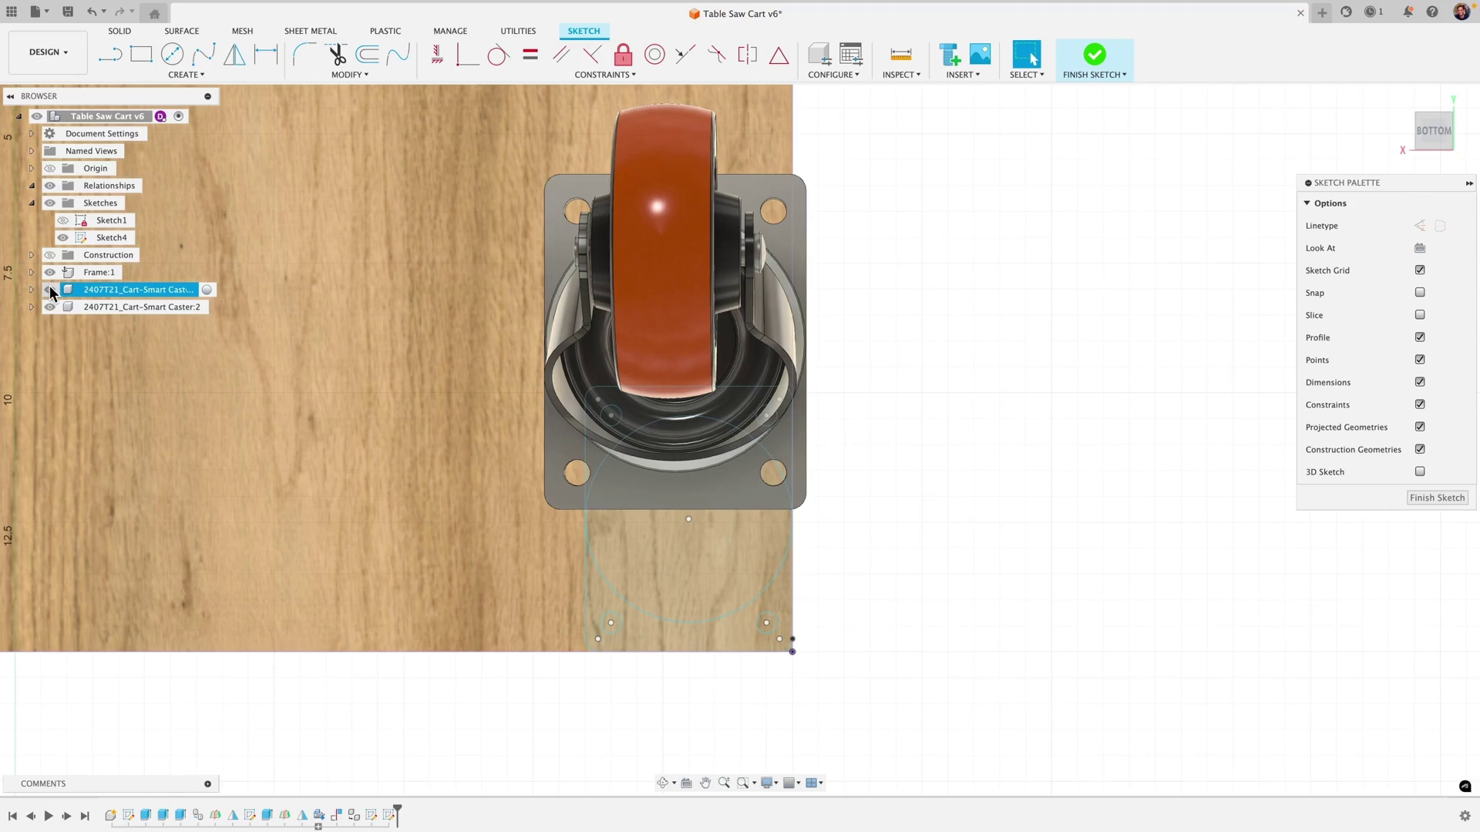
pyautogui.click(49, 290)
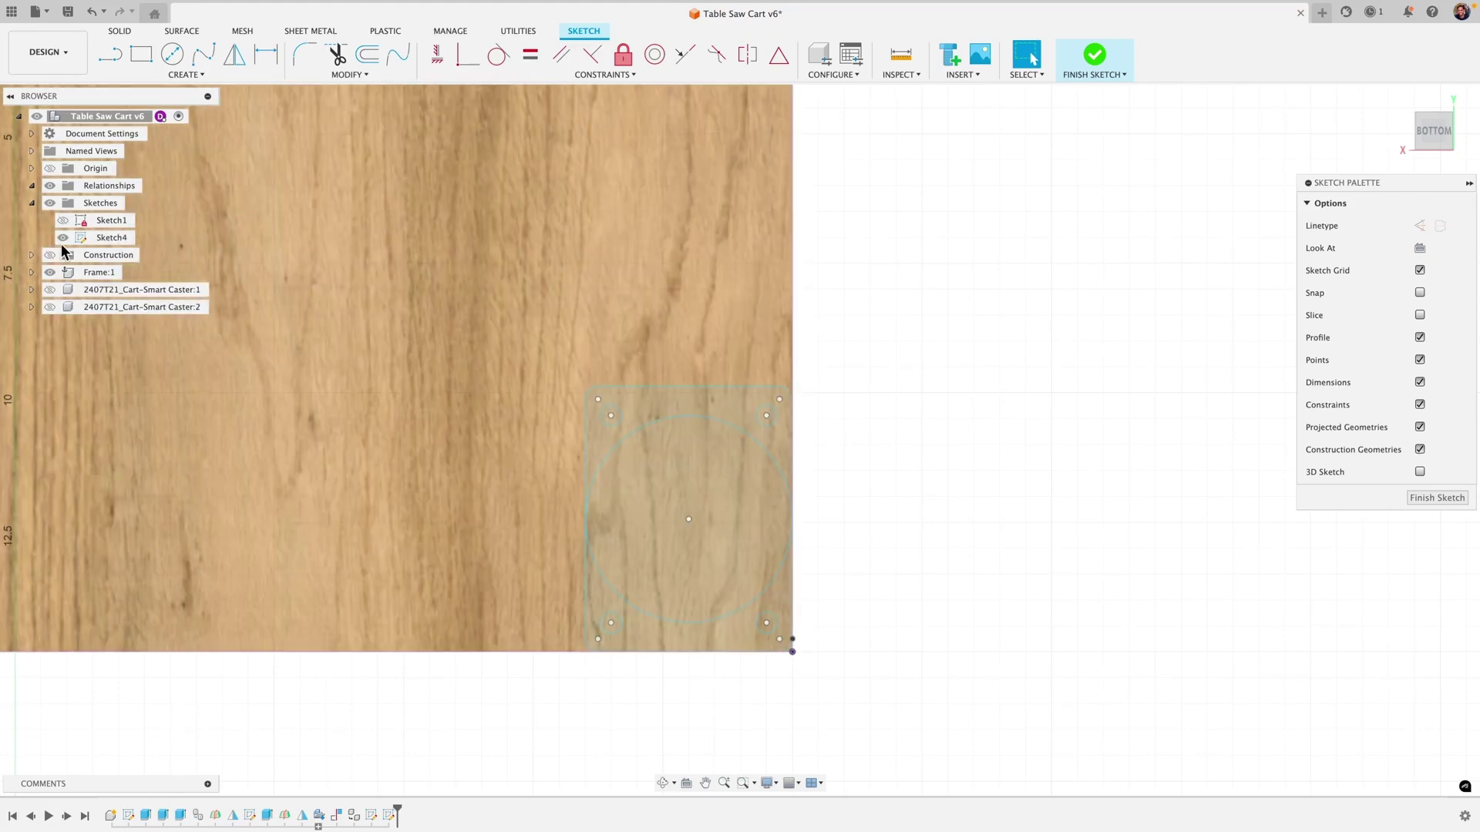
pyautogui.click(56, 274)
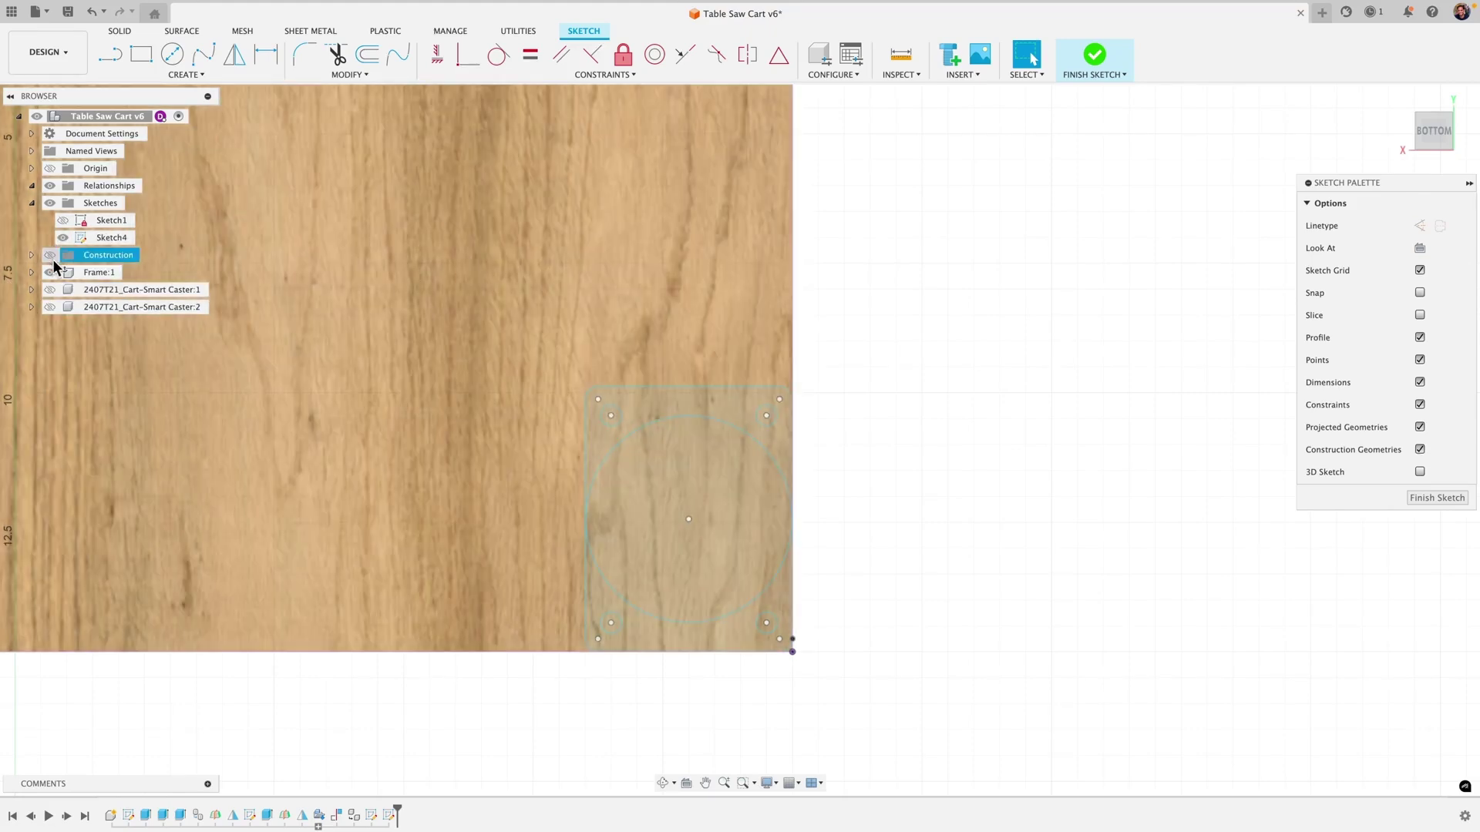
pyautogui.click(50, 273)
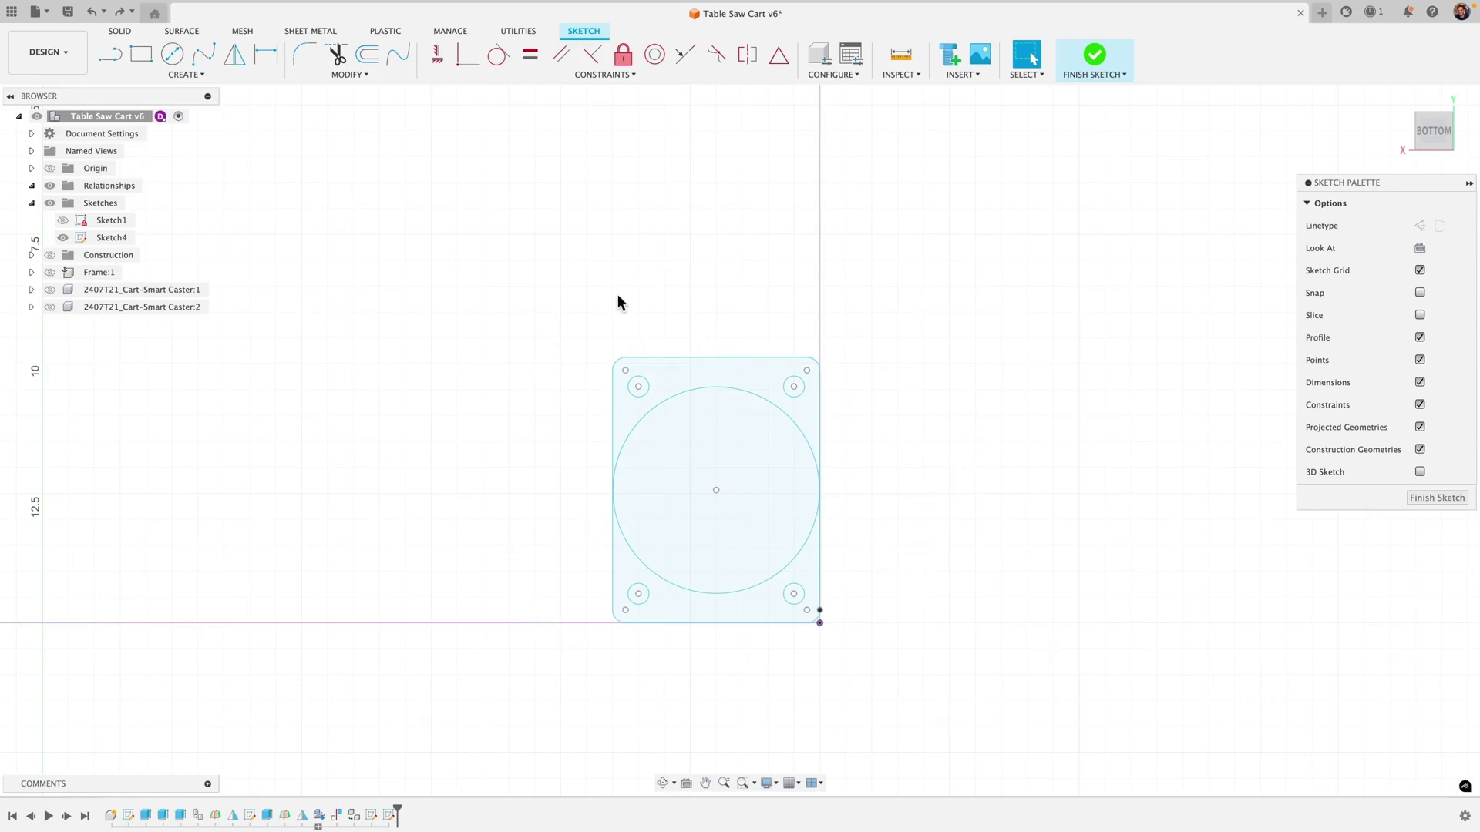
# - Apply the Fix constraint to all geometry of the caster plate sketch and finish the sketch
pyautogui.moveTo(555, 301); pyautogui.dragTo(933, 678)
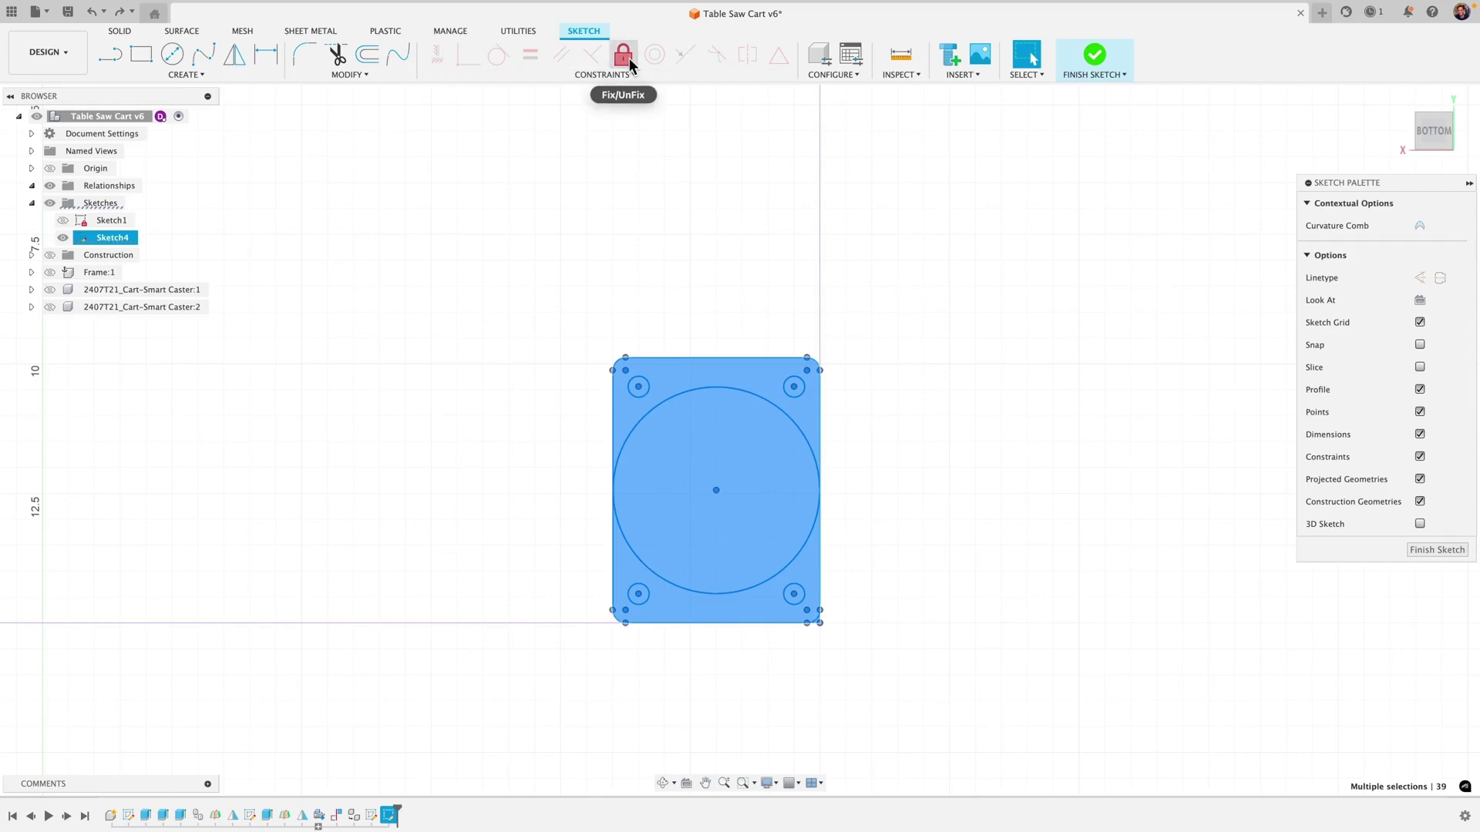
pyautogui.click(624, 56)
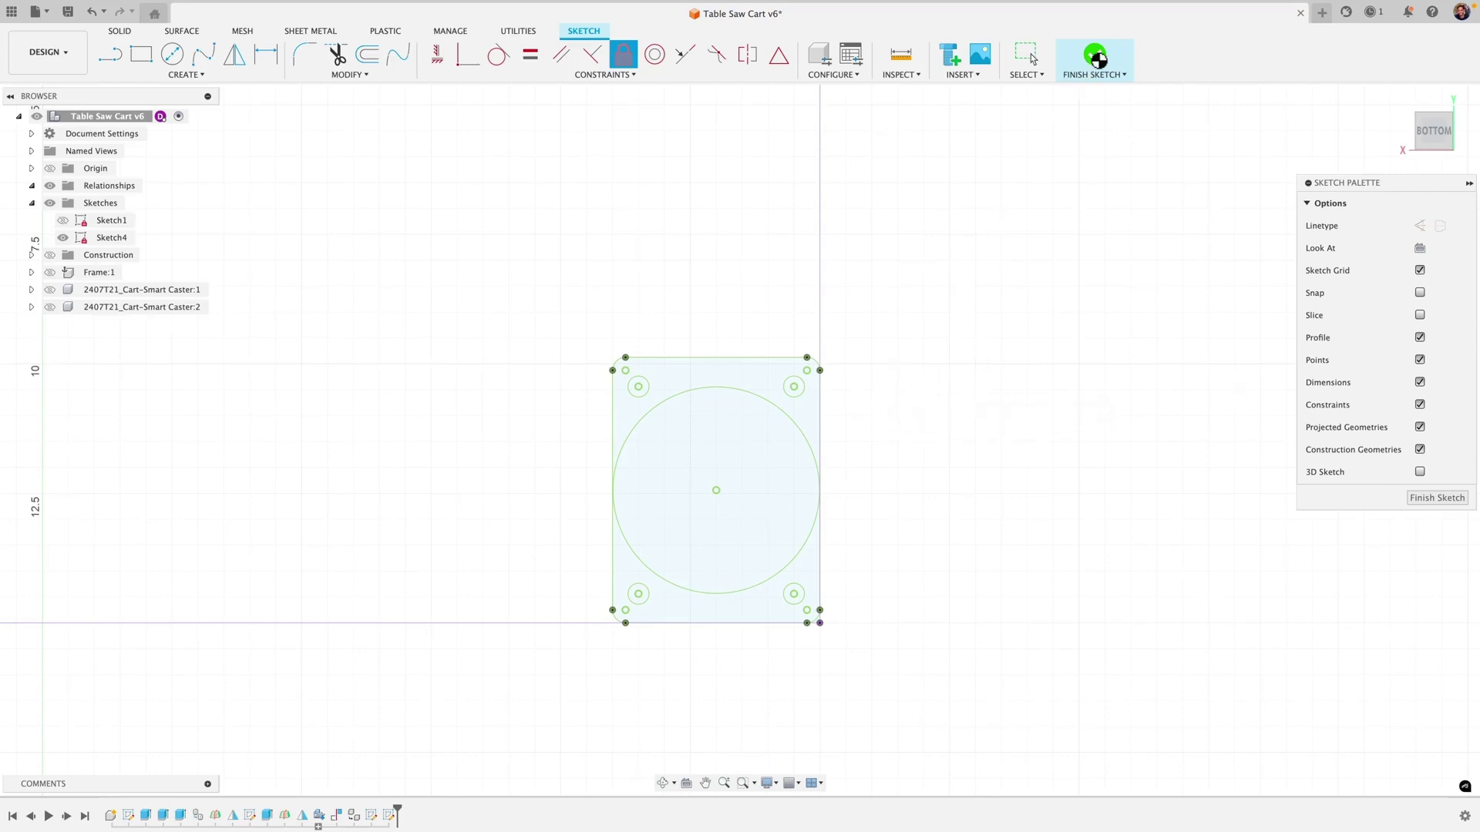
pyautogui.click(1097, 57)
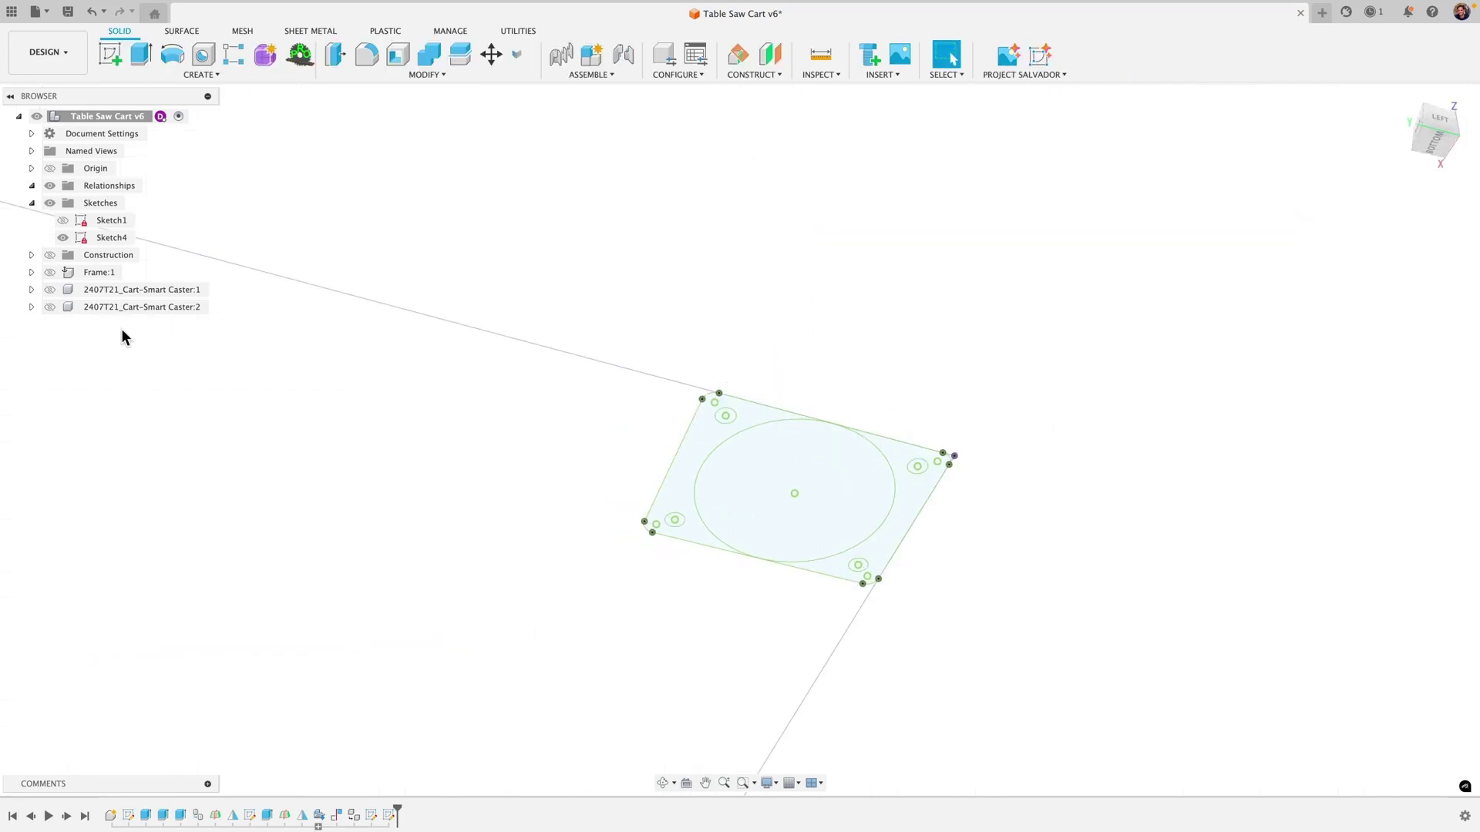
# - Show both casters and the frame again
pyautogui.click(49, 307)
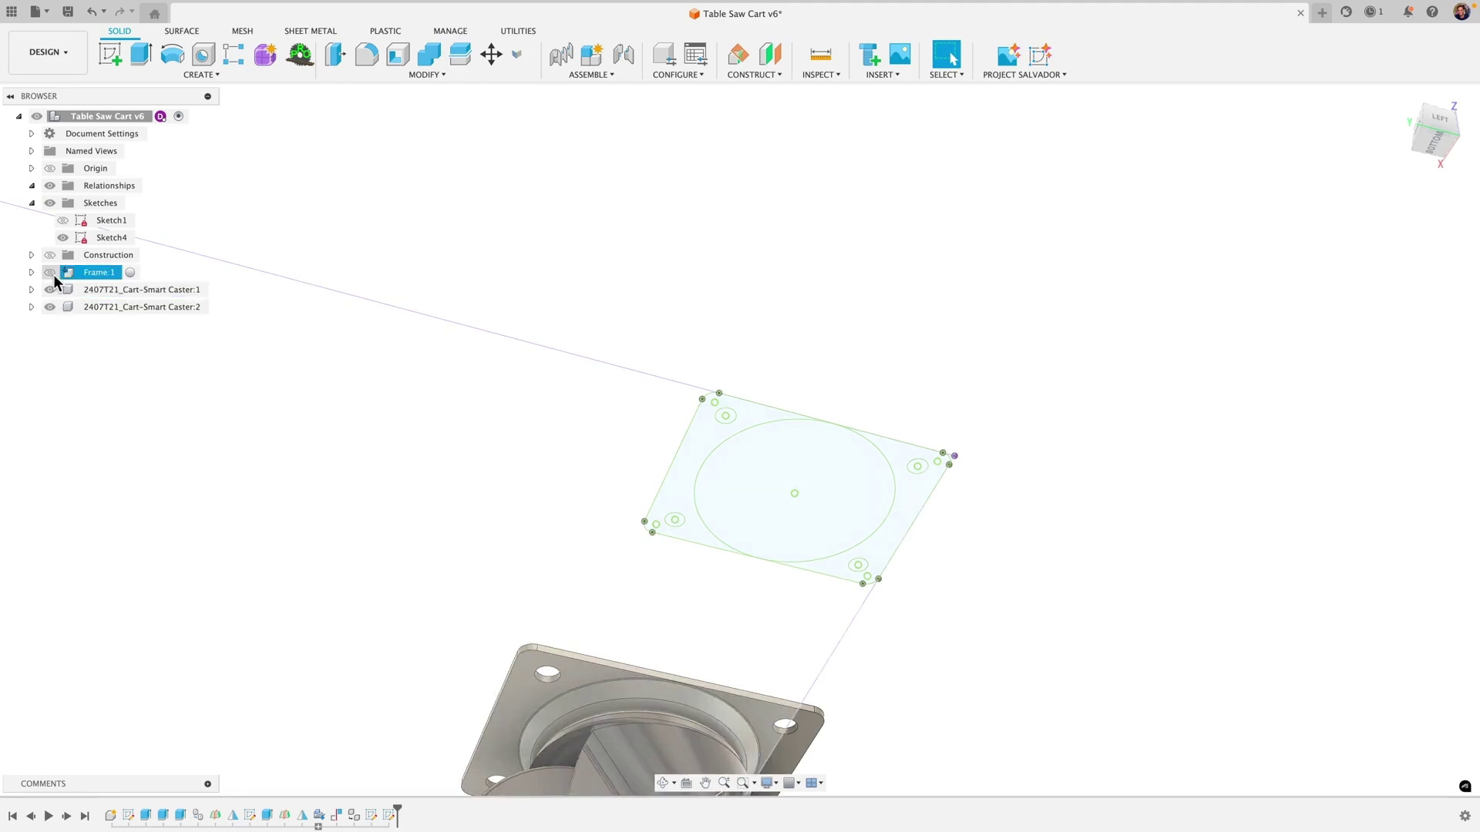
pyautogui.click(49, 272)
pyautogui.keyDown('shift'); pyautogui.moveTo(344, 442); pyautogui.dragTo(682, 437, button='middle'); pyautogui.keyUp('shift')
# - Constrain a corner mounting hole edge of the loose caster's plate to the matching hole circle in Sketch4 with a 0.00 in offset
pyautogui.click(589, 75)
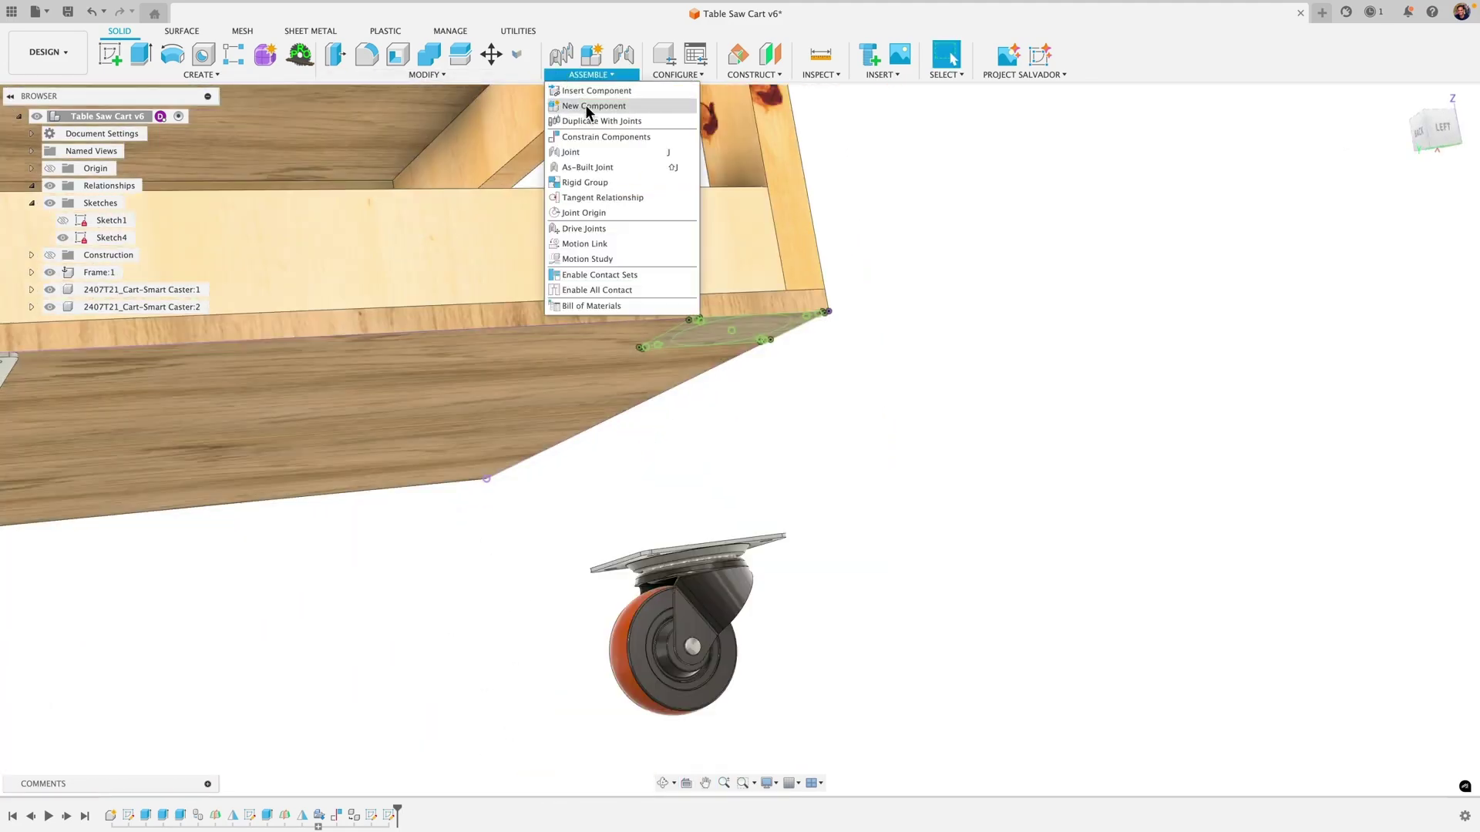
pyautogui.click(598, 137)
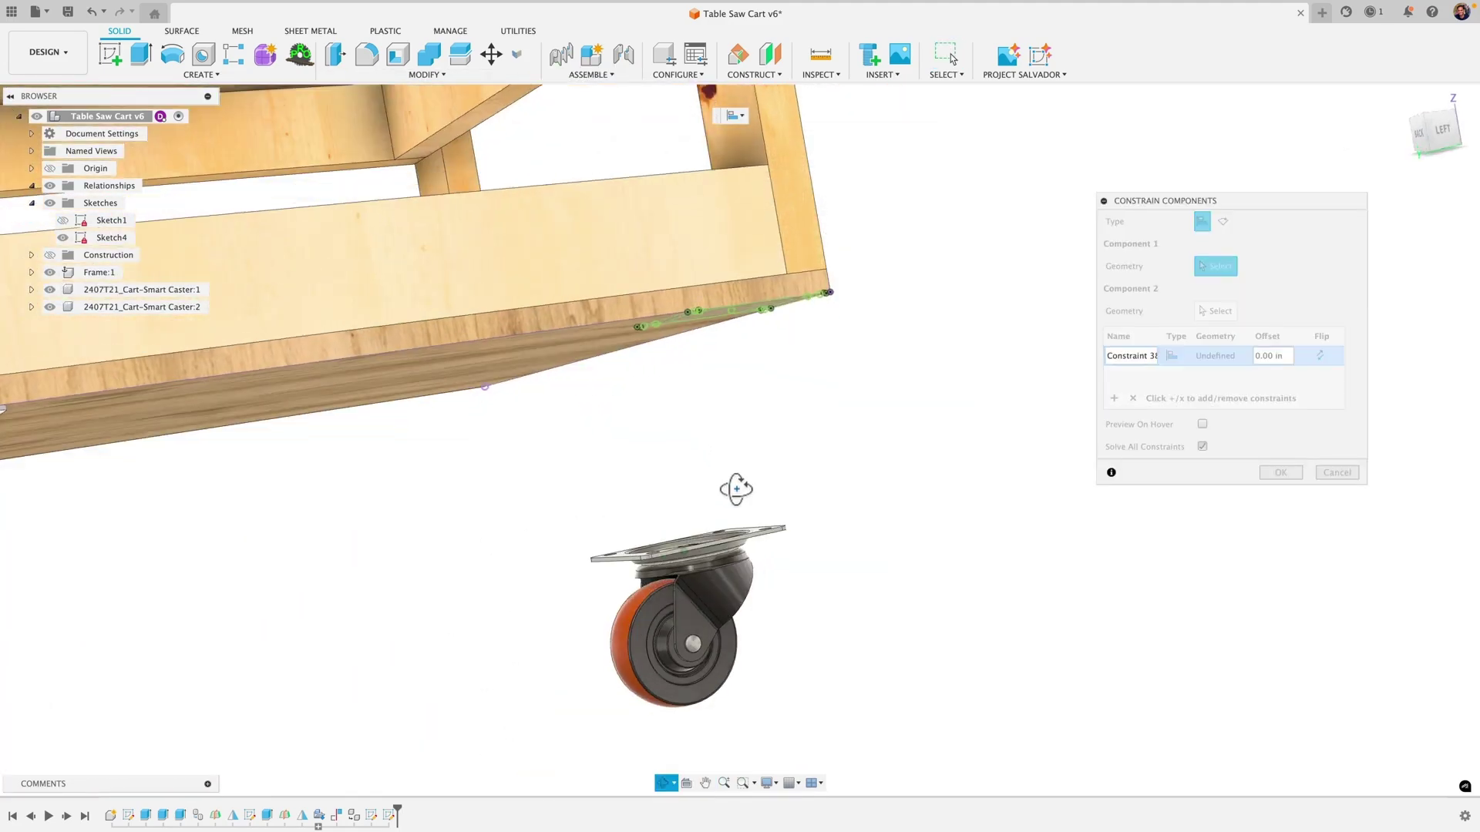
pyautogui.keyDown('shift'); pyautogui.moveTo(736, 486); pyautogui.dragTo(734, 605, button='middle'); pyautogui.keyUp('shift')
pyautogui.scroll(5, 640, 682)
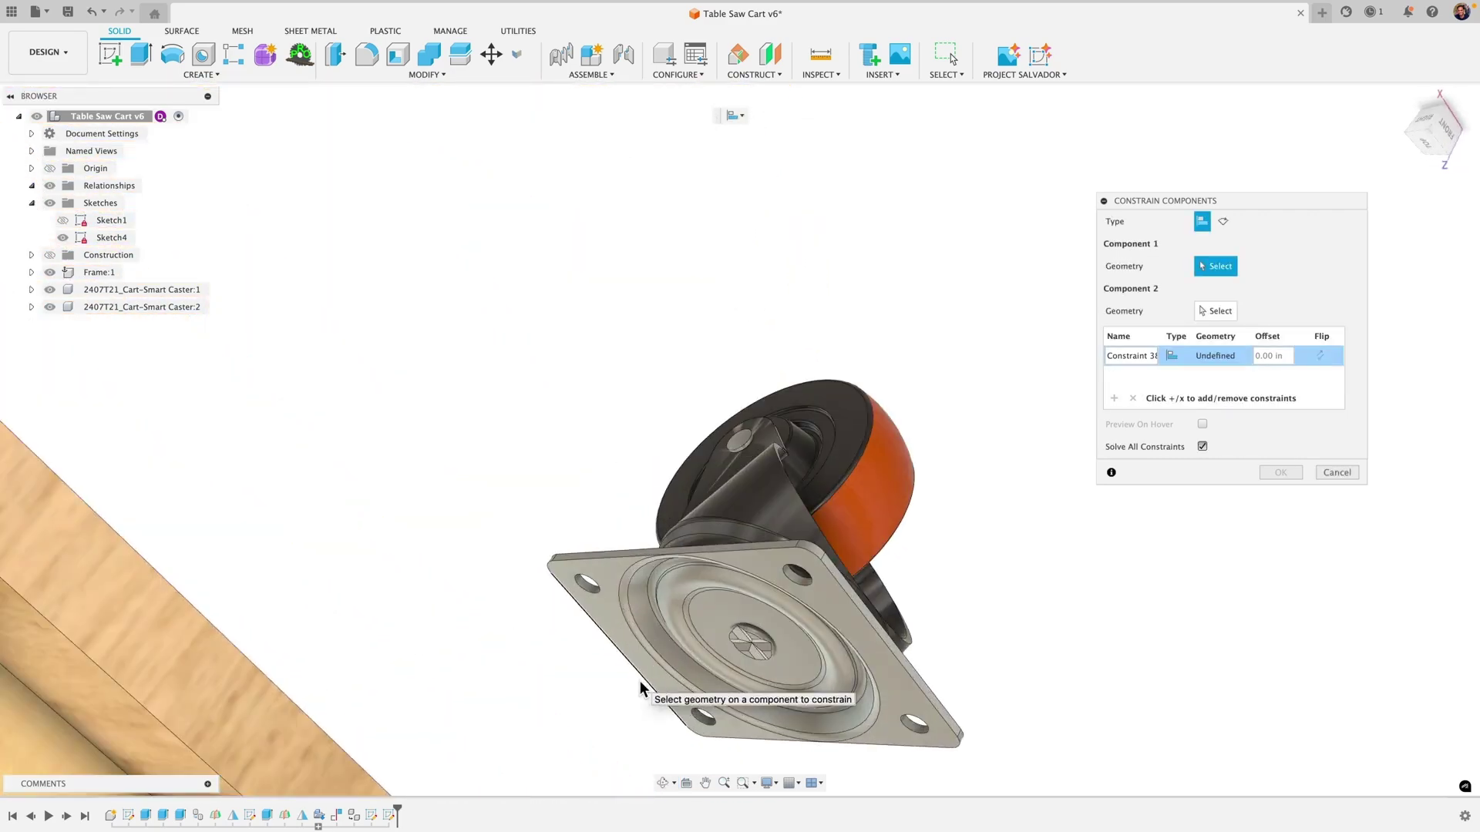
pyautogui.click(584, 591)
pyautogui.moveTo(595, 595)
pyautogui.keyDown('shift'); pyautogui.mouseDown(button='middle')
pyautogui.moveTo(614, 601)
pyautogui.moveTo(555, 657)
pyautogui.moveTo(509, 440)
pyautogui.moveTo(521, 535)
pyautogui.moveTo(505, 538)
pyautogui.moveTo(449, 656)
pyautogui.mouseUp(button='middle'); pyautogui.keyUp('shift')
pyautogui.scroll(5, 448, 657)
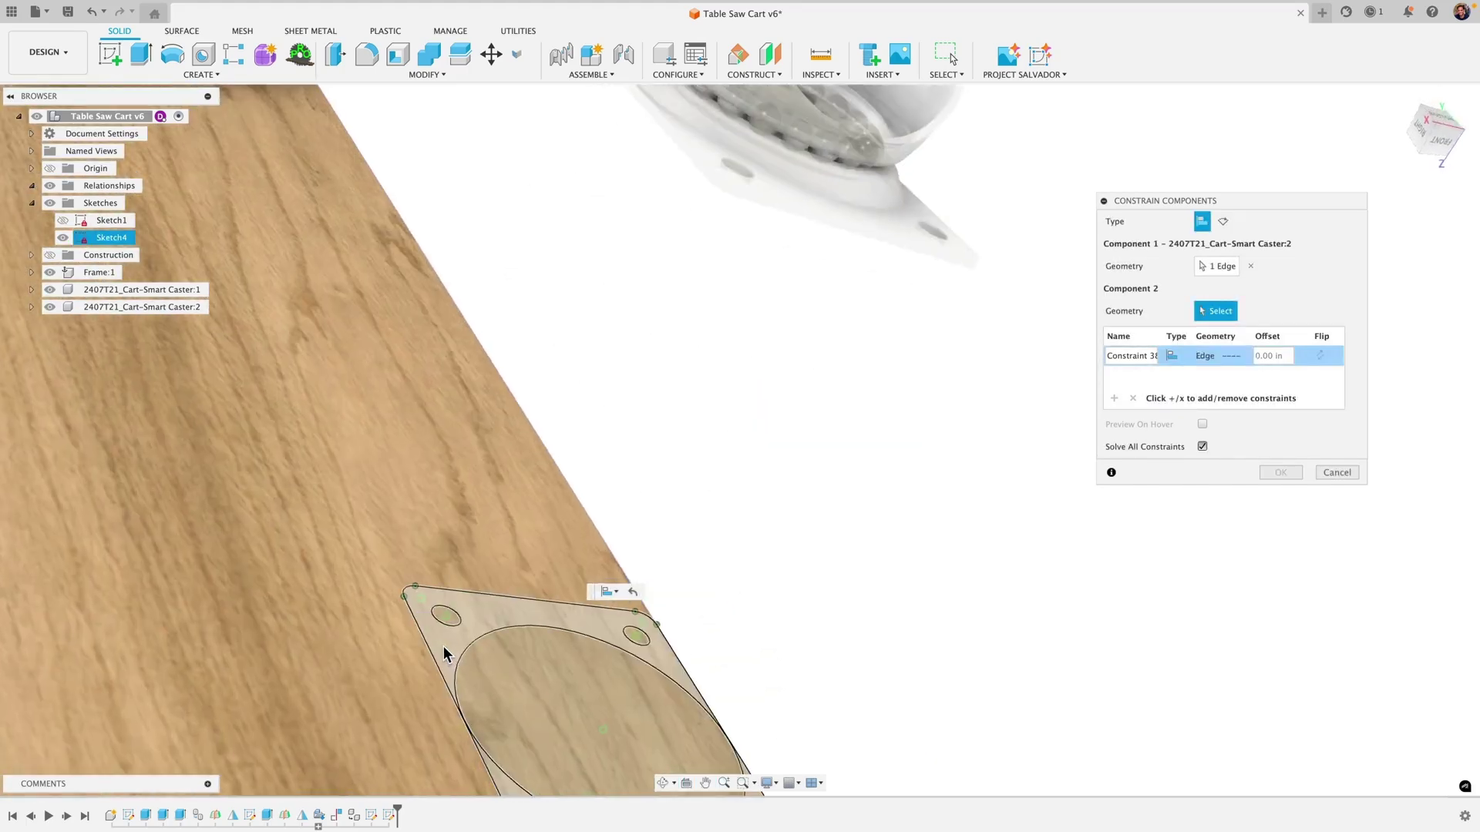
pyautogui.click(456, 617)
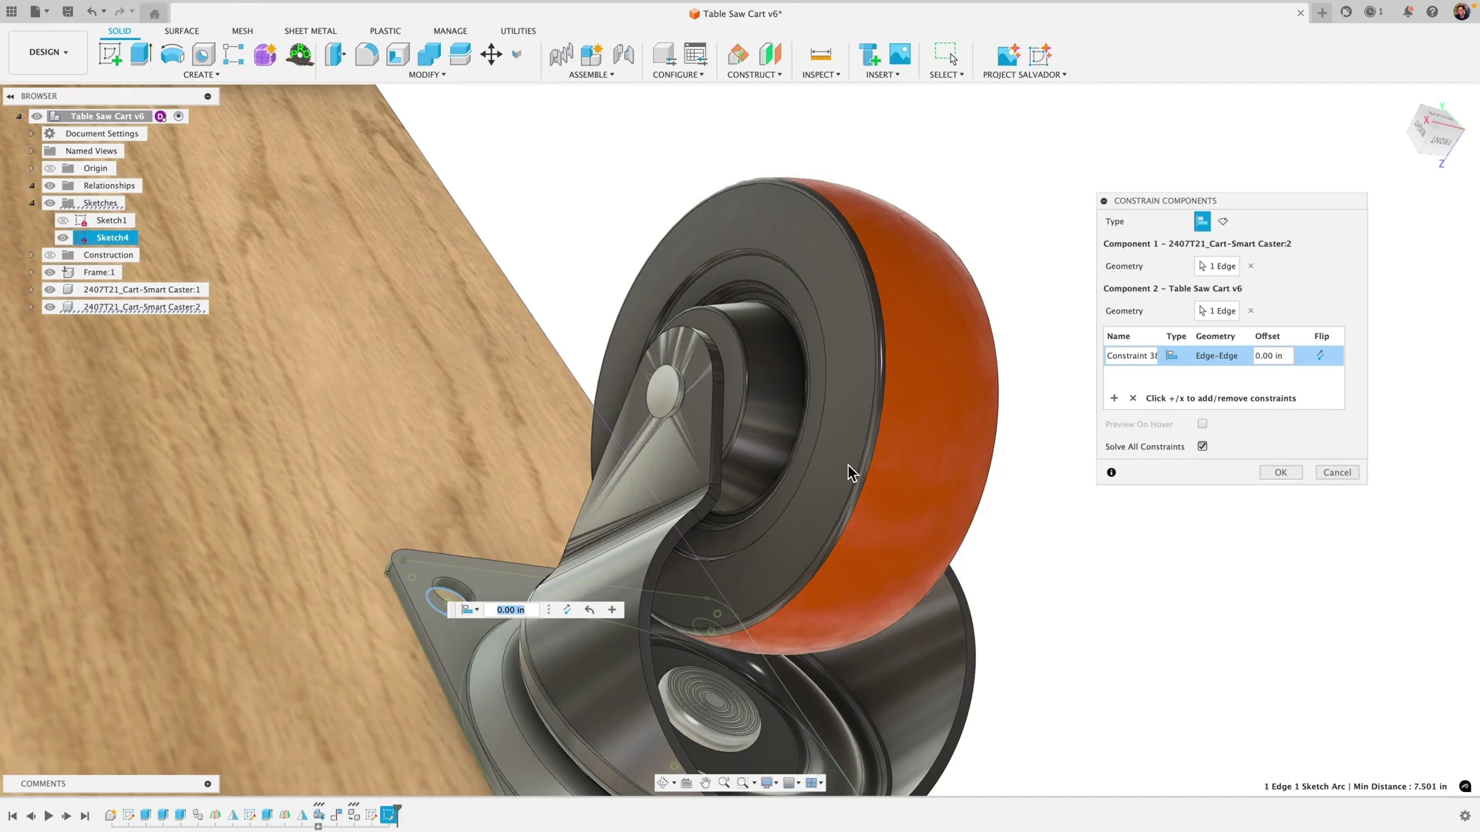
pyautogui.click(1279, 473)
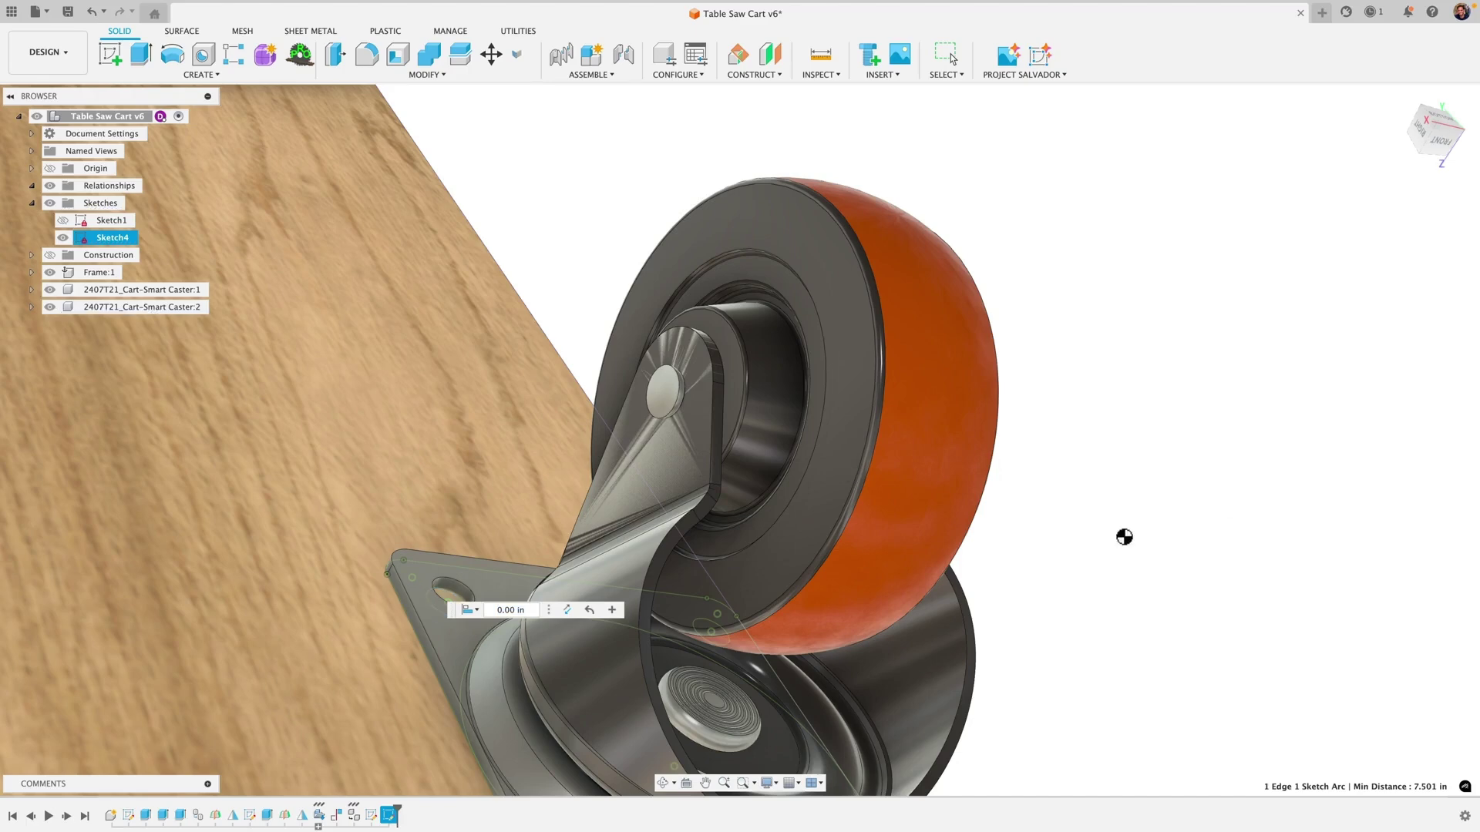
# - Swing the newly constrained caster on the cart's underside to test its remaining freedom of movement
pyautogui.scroll(-5, 1120, 531)
pyautogui.keyDown('shift'); pyautogui.moveTo(1117, 526); pyautogui.dragTo(1111, 480, button='middle'); pyautogui.keyUp('shift')
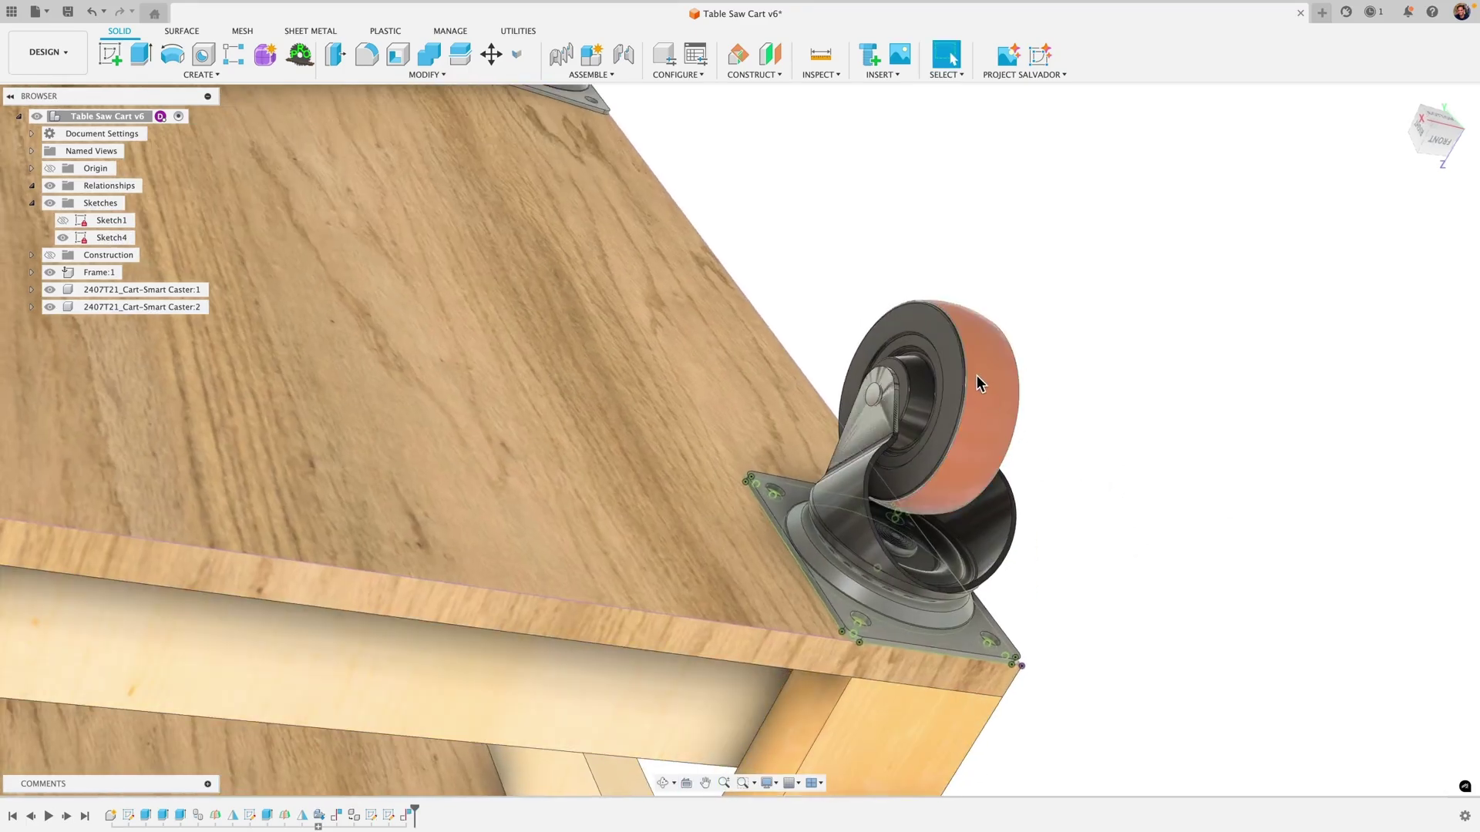
pyautogui.moveTo(977, 383); pyautogui.dragTo(1106, 464)
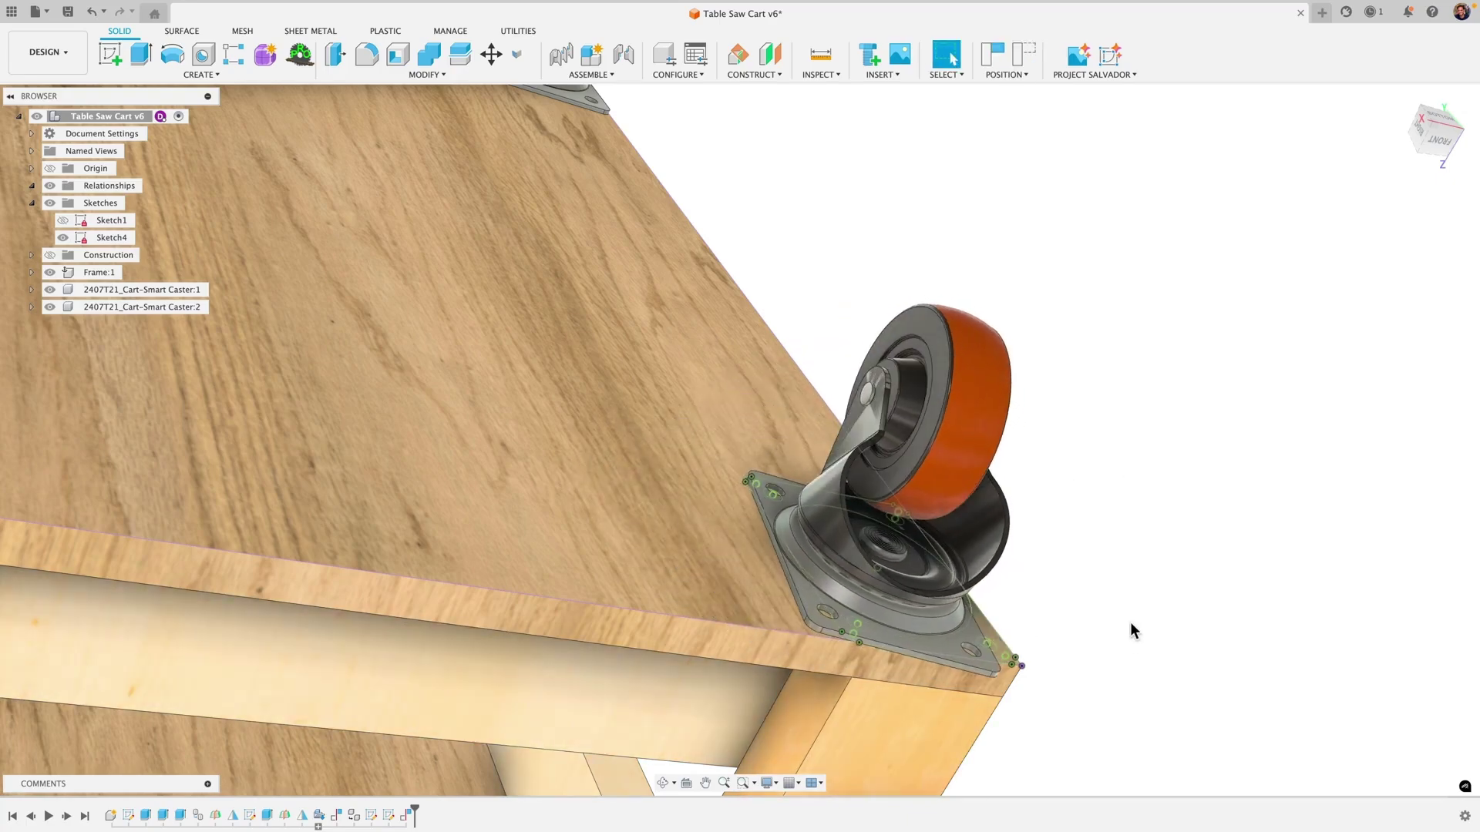
# - Add a second edge-to-edge constraint aligning another caster mounting hole with its matching Sketch4 circle at 0.00 in offset
pyautogui.keyDown('shift'); pyautogui.moveTo(1131, 624); pyautogui.dragTo(1044, 535, button='middle'); pyautogui.keyUp('shift')
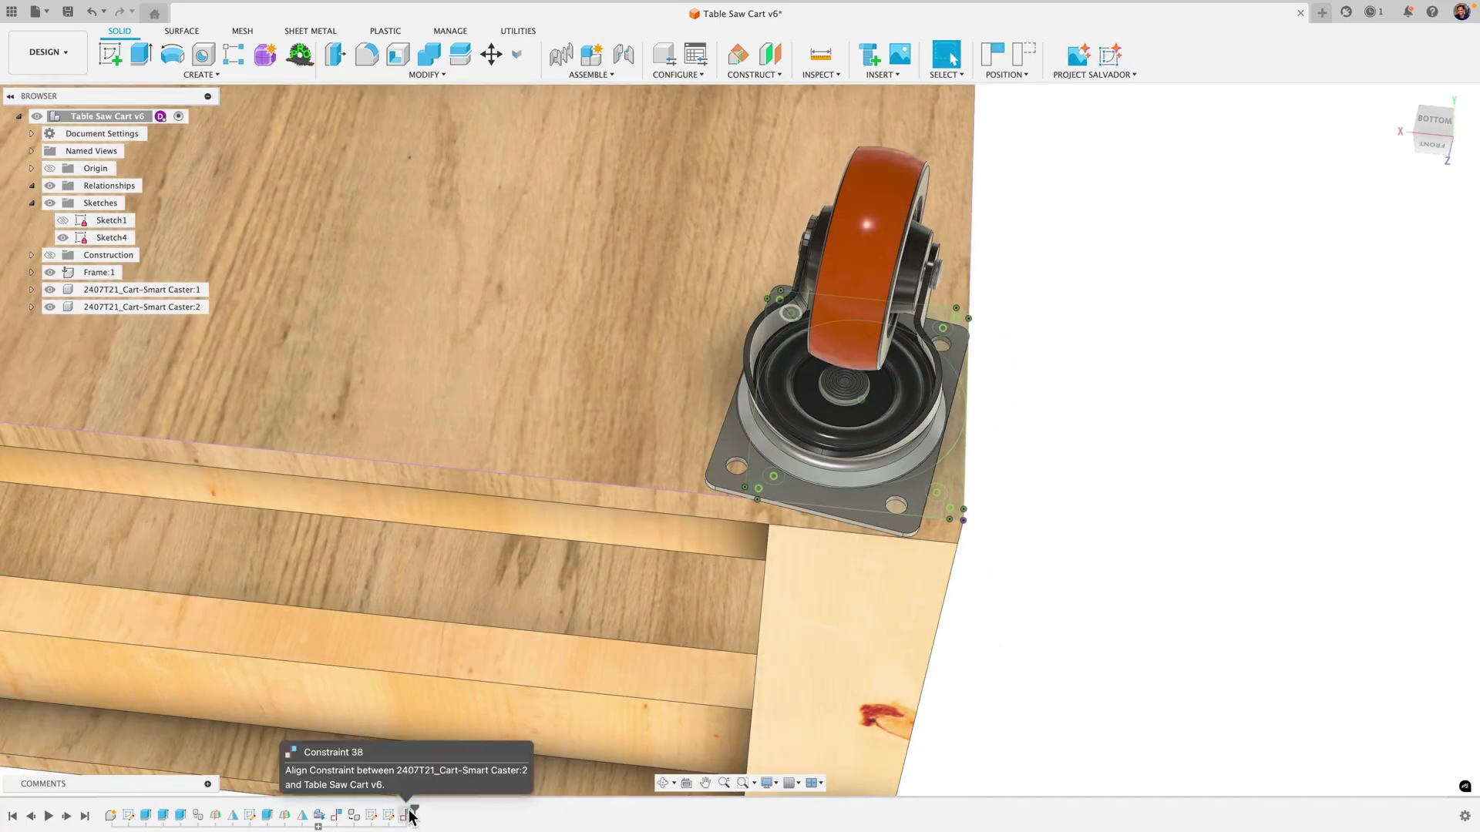
pyautogui.doubleClick(406, 814)
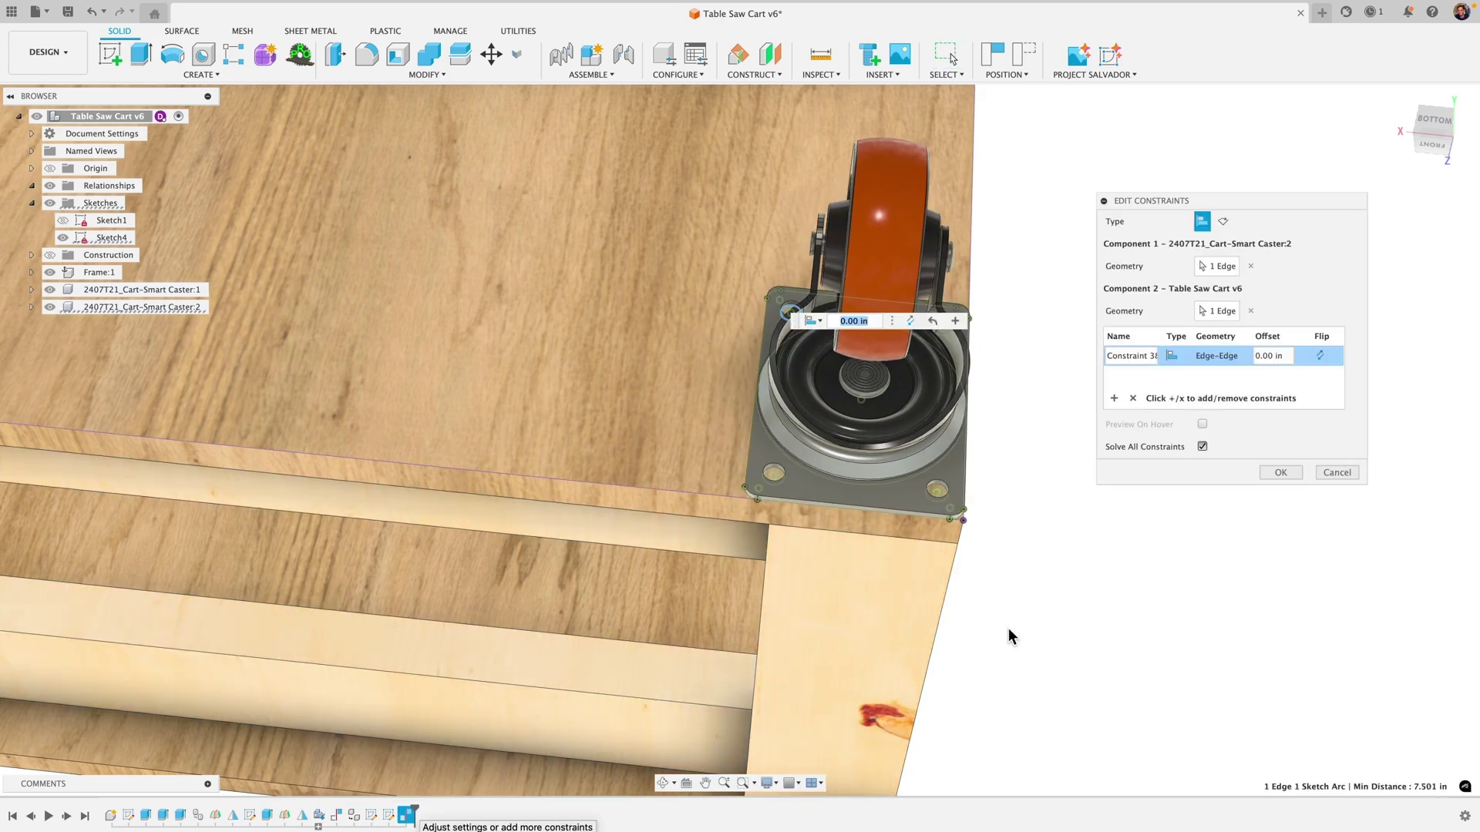
pyautogui.click(1114, 398)
pyautogui.scroll(8, 945, 511)
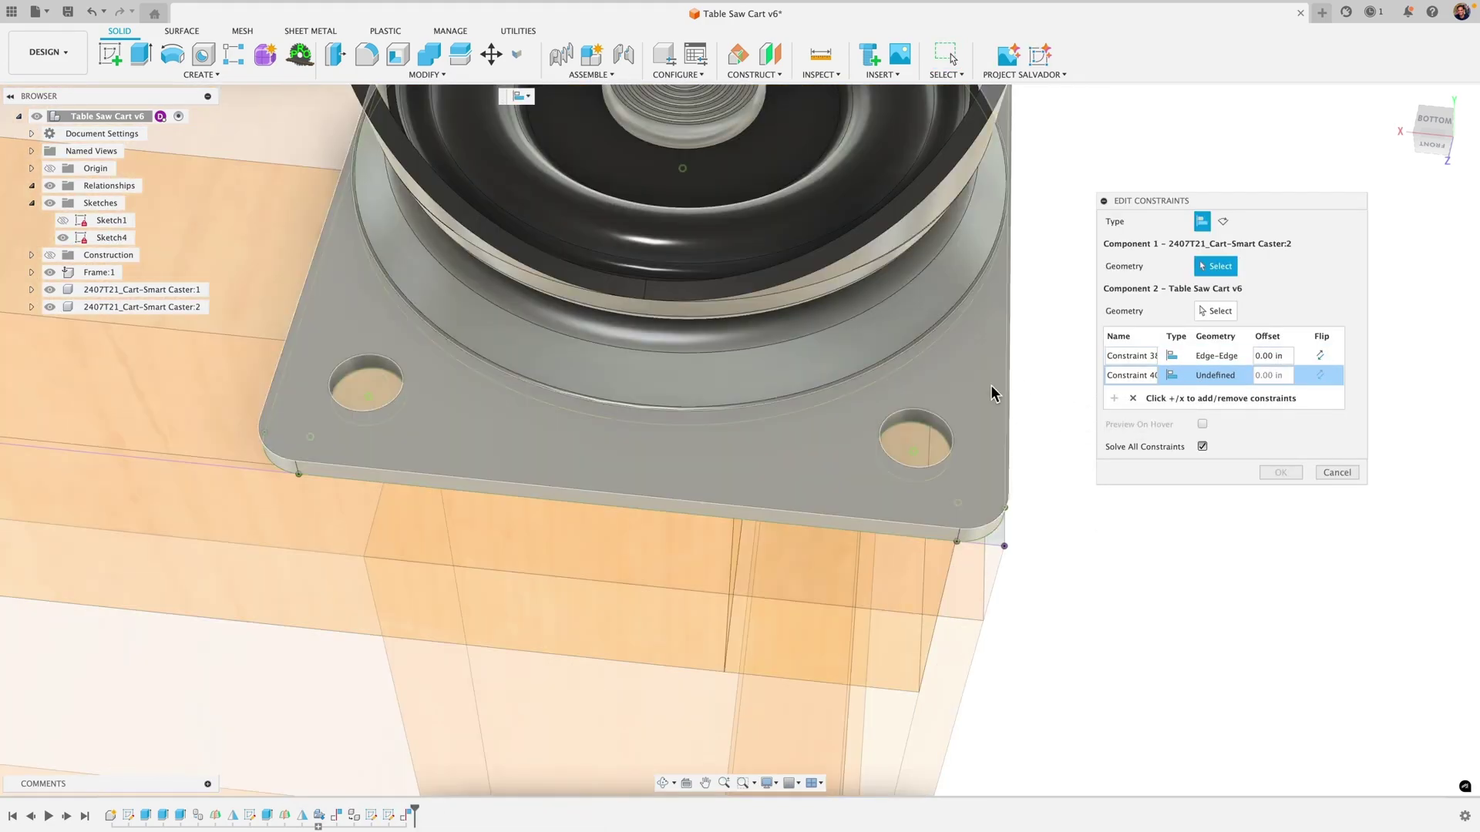
pyautogui.click(914, 424)
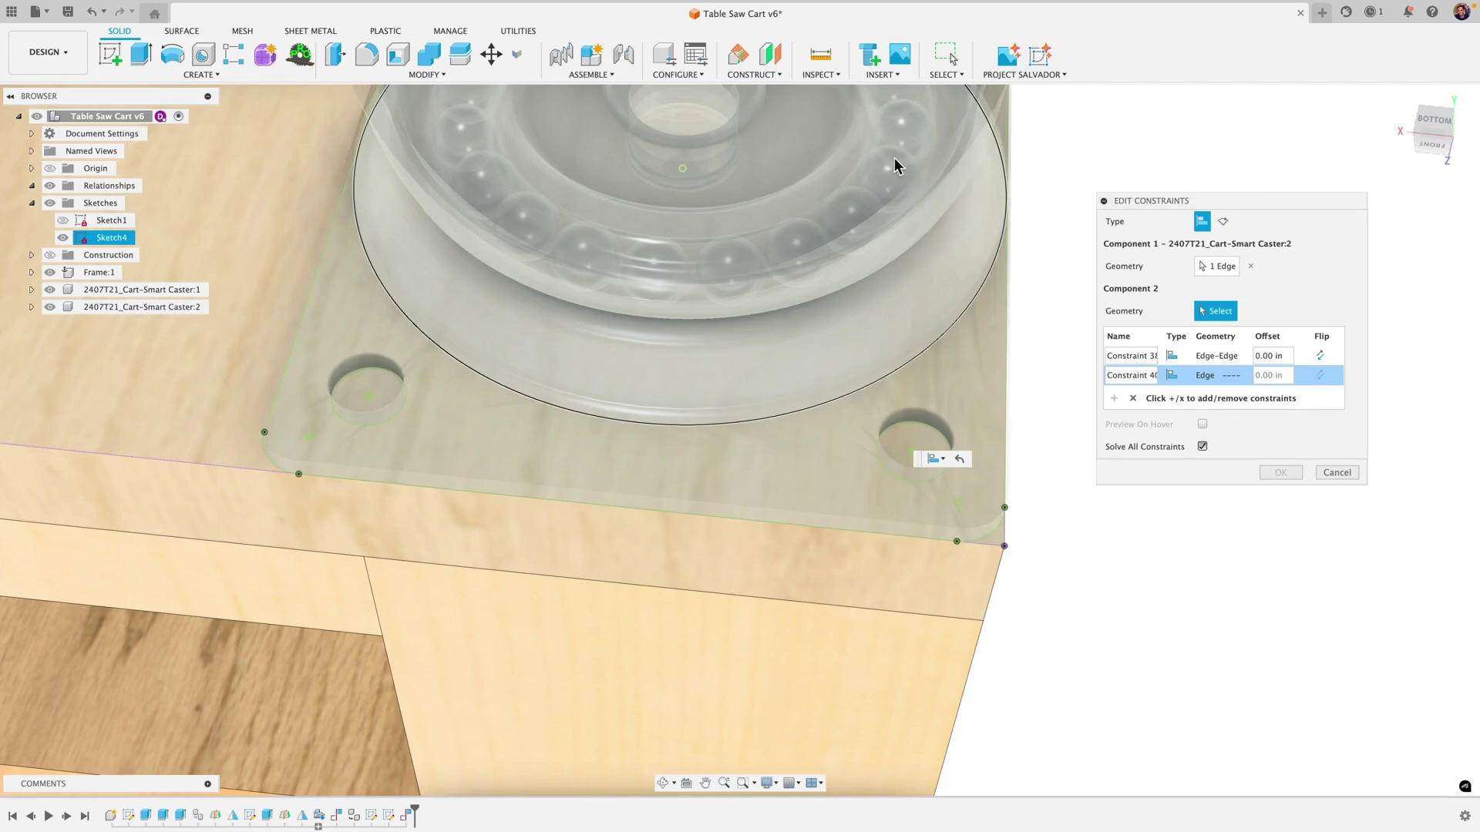
pyautogui.click(918, 430)
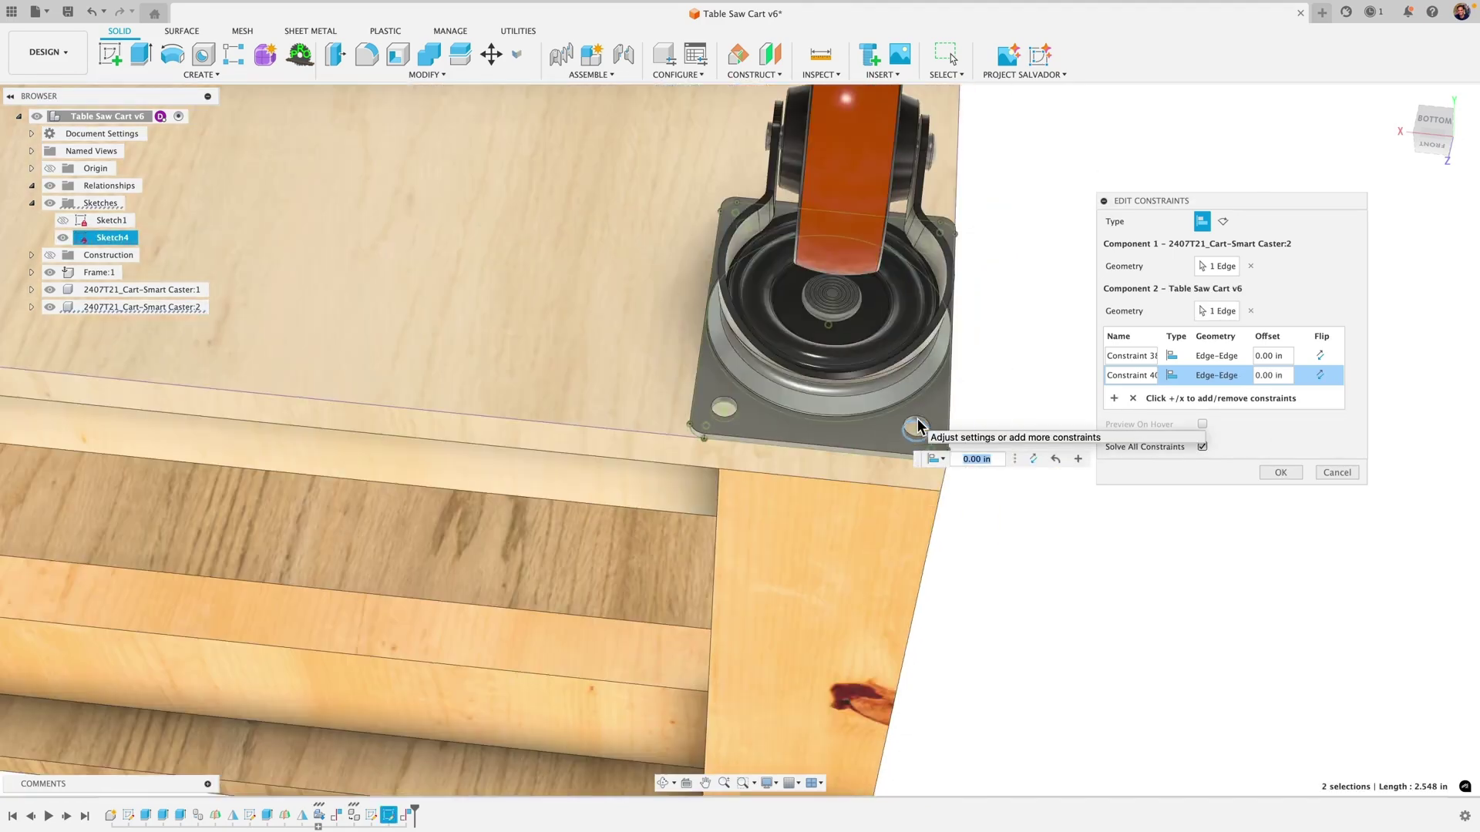
pyautogui.click(1279, 473)
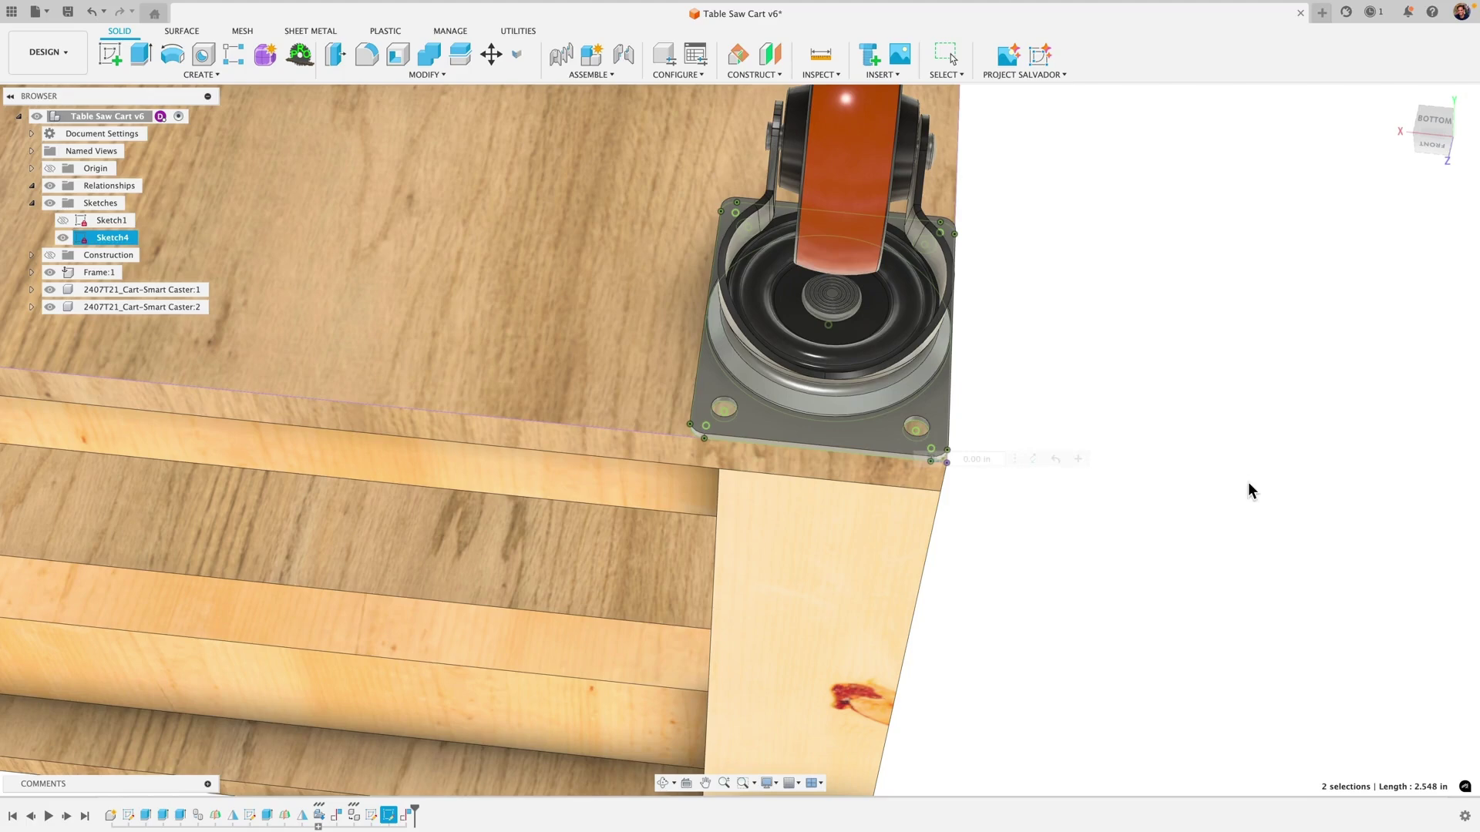
# - Hide Sketch4 and view both casters on the underside of the whole cart
pyautogui.keyDown('shift'); pyautogui.moveTo(1151, 437); pyautogui.dragTo(1086, 269, button='middle'); pyautogui.keyUp('shift')
pyautogui.scroll(-5, 933, 176)
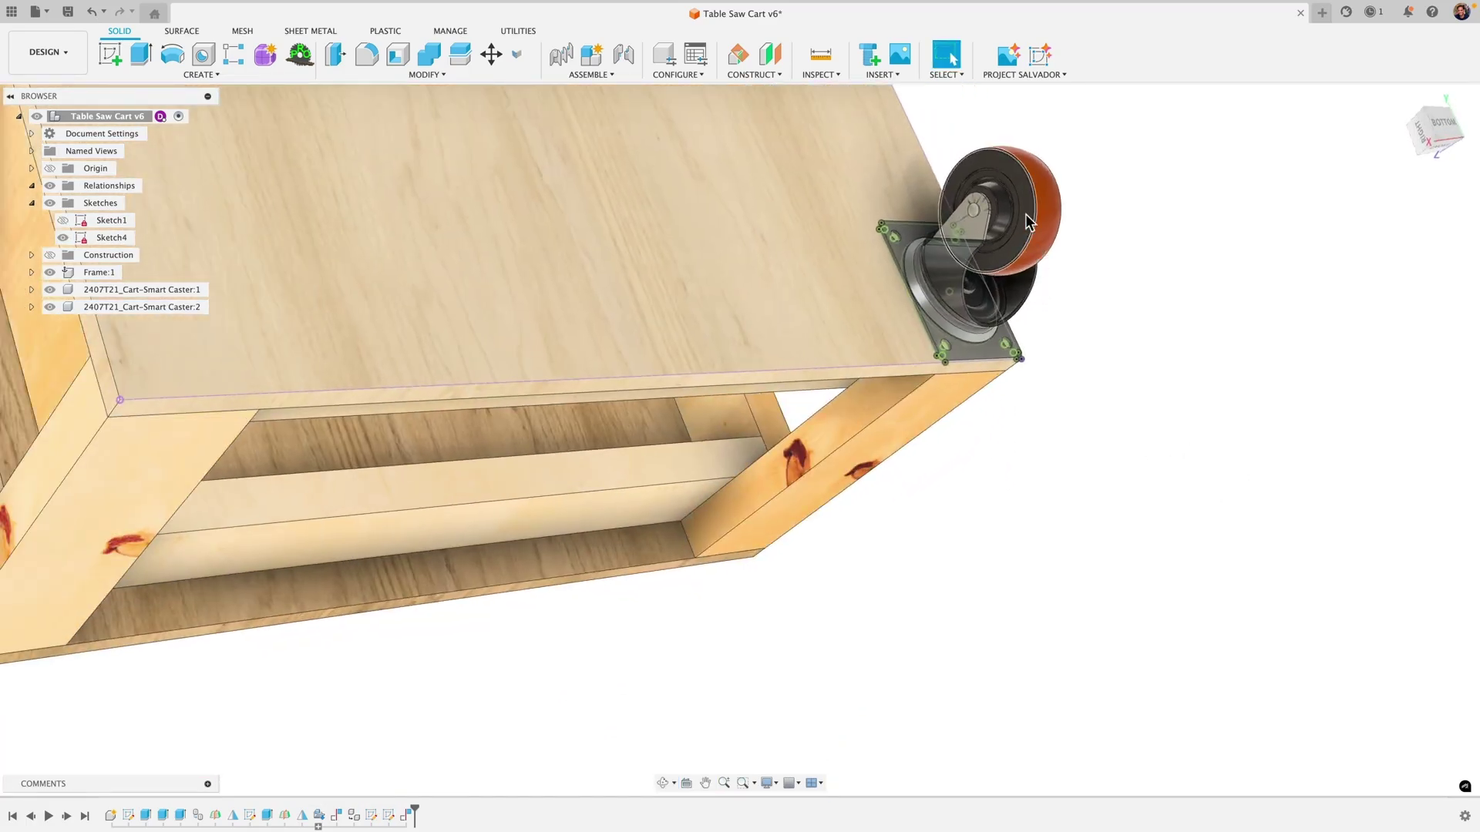
pyautogui.scroll(-5, 1071, 388)
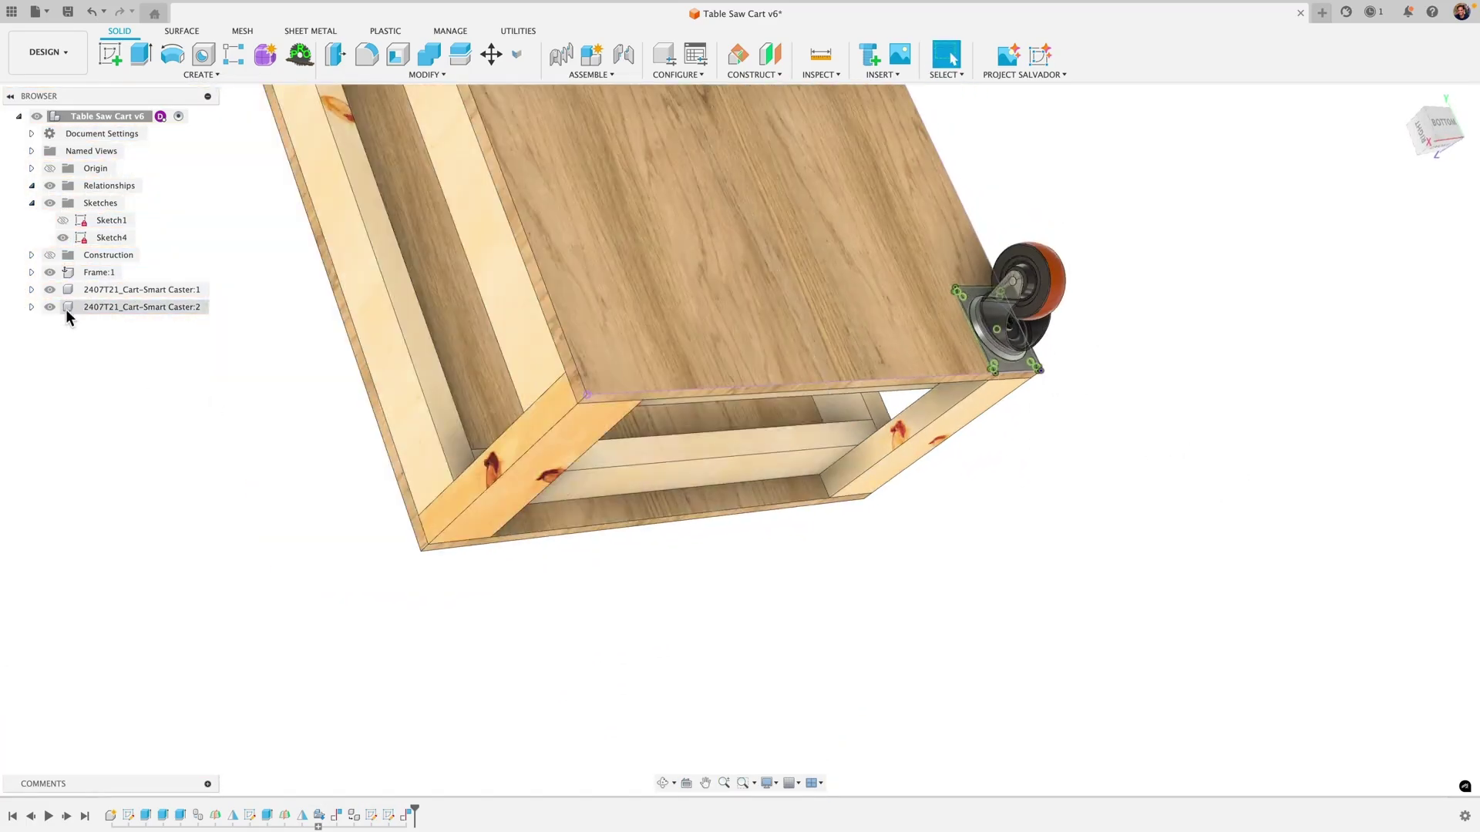
pyautogui.click(63, 237)
pyautogui.moveTo(317, 307); pyautogui.dragTo(354, 460, button='middle')
pyautogui.scroll(-1, 354, 461)
pyautogui.keyDown('shift'); pyautogui.moveTo(580, 521); pyautogui.dragTo(599, 534, button='middle'); pyautogui.keyUp('shift')
pyautogui.scroll(-4, 599, 533)
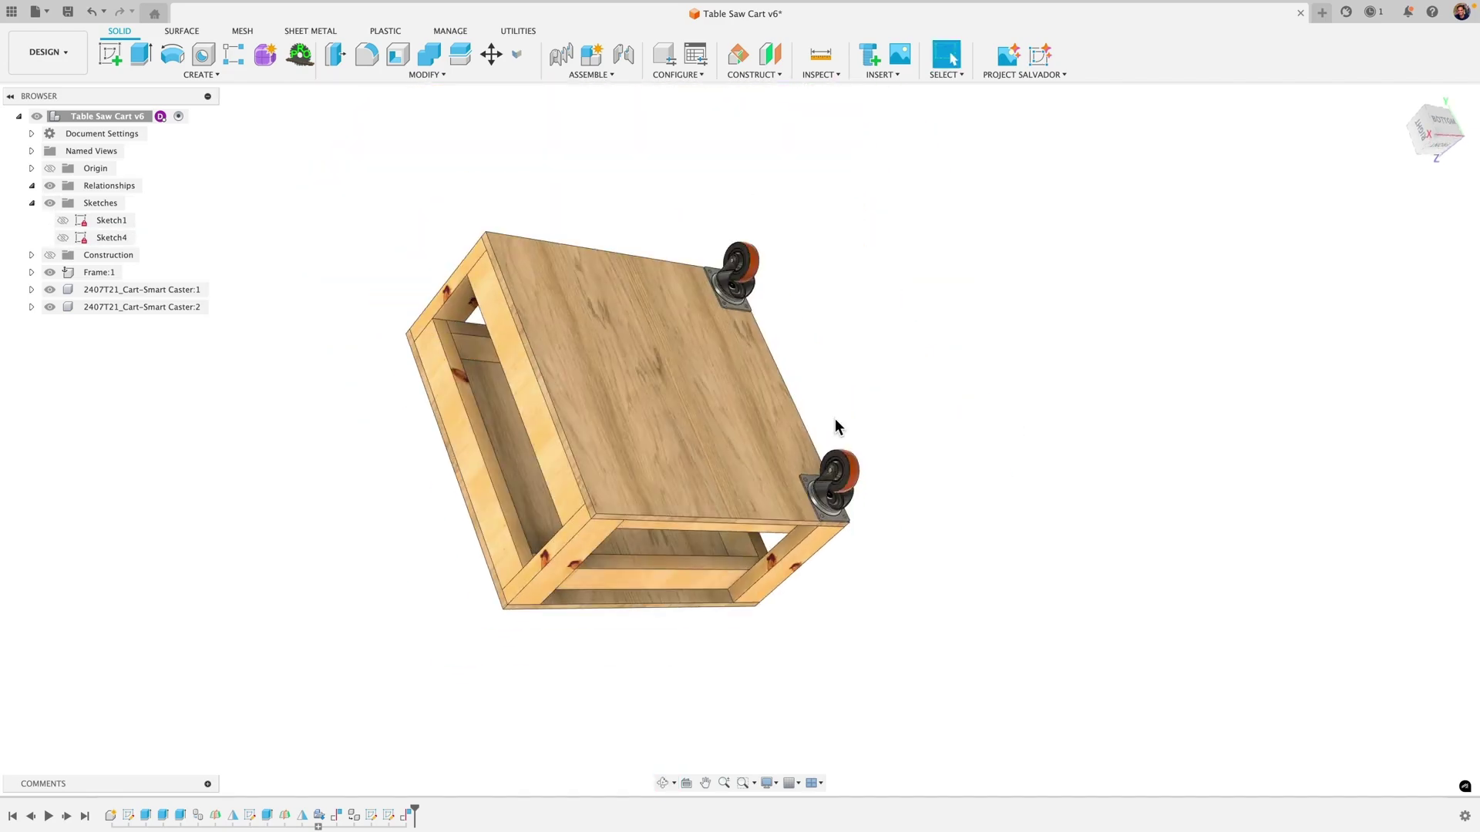
# - Open the model parameters and set the user parameter length to 48 in
pyautogui.hotkey('shift', 'p')
pyautogui.keyDown('shift'); pyautogui.moveTo(701, 570); pyautogui.dragTo(602, 617, button='middle'); pyautogui.keyUp('shift')
pyautogui.click(63, 238)
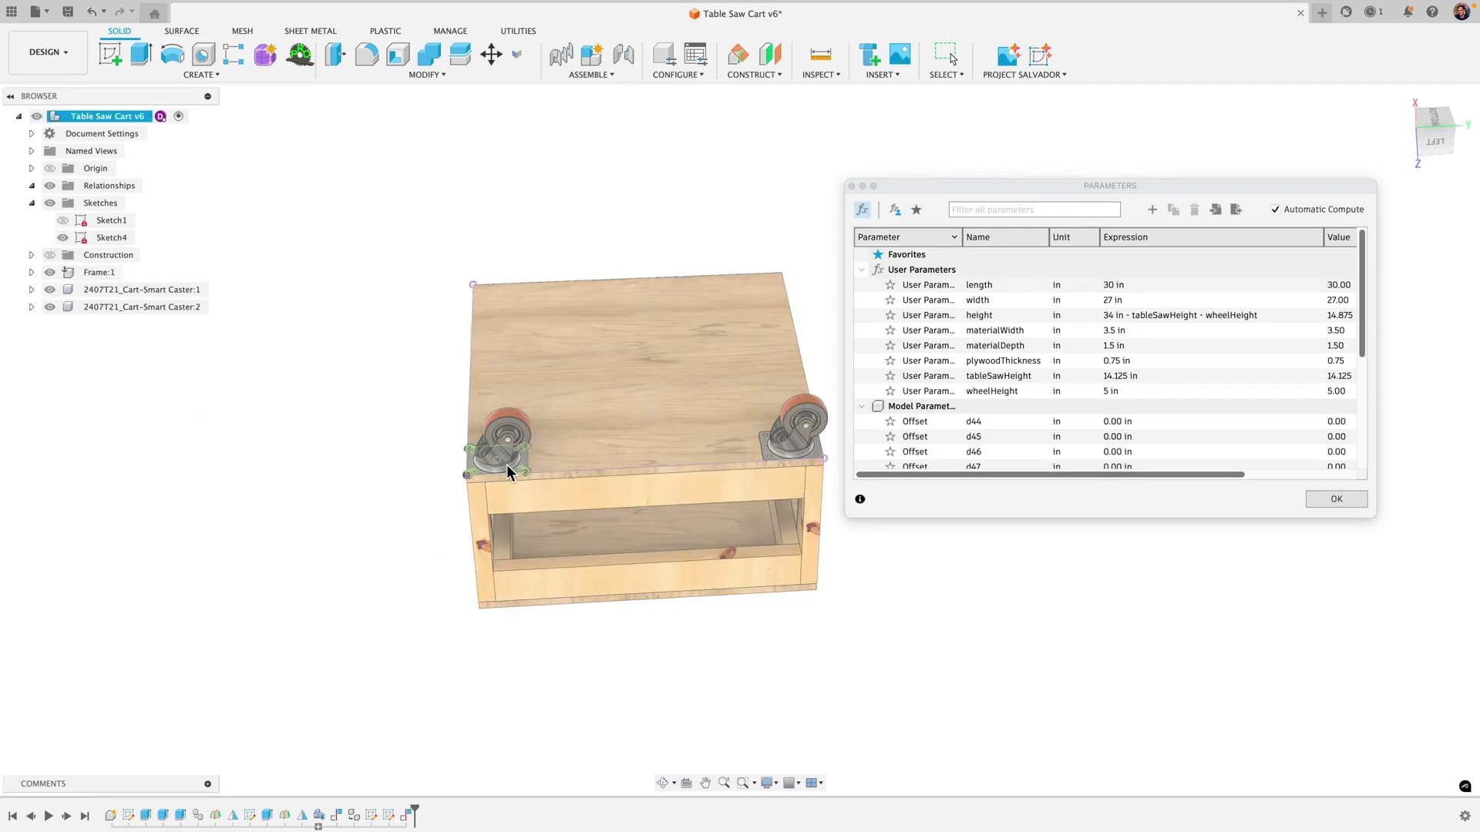
pyautogui.click(63, 237)
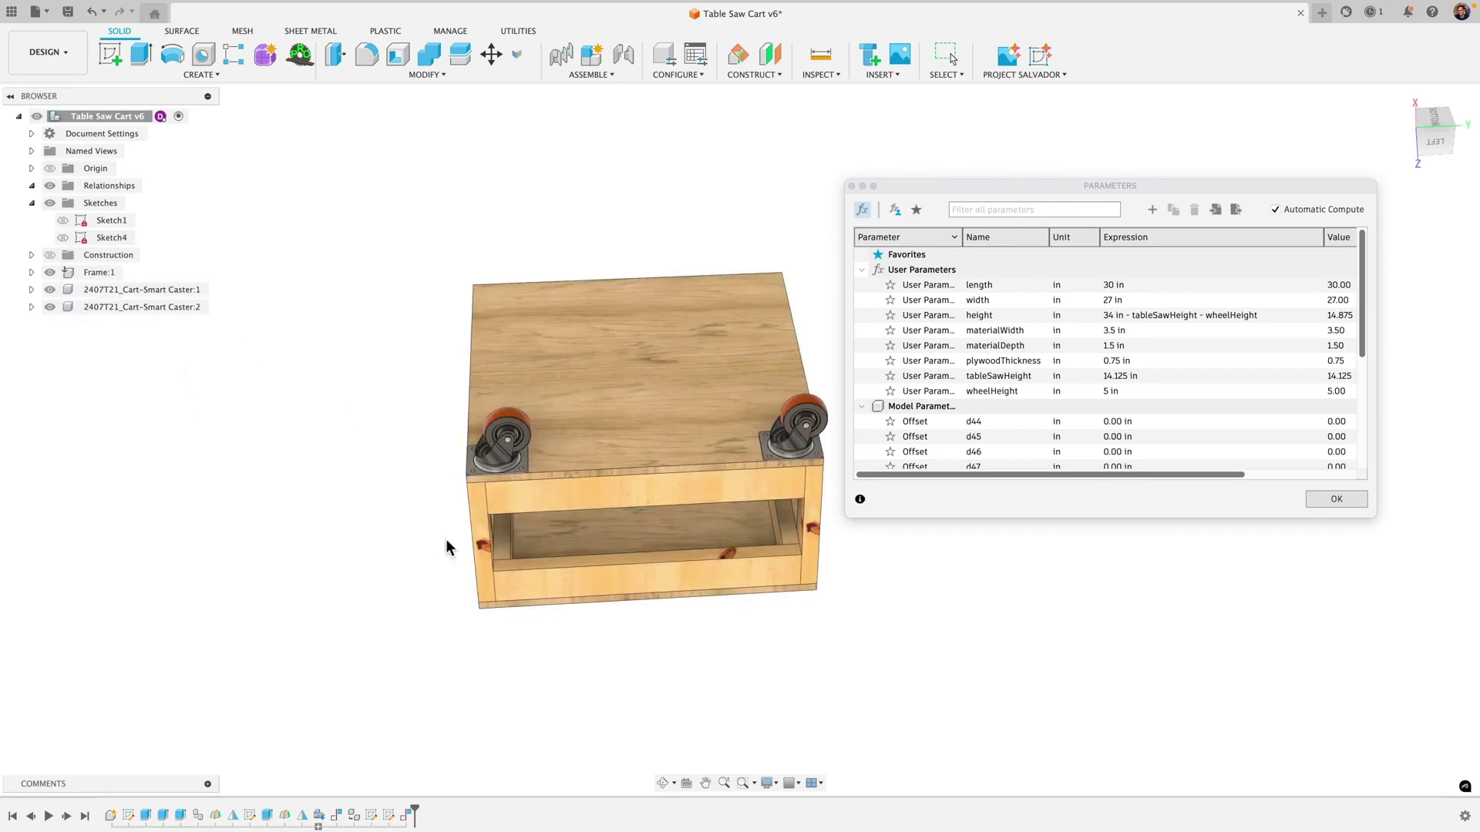
pyautogui.scroll(5, 503, 446)
pyautogui.moveTo(538, 469); pyautogui.dragTo(336, 457, button='middle')
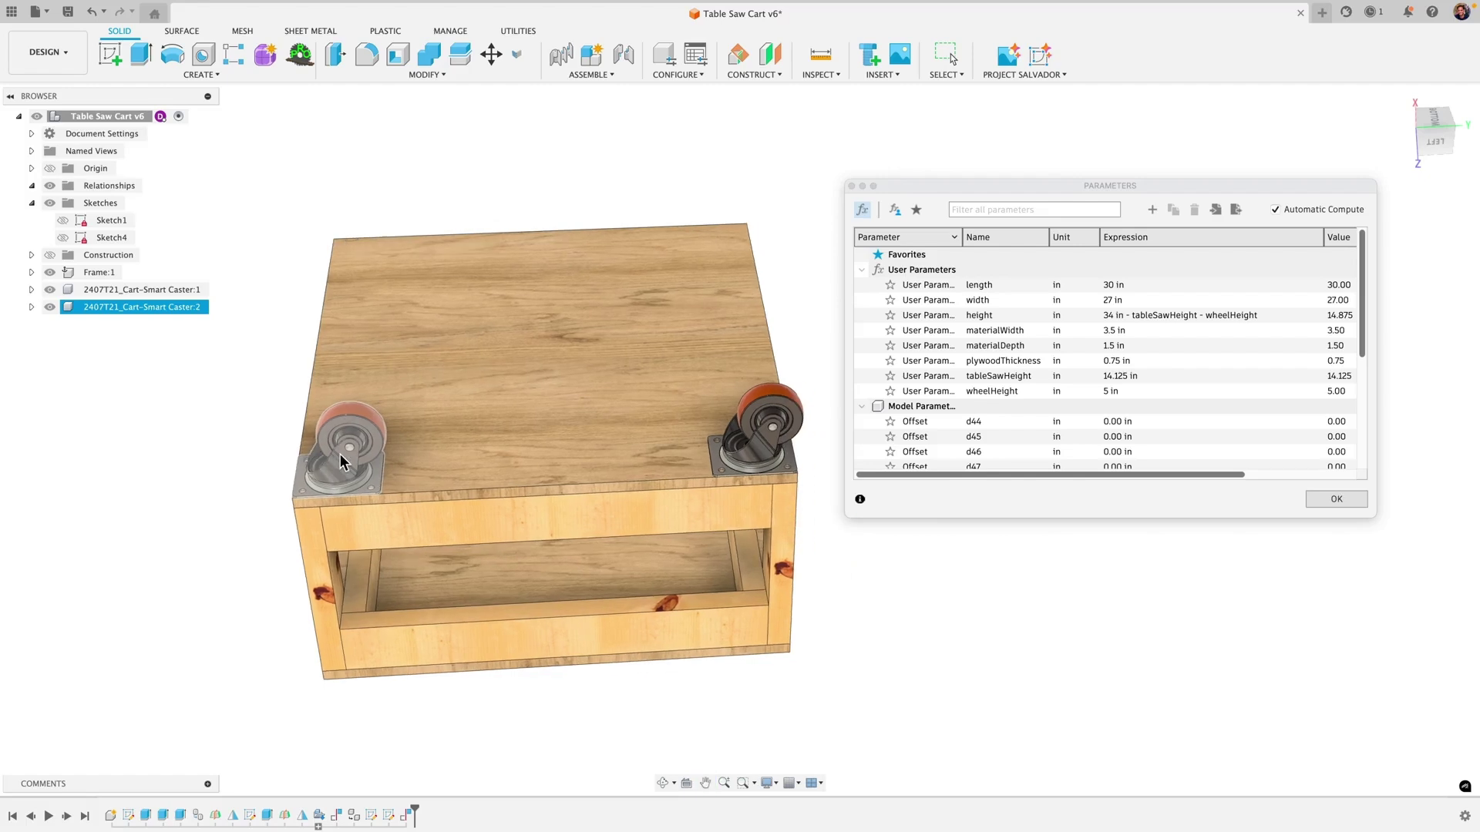
pyautogui.keyDown('shift'); pyautogui.moveTo(909, 560); pyautogui.dragTo(955, 512, button='middle'); pyautogui.keyUp('shift')
pyautogui.click(1125, 284)
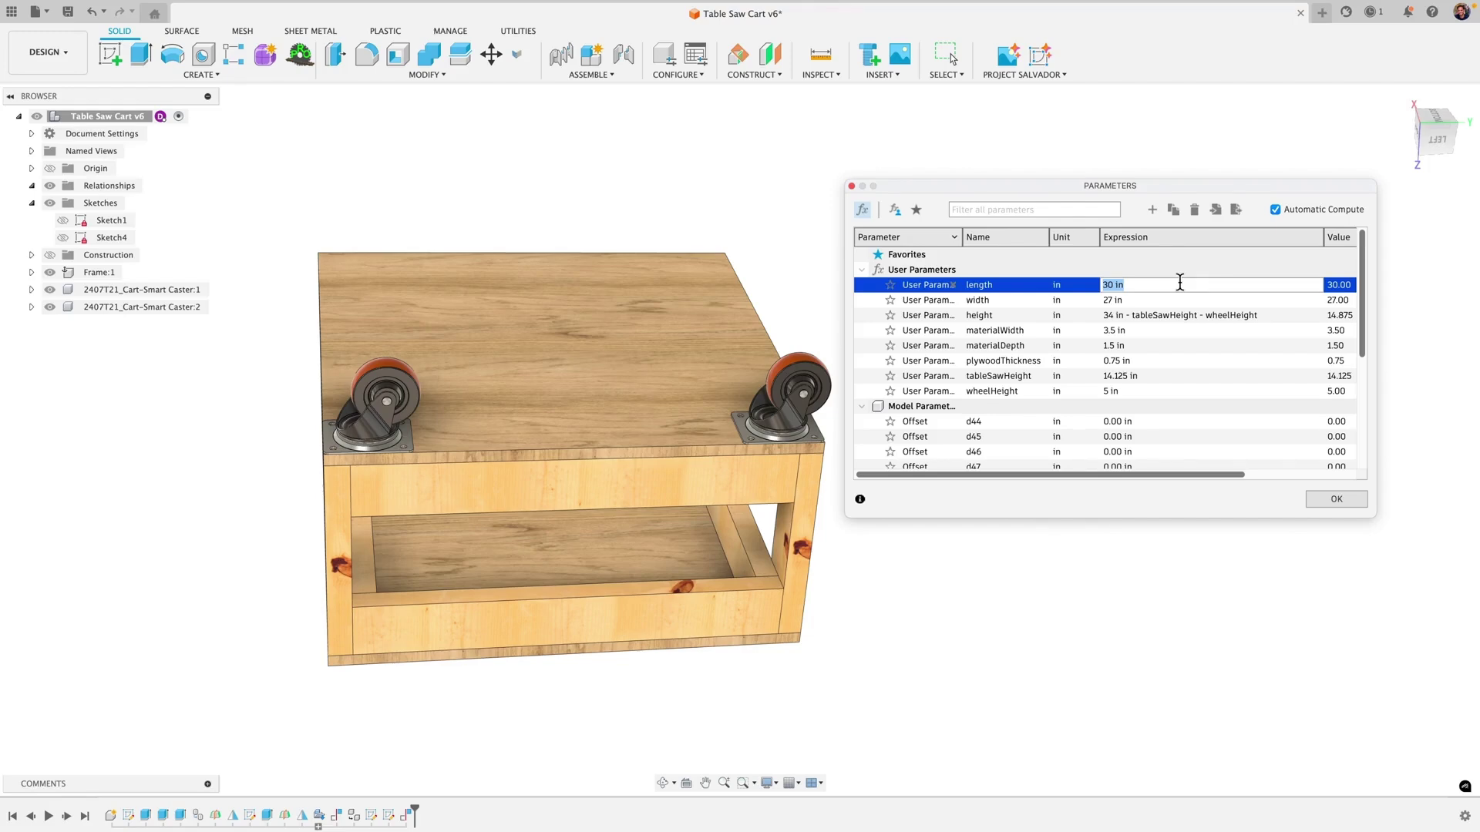
pyautogui.write('48')
pyautogui.press('Return')
# - Check the caster positions on the lengthened frame and set the user parameter width to 24 in
pyautogui.moveTo(794, 636); pyautogui.dragTo(680, 573, button='middle')
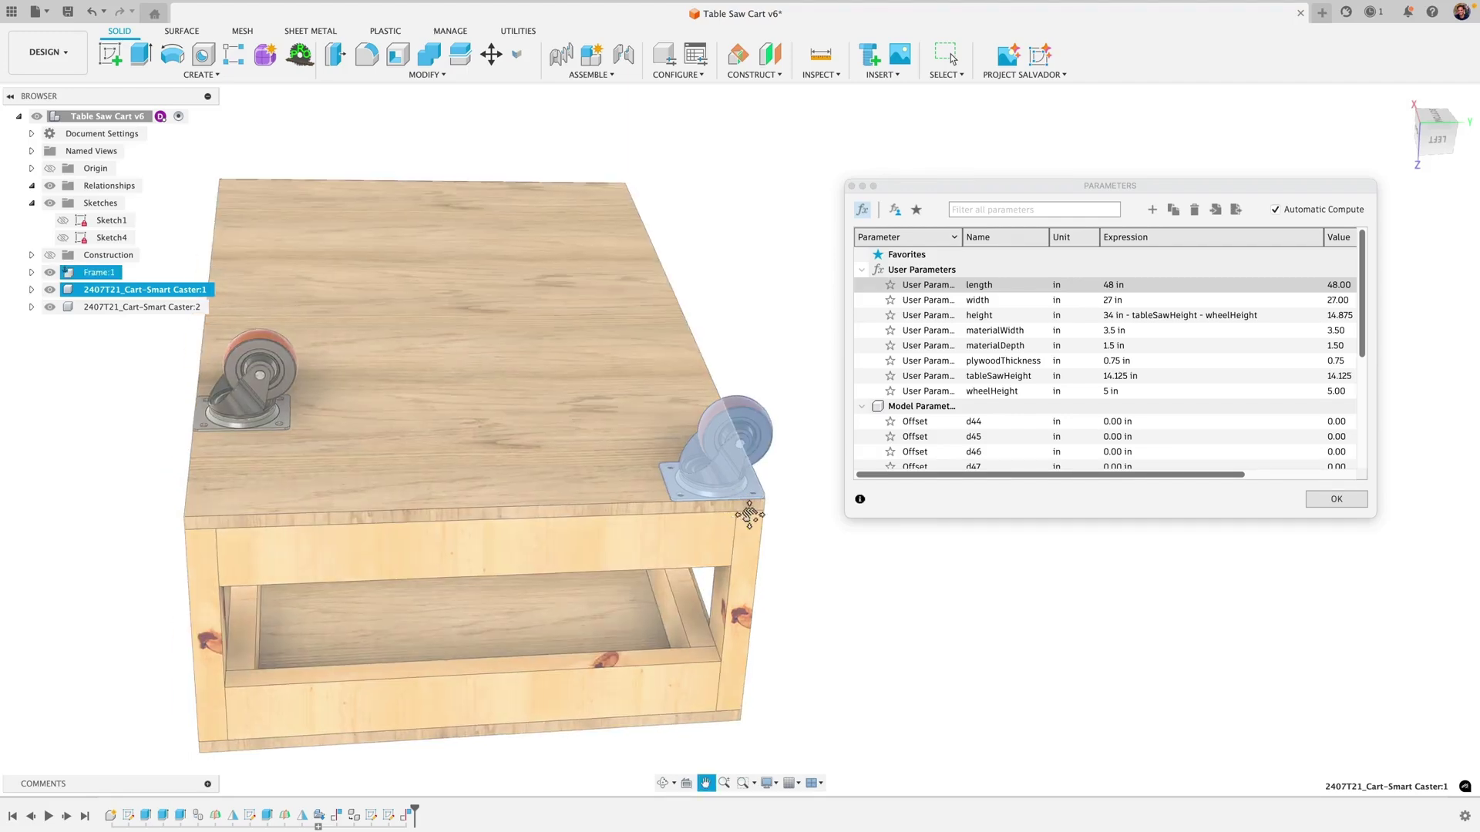
pyautogui.moveTo(749, 515); pyautogui.dragTo(770, 513, button='middle')
pyautogui.keyDown('shift'); pyautogui.moveTo(246, 349); pyautogui.dragTo(451, 410, button='middle'); pyautogui.keyUp('shift')
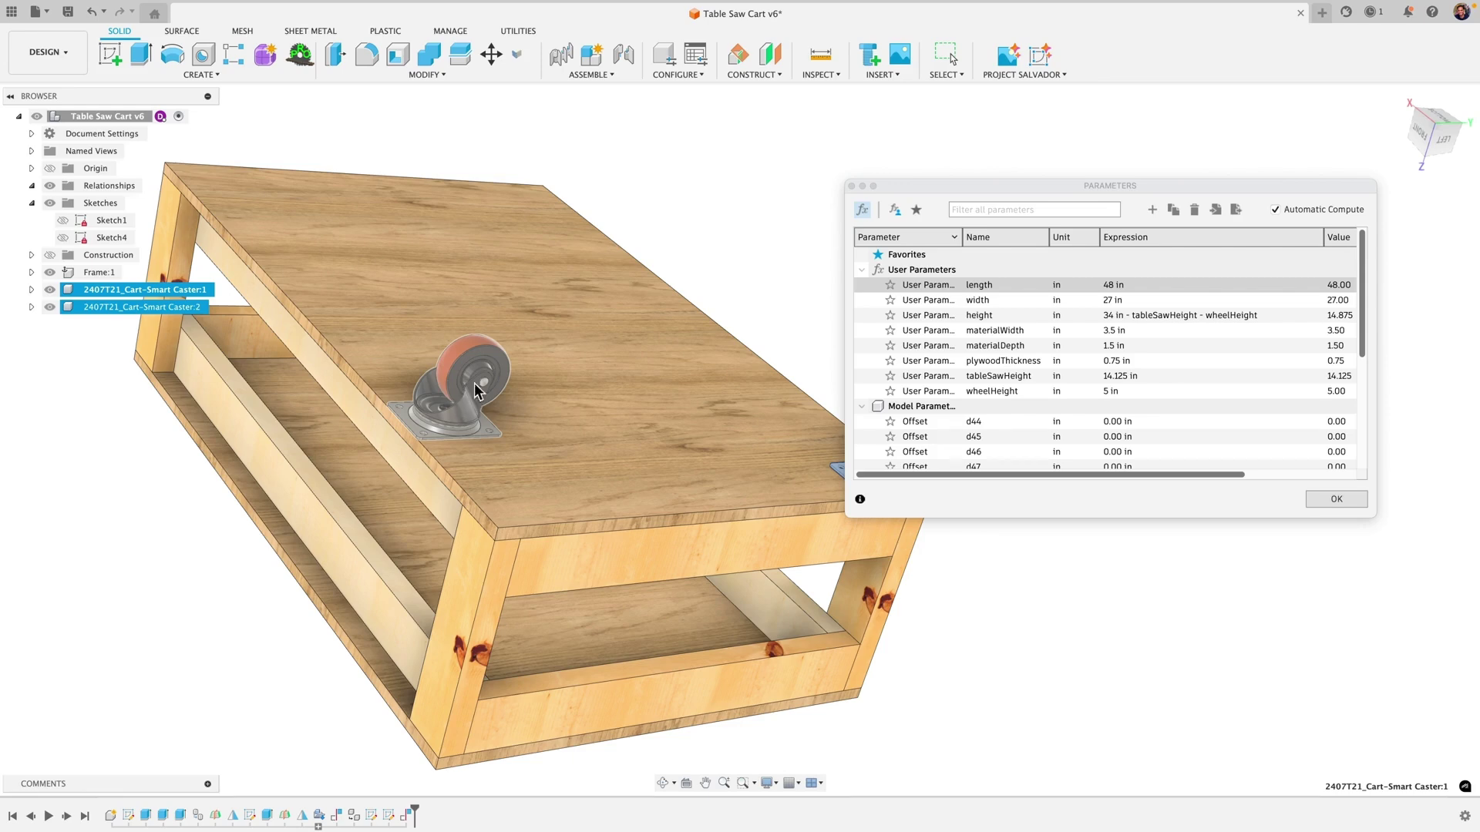
pyautogui.keyDown('ctrl'); pyautogui.click(464, 409); pyautogui.keyUp('ctrl')
pyautogui.keyDown('ctrl'); pyautogui.click(516, 555); pyautogui.keyUp('ctrl')
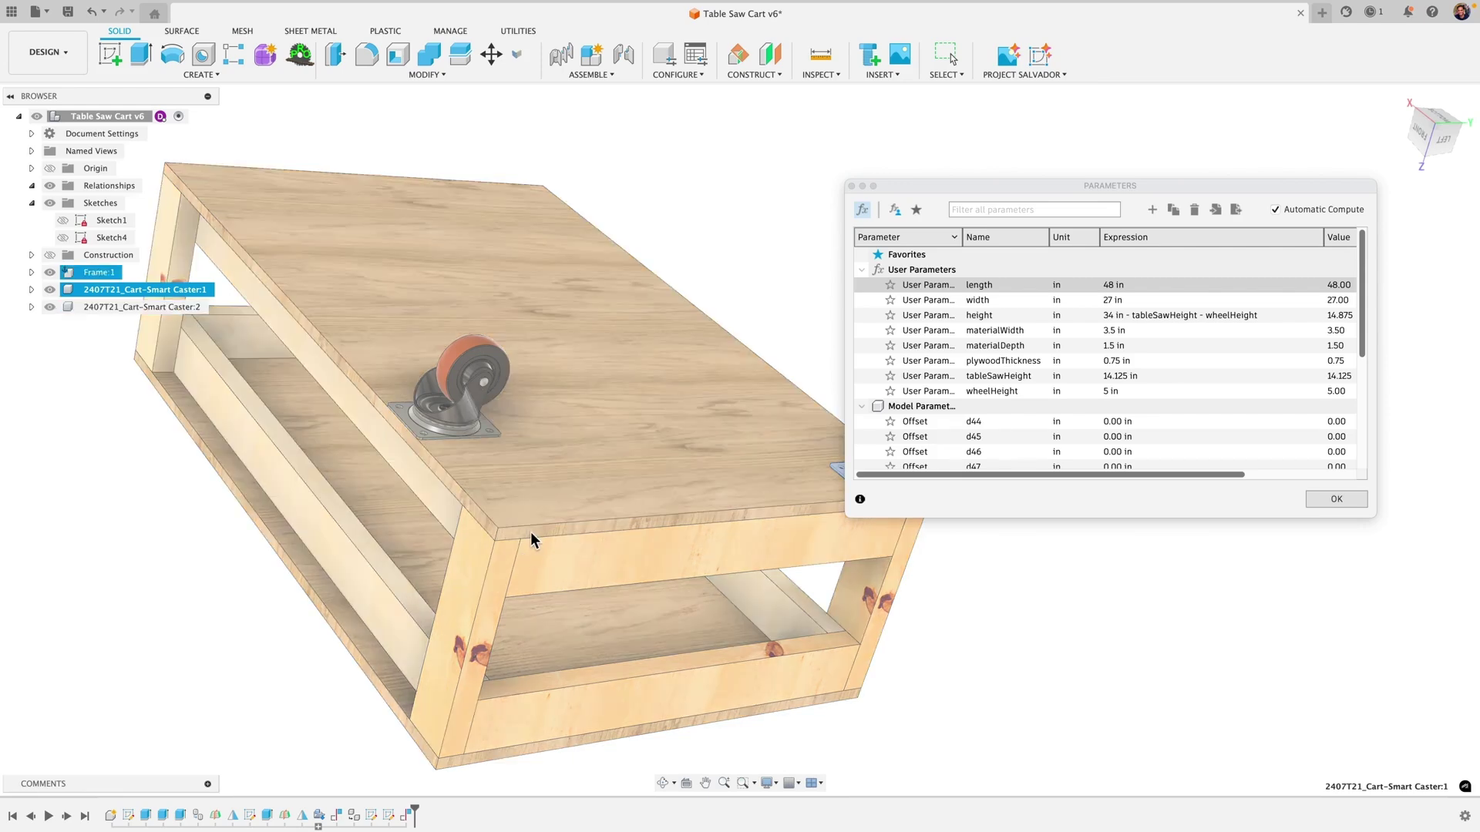
pyautogui.keyDown('ctrl'); pyautogui.click(530, 532); pyautogui.keyUp('ctrl')
pyautogui.click(1146, 299)
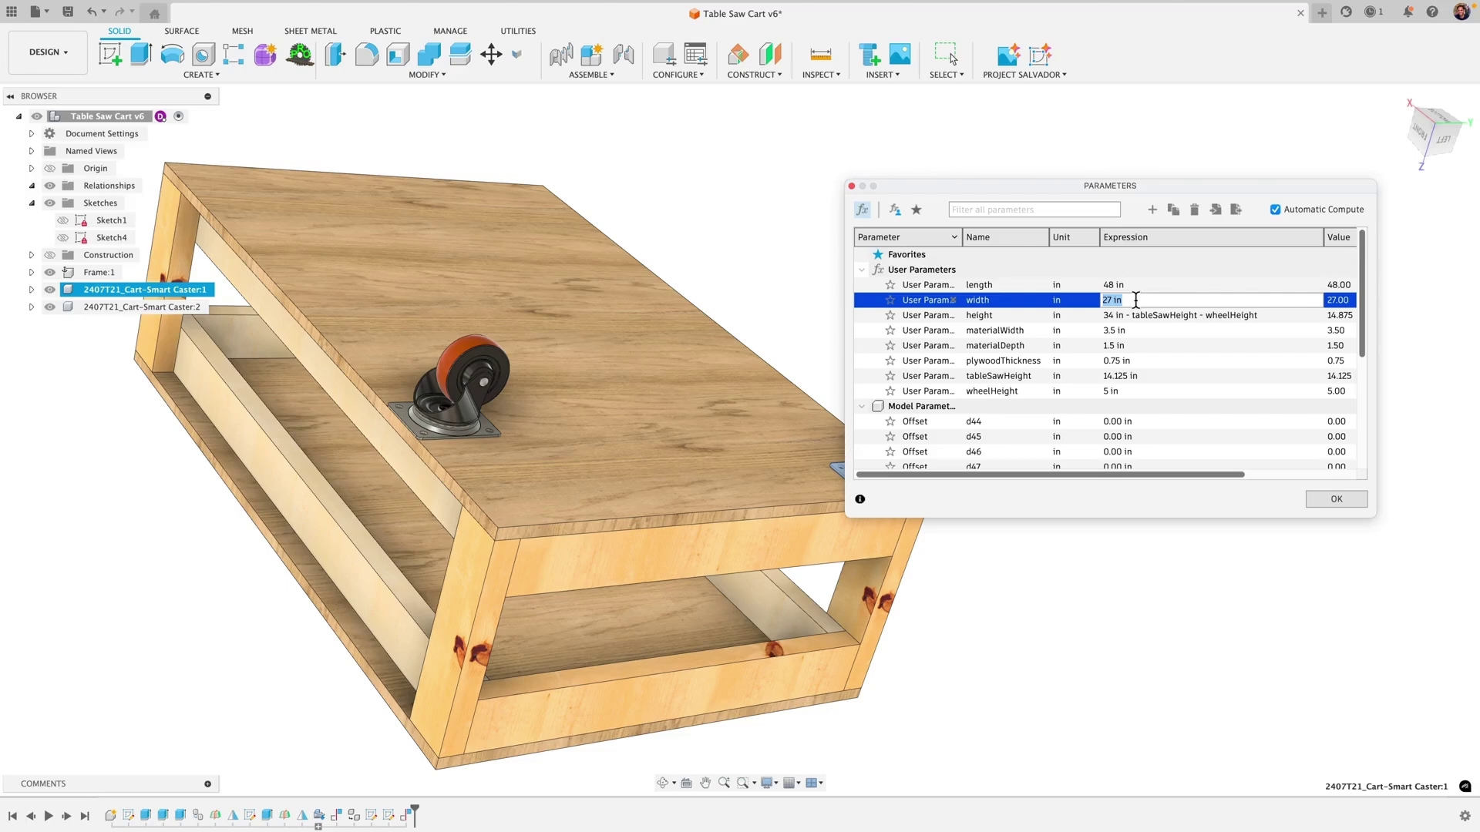
pyautogui.write('24')
pyautogui.press('Return')
# - Inspect both casters on the resized frame and show Sketch4 again
pyautogui.keyDown('shift'); pyautogui.moveTo(392, 459); pyautogui.dragTo(400, 436, button='middle'); pyautogui.keyUp('shift')
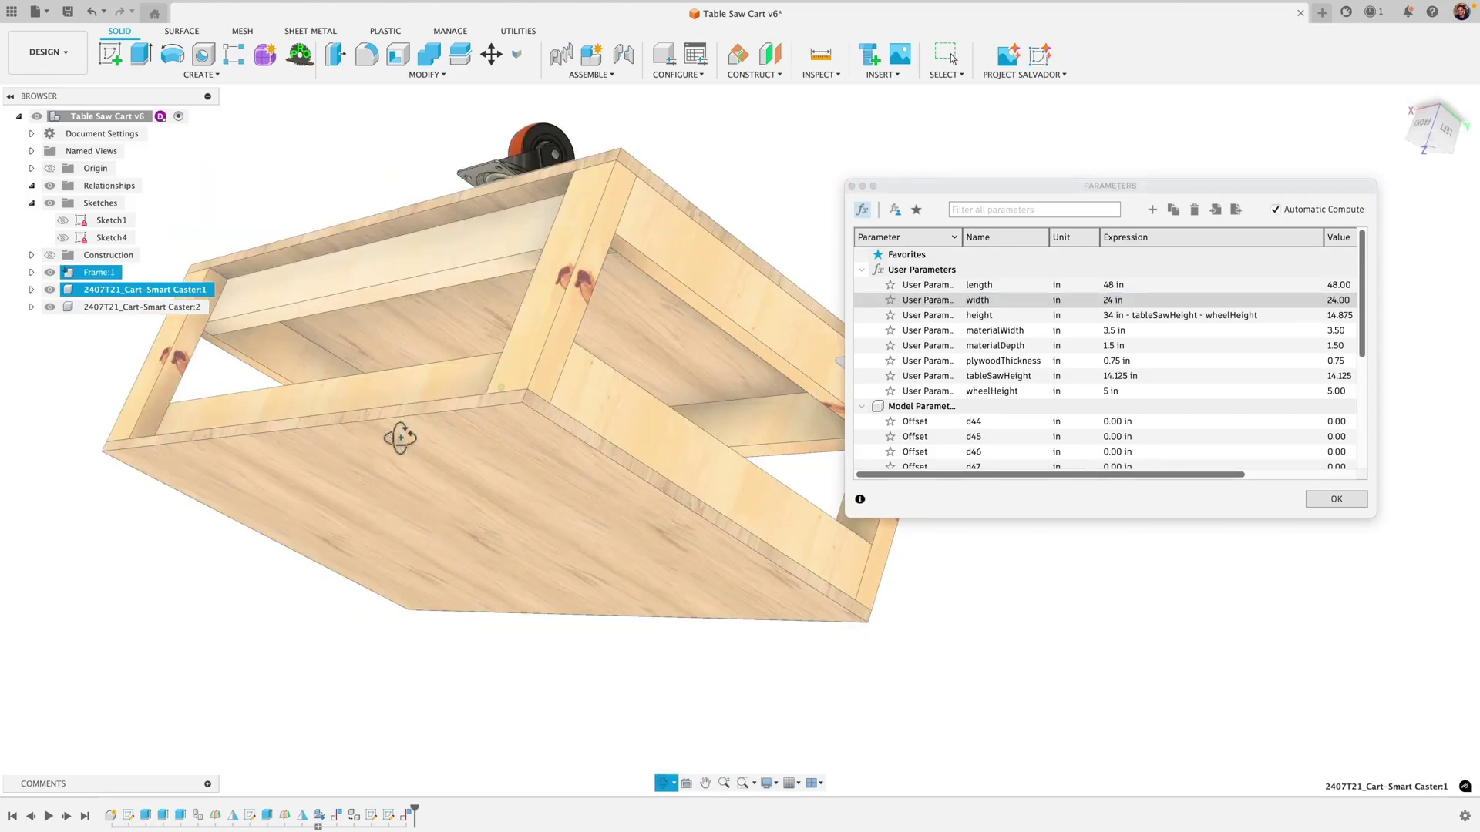
pyautogui.scroll(5, 501, 214)
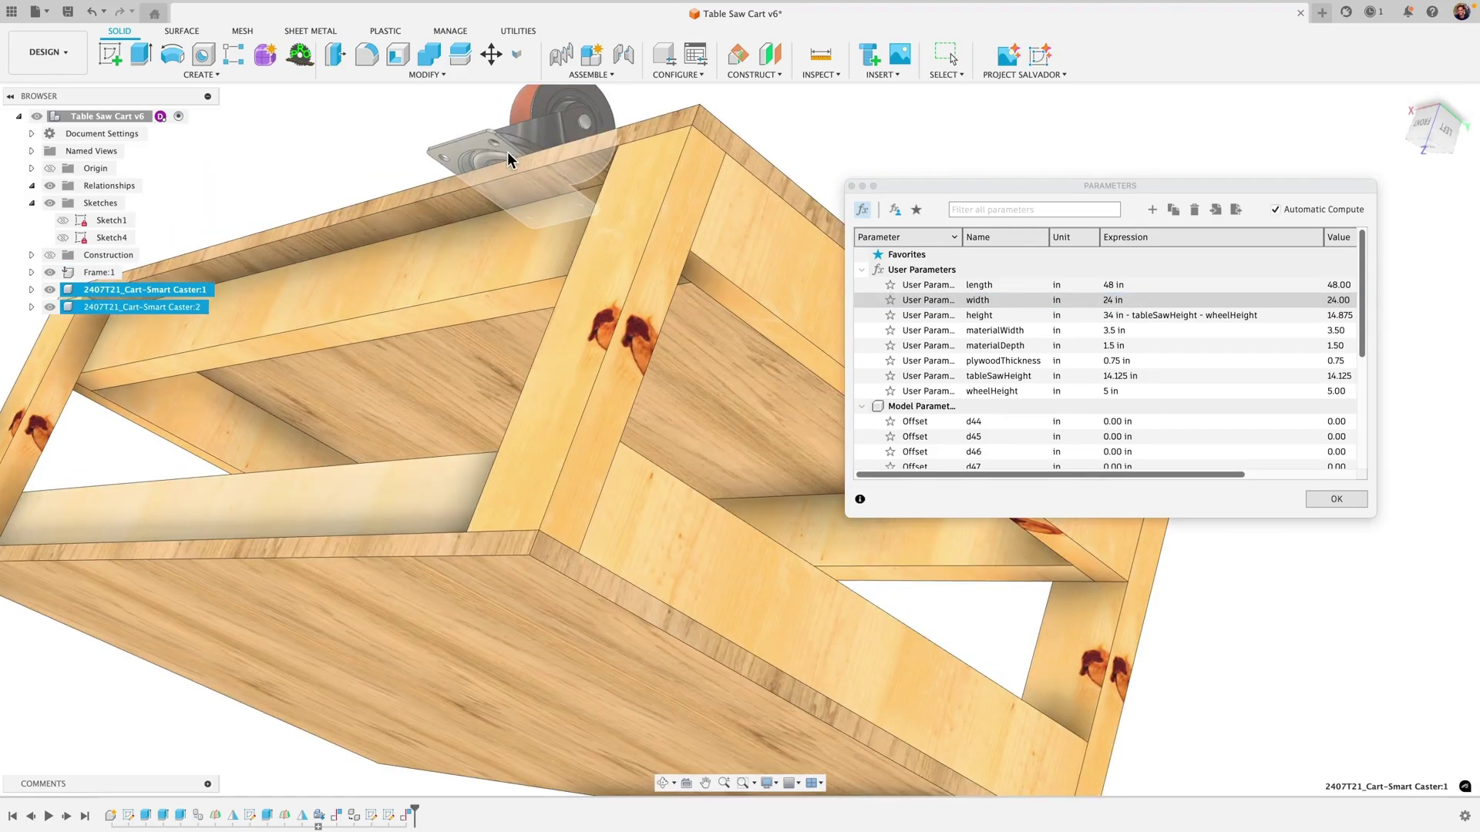
pyautogui.scroll(-5, 506, 158)
pyautogui.keyDown('shift'); pyautogui.moveTo(502, 182); pyautogui.dragTo(566, 444, button='middle'); pyautogui.keyUp('shift')
pyautogui.scroll(5, 540, 432)
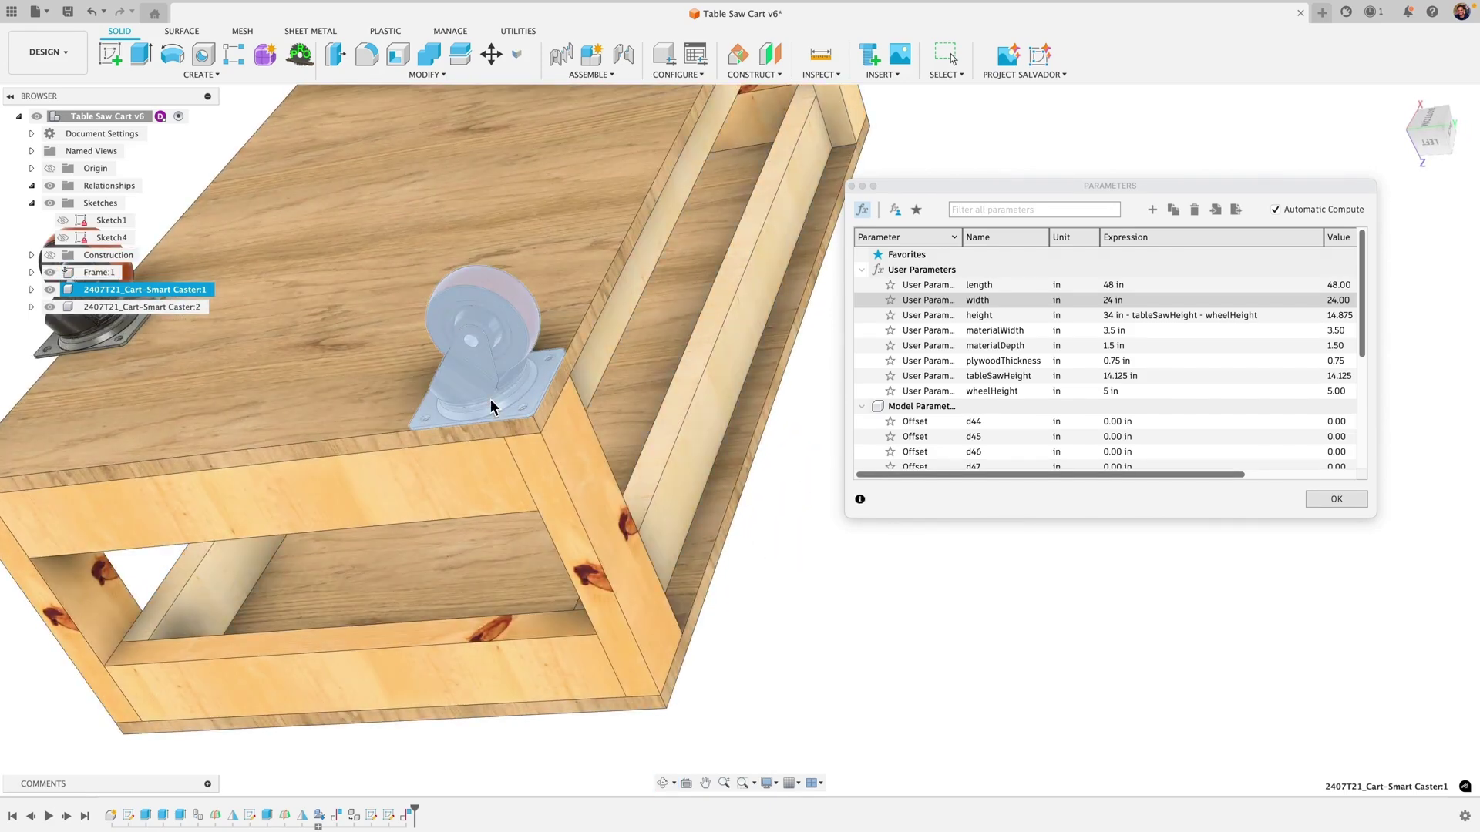
pyautogui.moveTo(493, 407); pyautogui.dragTo(641, 396, button='middle')
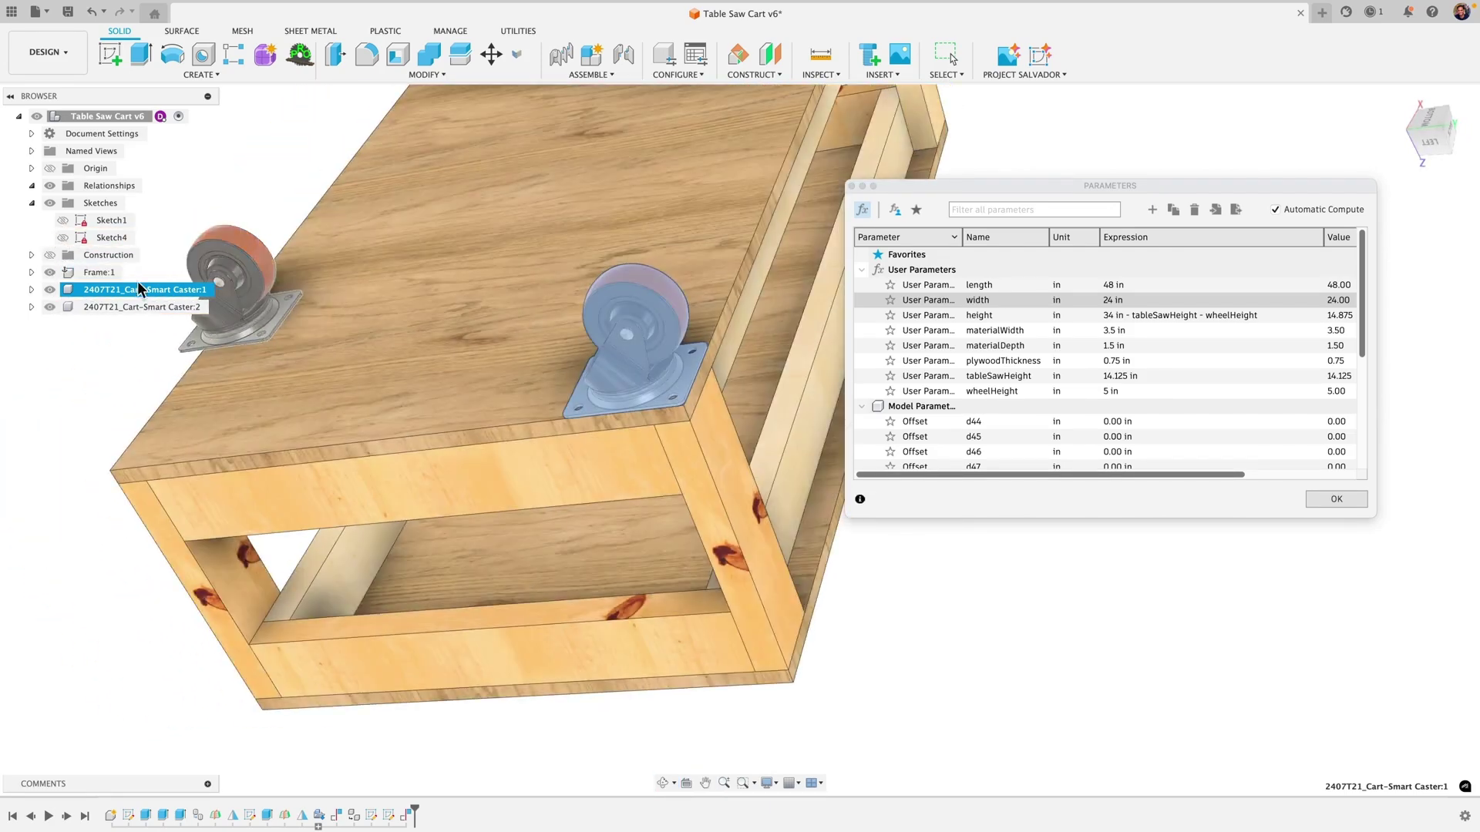
pyautogui.click(66, 240)
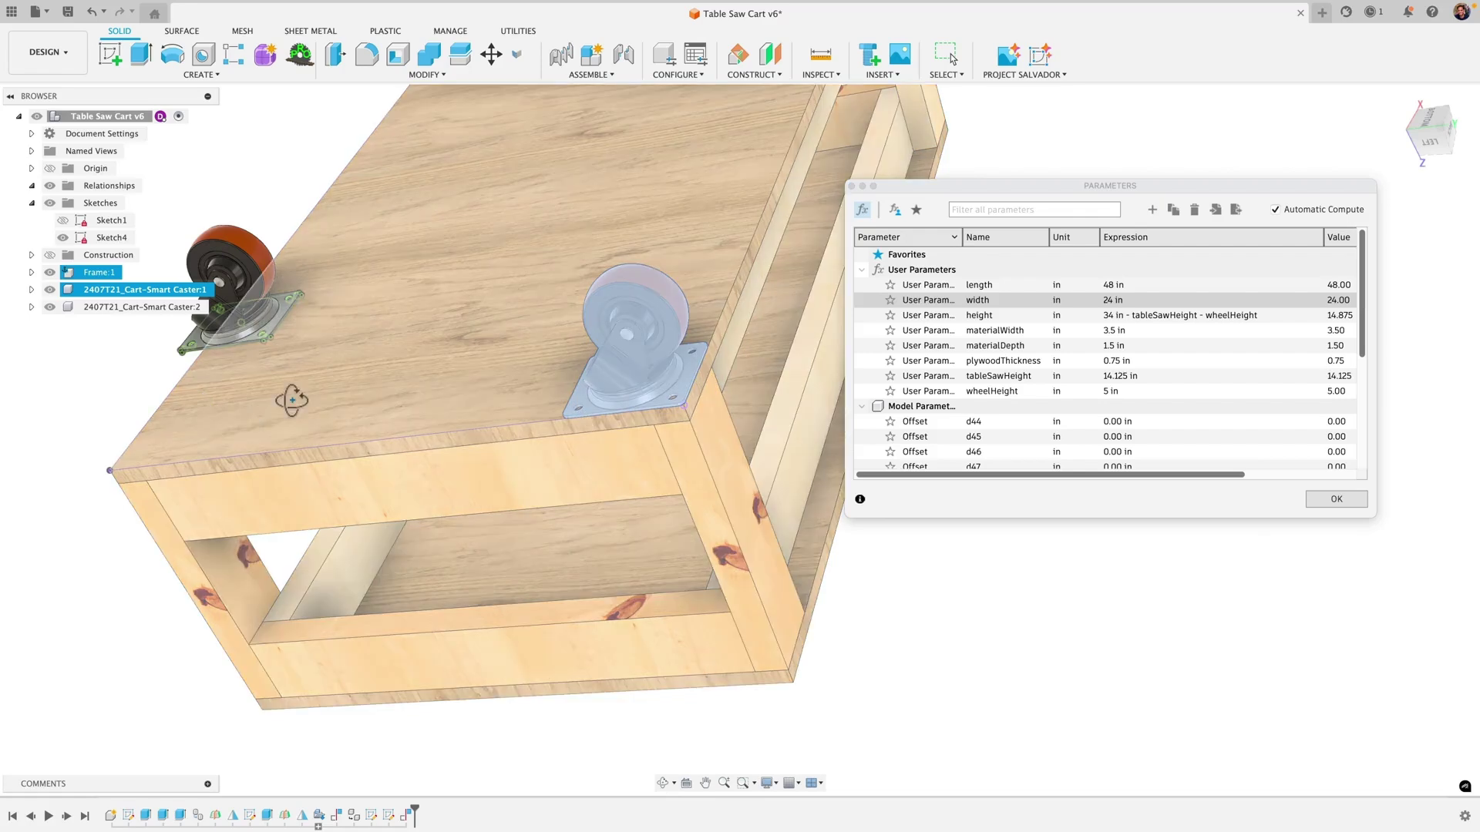
# - Examine the position of the second caster and its Sketch4 plate outline relative to the cart's corner and edges
pyautogui.keyDown('shift'); pyautogui.moveTo(291, 400); pyautogui.dragTo(440, 453, button='middle'); pyautogui.keyUp('shift')
pyautogui.keyDown('shift'); pyautogui.click(438, 457); pyautogui.keyUp('shift')
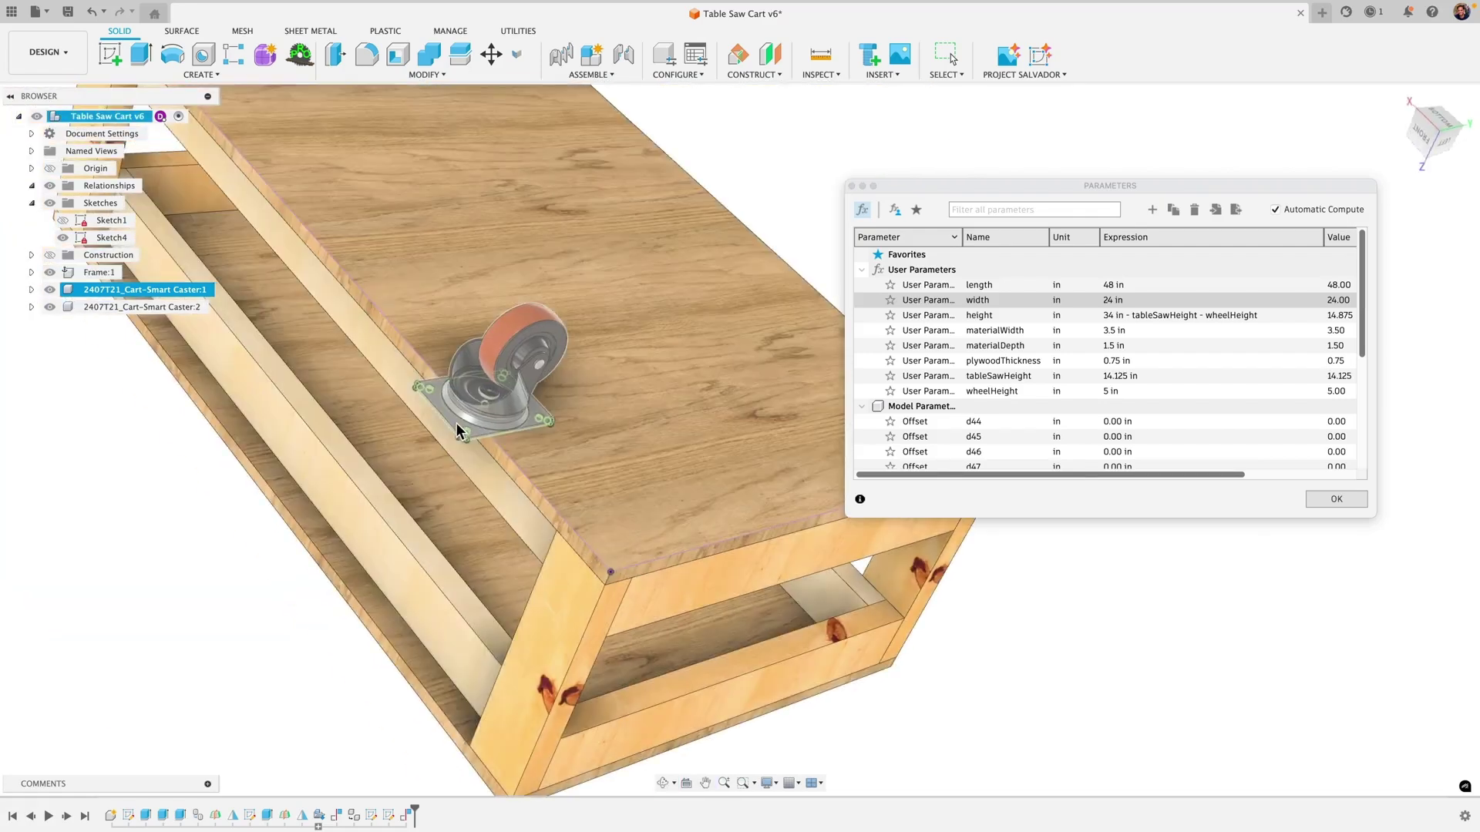
pyautogui.keyDown('shift'); pyautogui.click(487, 419); pyautogui.keyUp('shift')
pyautogui.keyDown('shift'); pyautogui.click(410, 451); pyautogui.keyUp('shift')
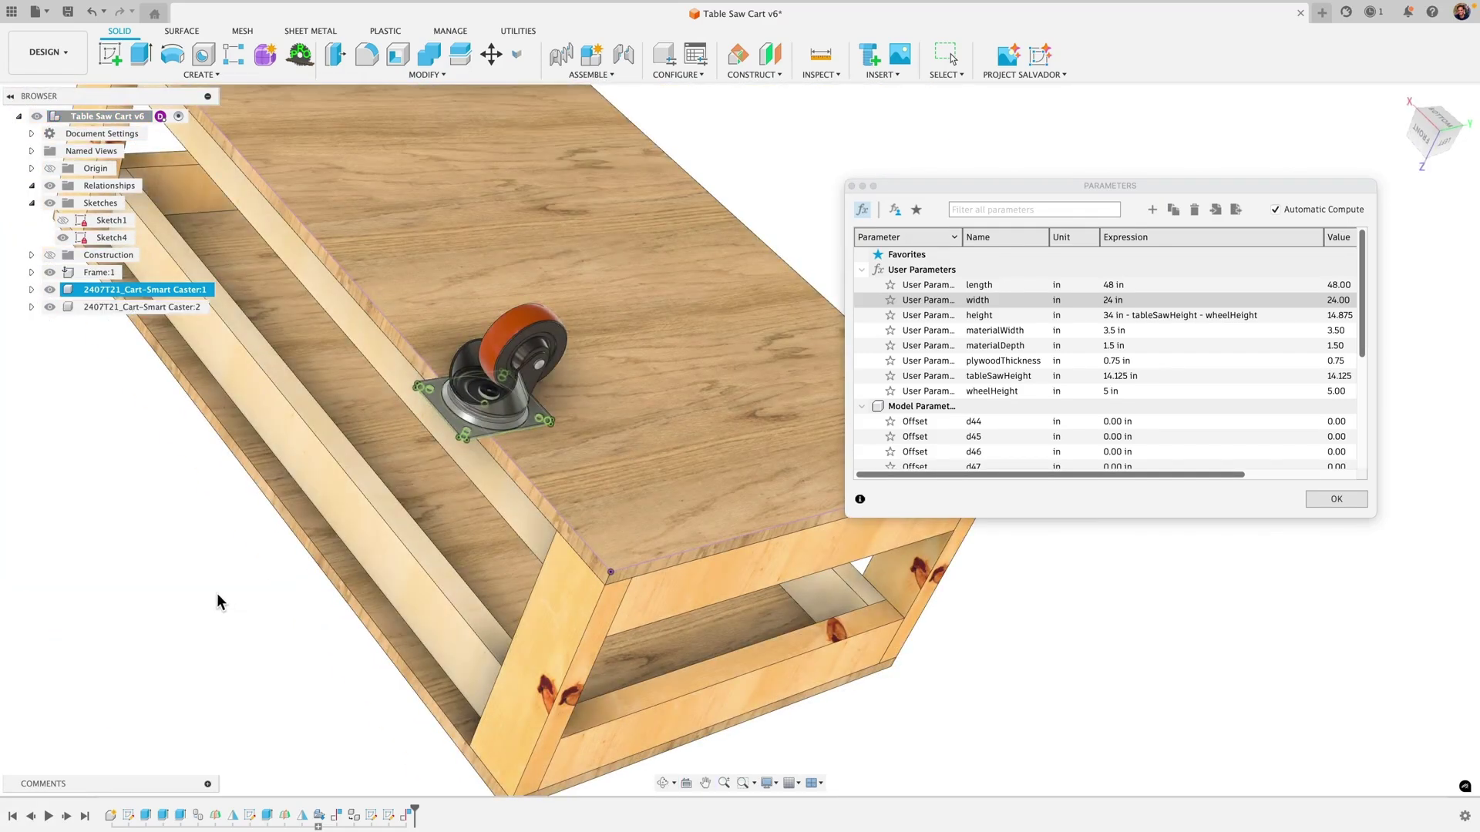
pyautogui.keyDown('shift'); pyautogui.moveTo(215, 593); pyautogui.dragTo(210, 593, button='middle'); pyautogui.keyUp('shift')
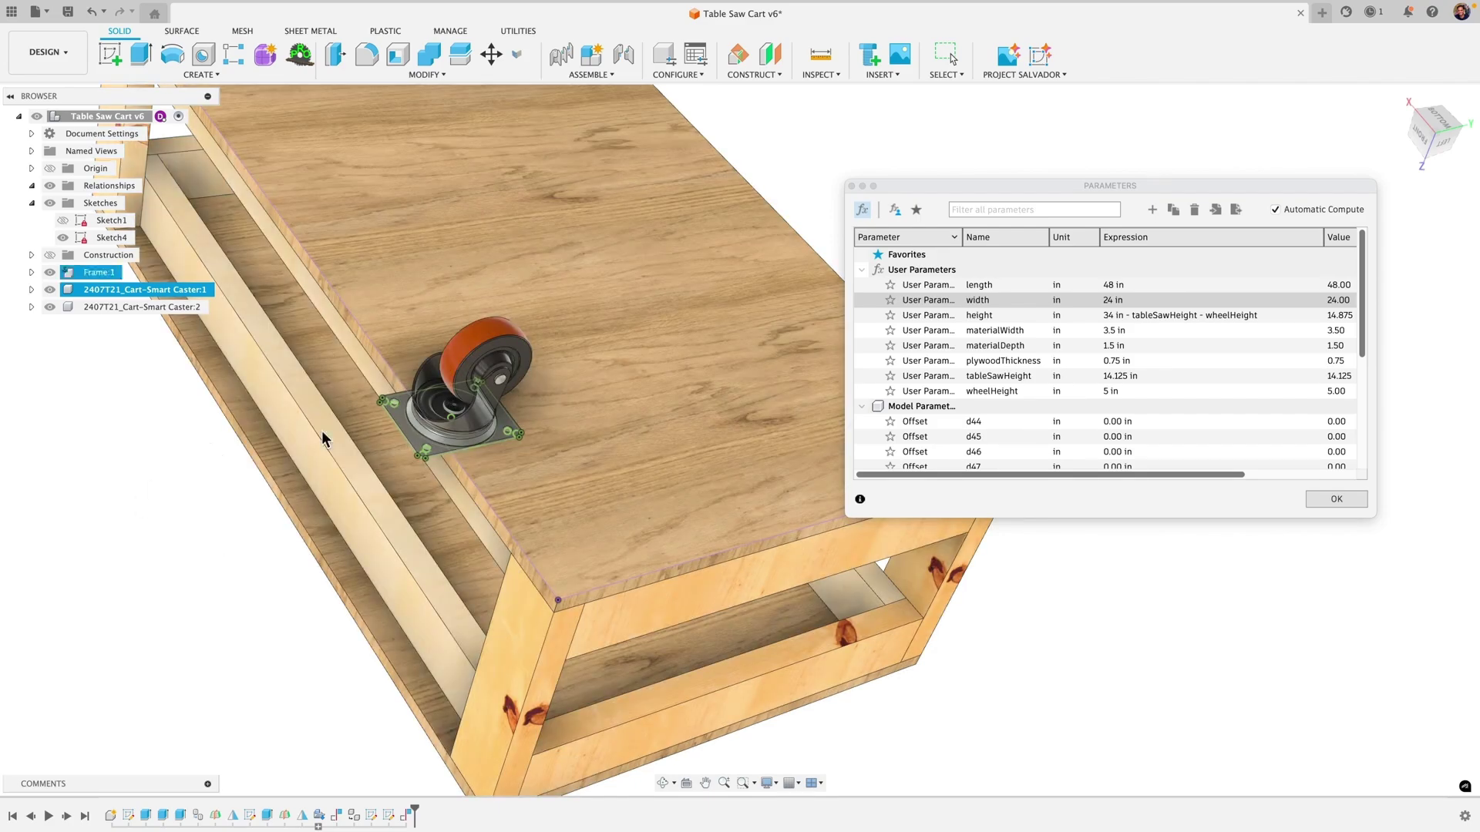
pyautogui.keyDown('shift'); pyautogui.click(108, 116); pyautogui.keyUp('shift')
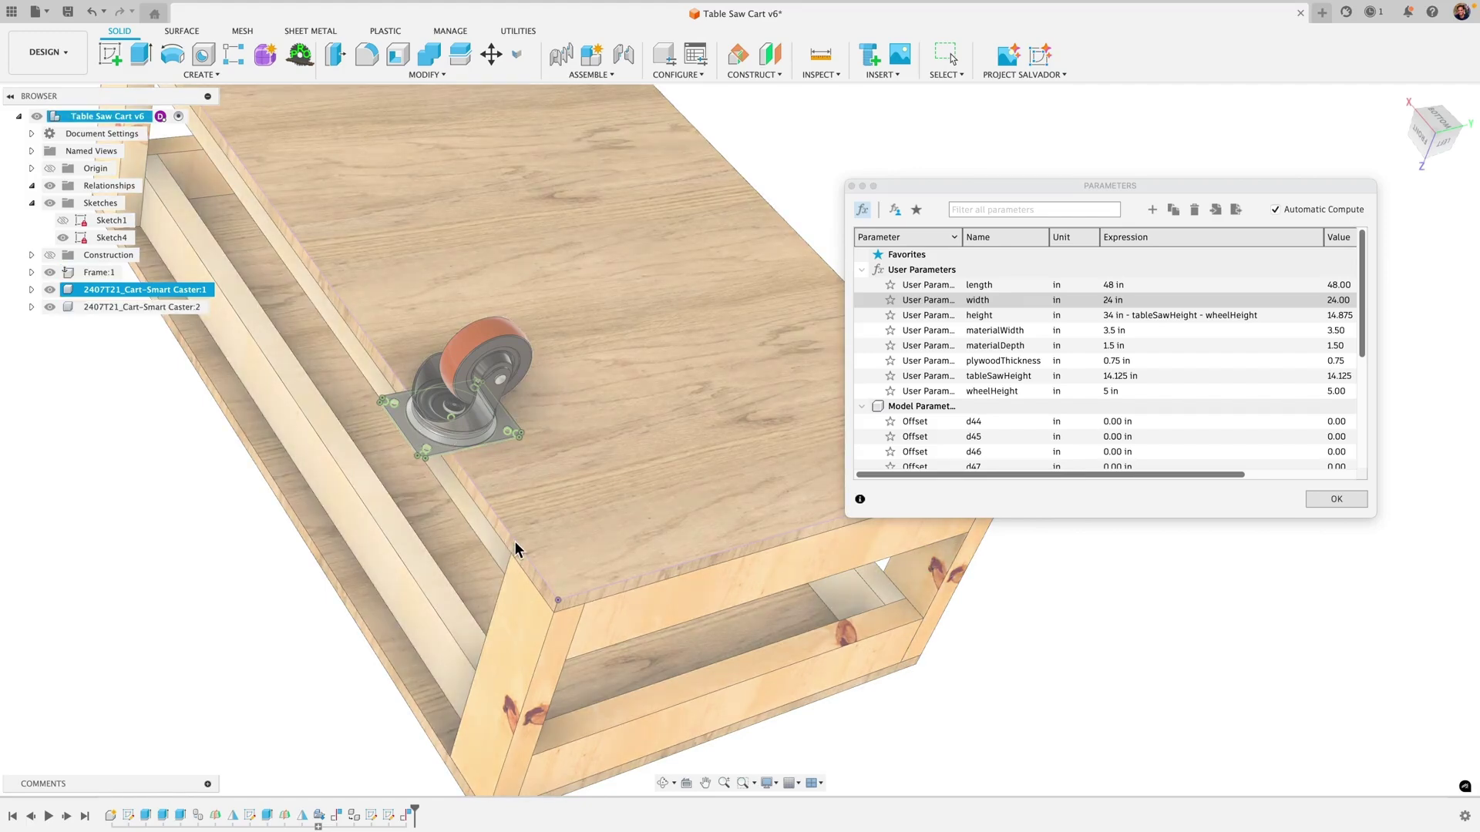
pyautogui.click(140, 628)
pyautogui.moveTo(140, 628); pyautogui.dragTo(166, 619, button='middle')
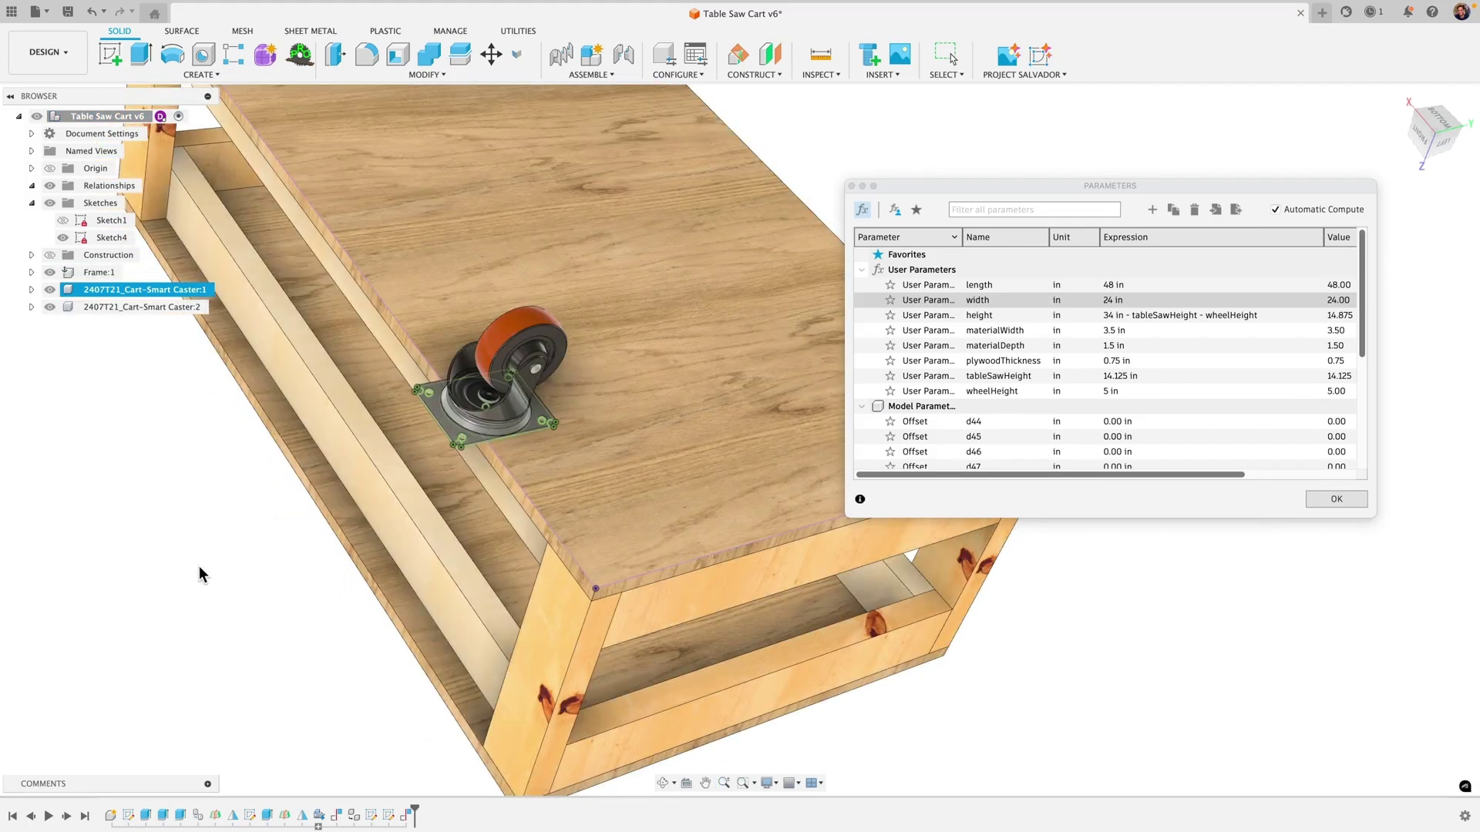
pyautogui.keyDown('shift'); pyautogui.moveTo(199, 566); pyautogui.dragTo(229, 569, button='middle'); pyautogui.keyUp('shift')
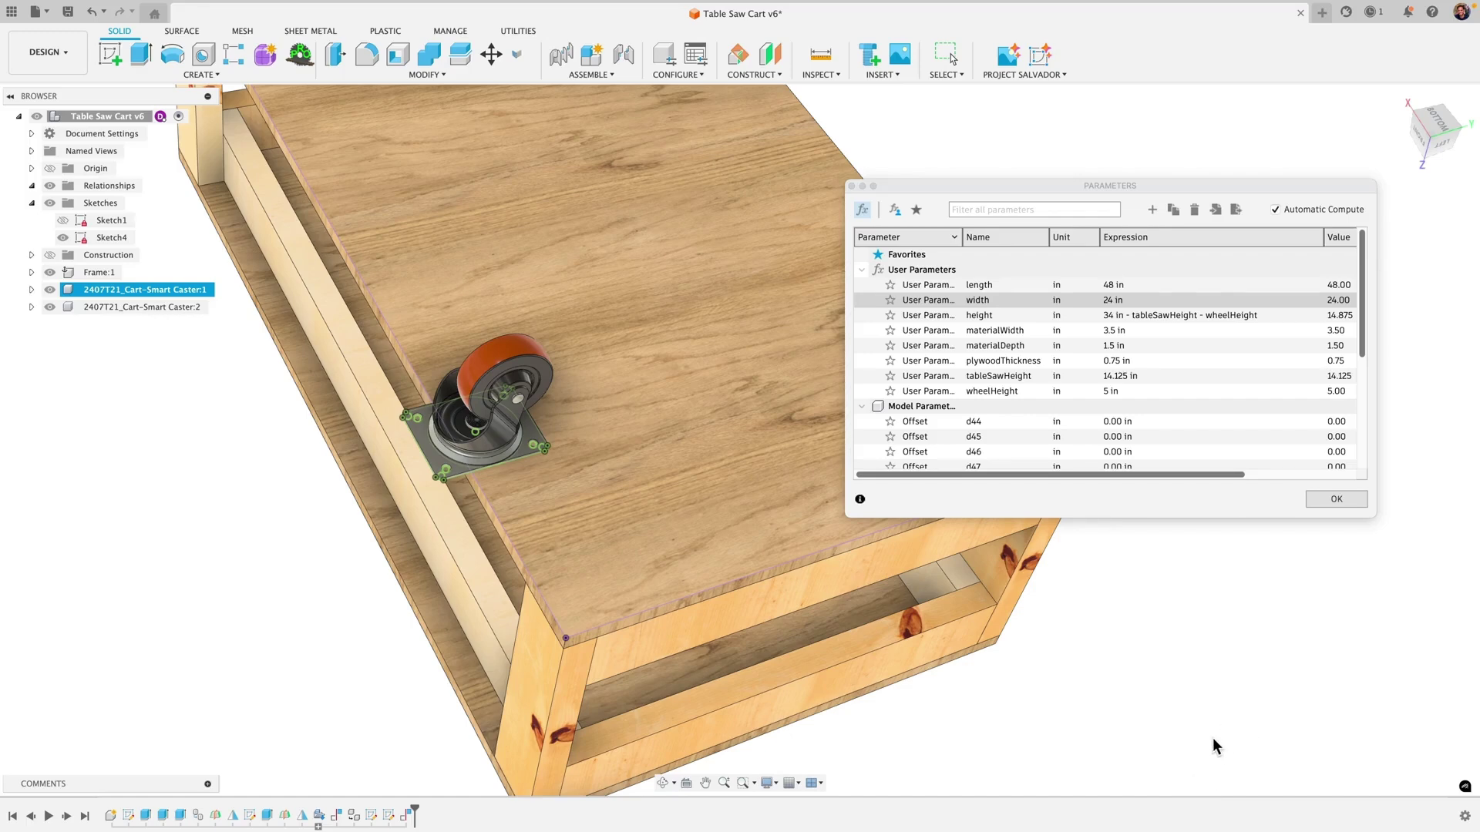
pyautogui.scroll(3, 99, 560)
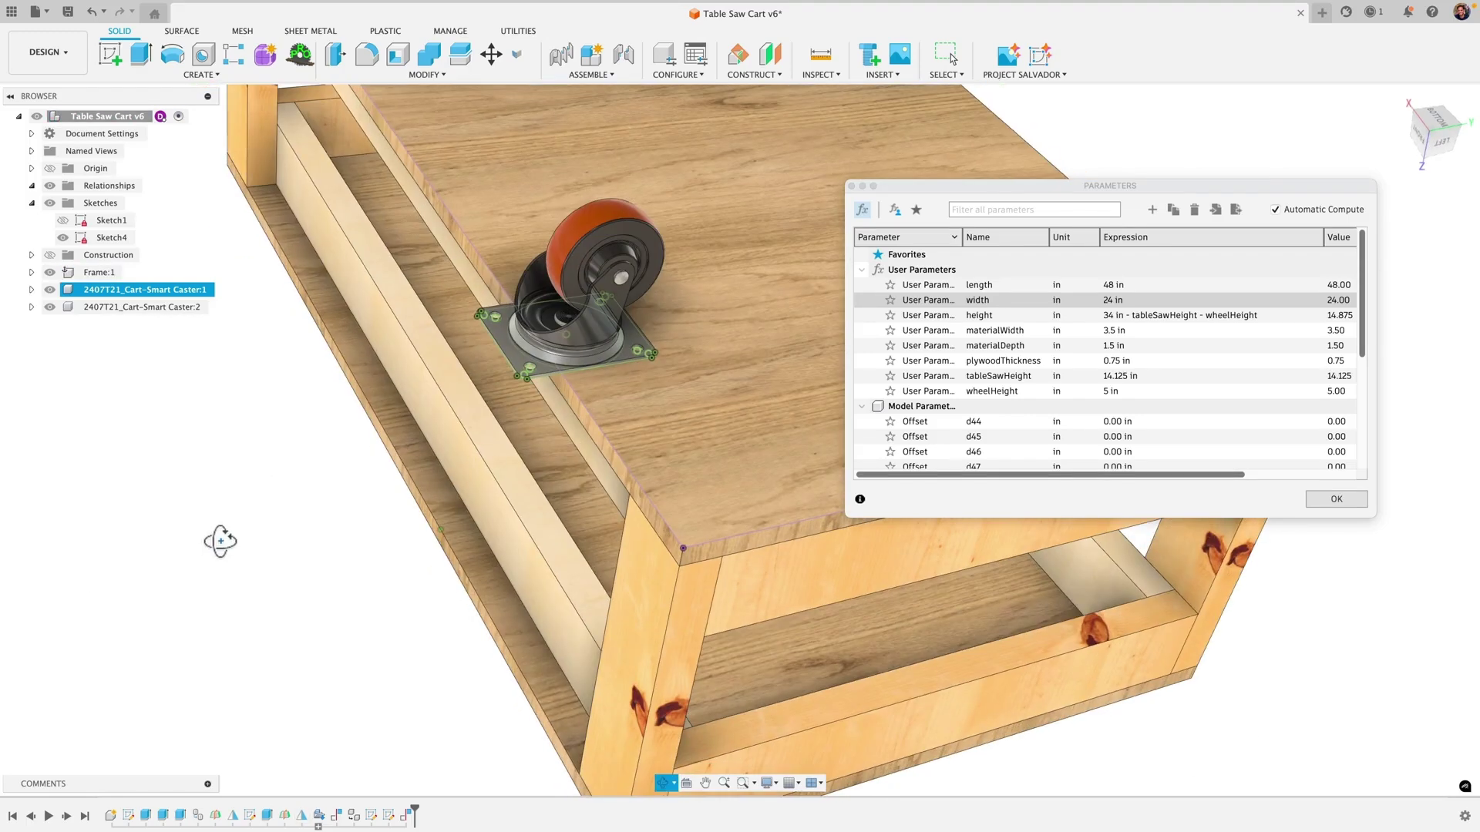
pyautogui.keyDown('shift'); pyautogui.moveTo(215, 538); pyautogui.dragTo(208, 568, button='middle'); pyautogui.keyUp('shift')
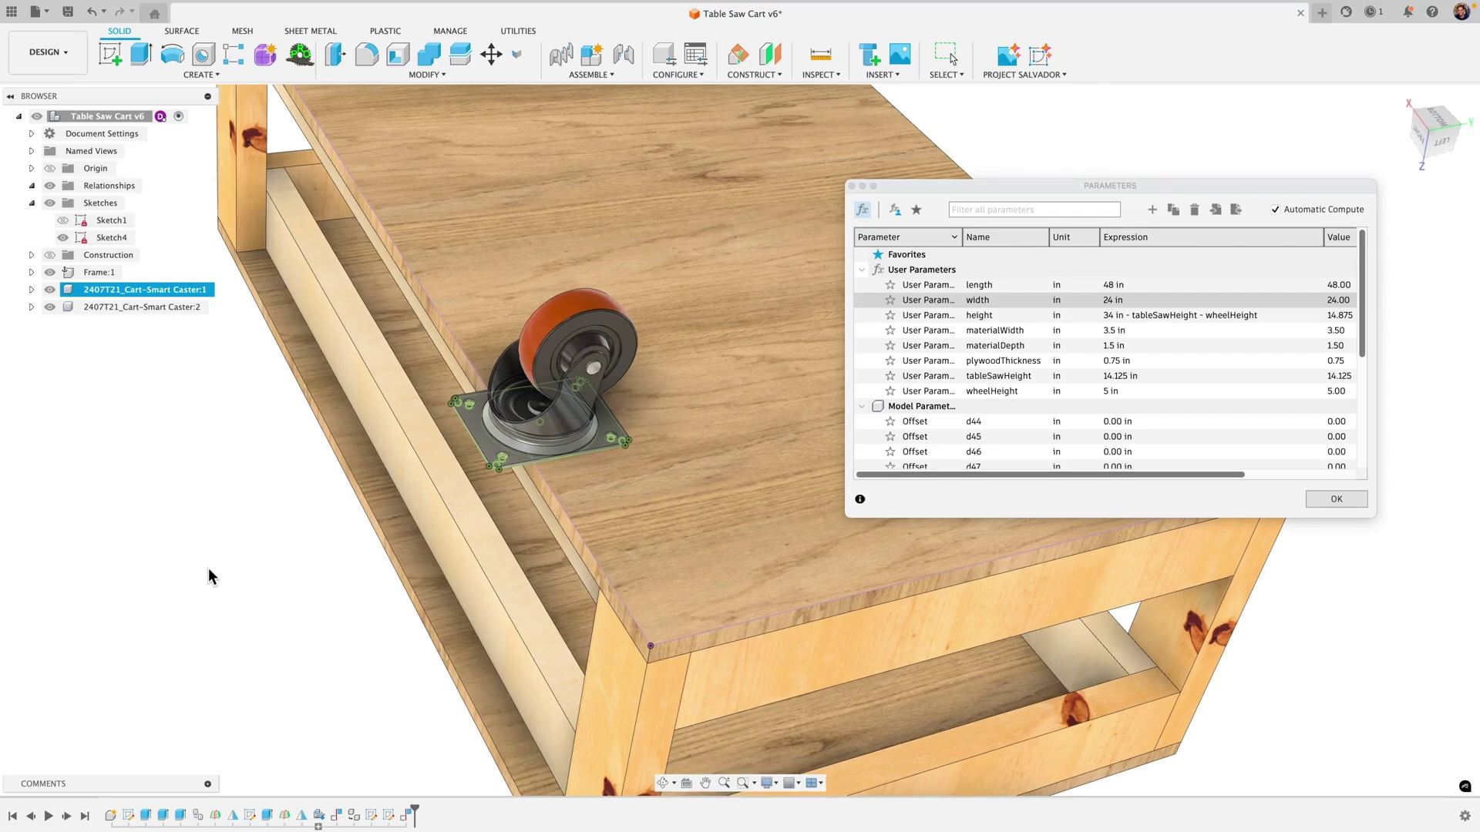
pyautogui.keyDown('ctrl'); pyautogui.click(462, 394); pyautogui.keyUp('ctrl')
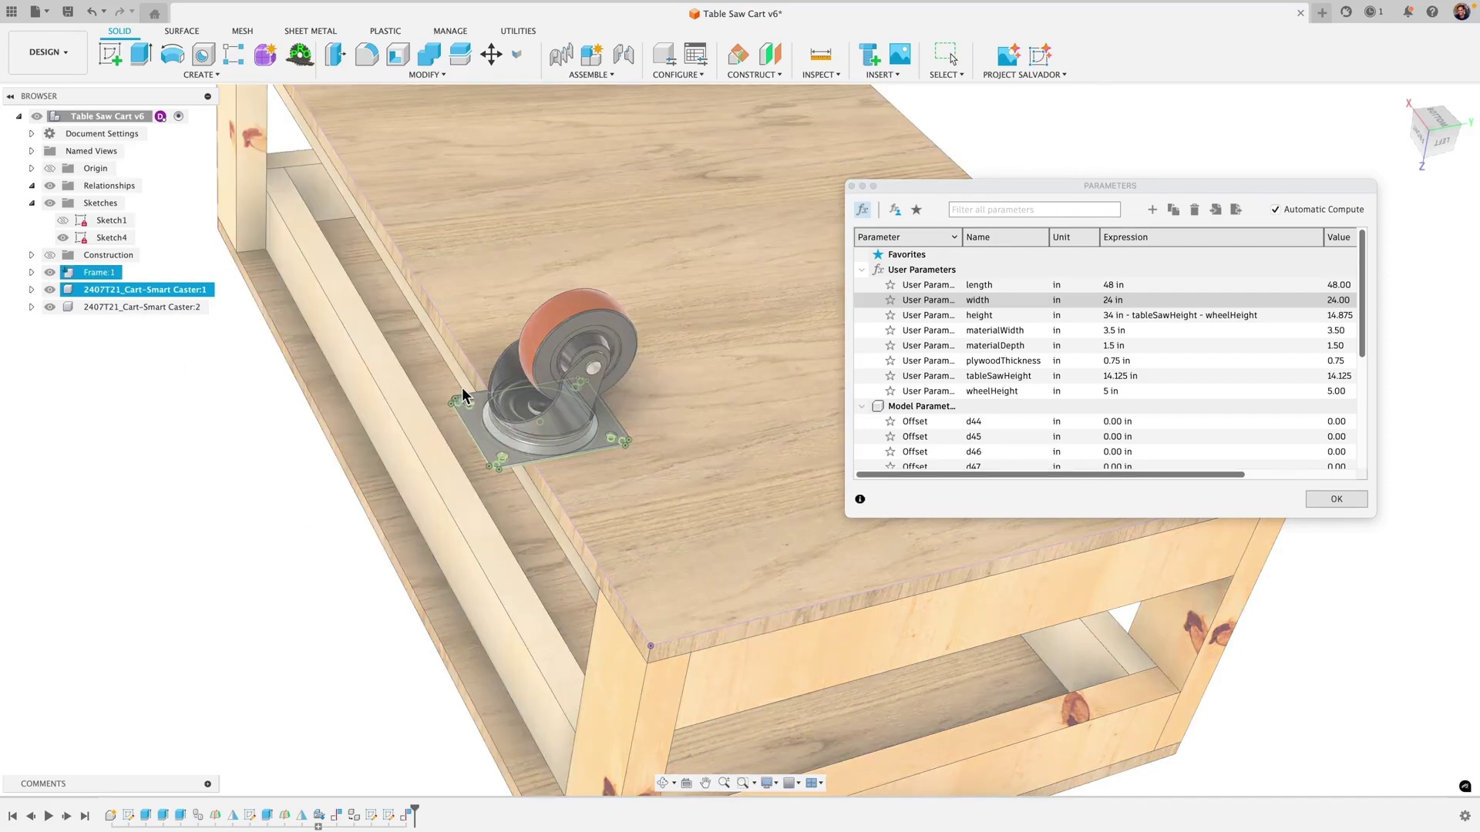
pyautogui.keyDown('ctrl'); pyautogui.click(324, 445); pyautogui.keyUp('ctrl')
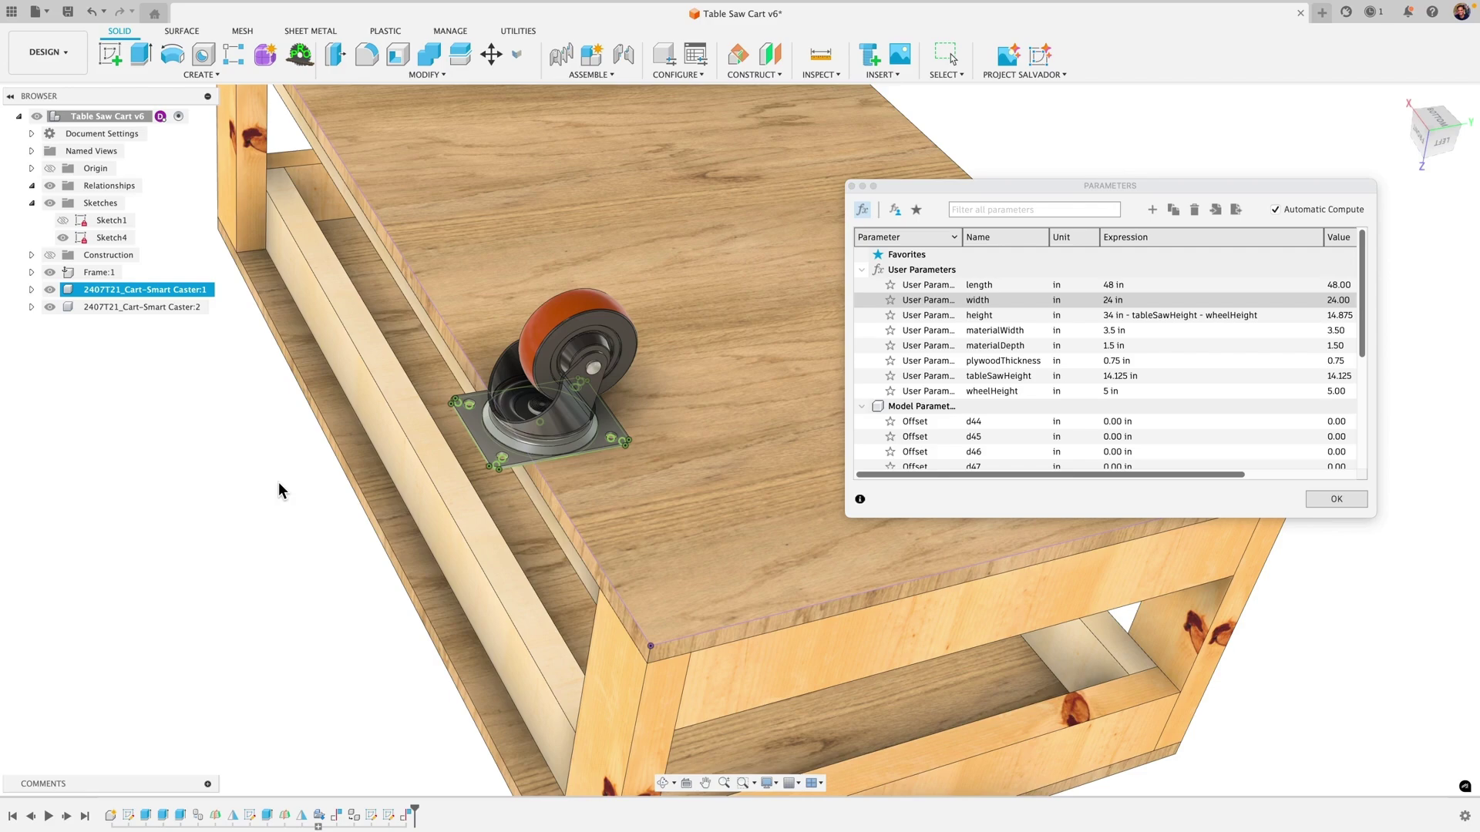
pyautogui.scroll(-2, 279, 483)
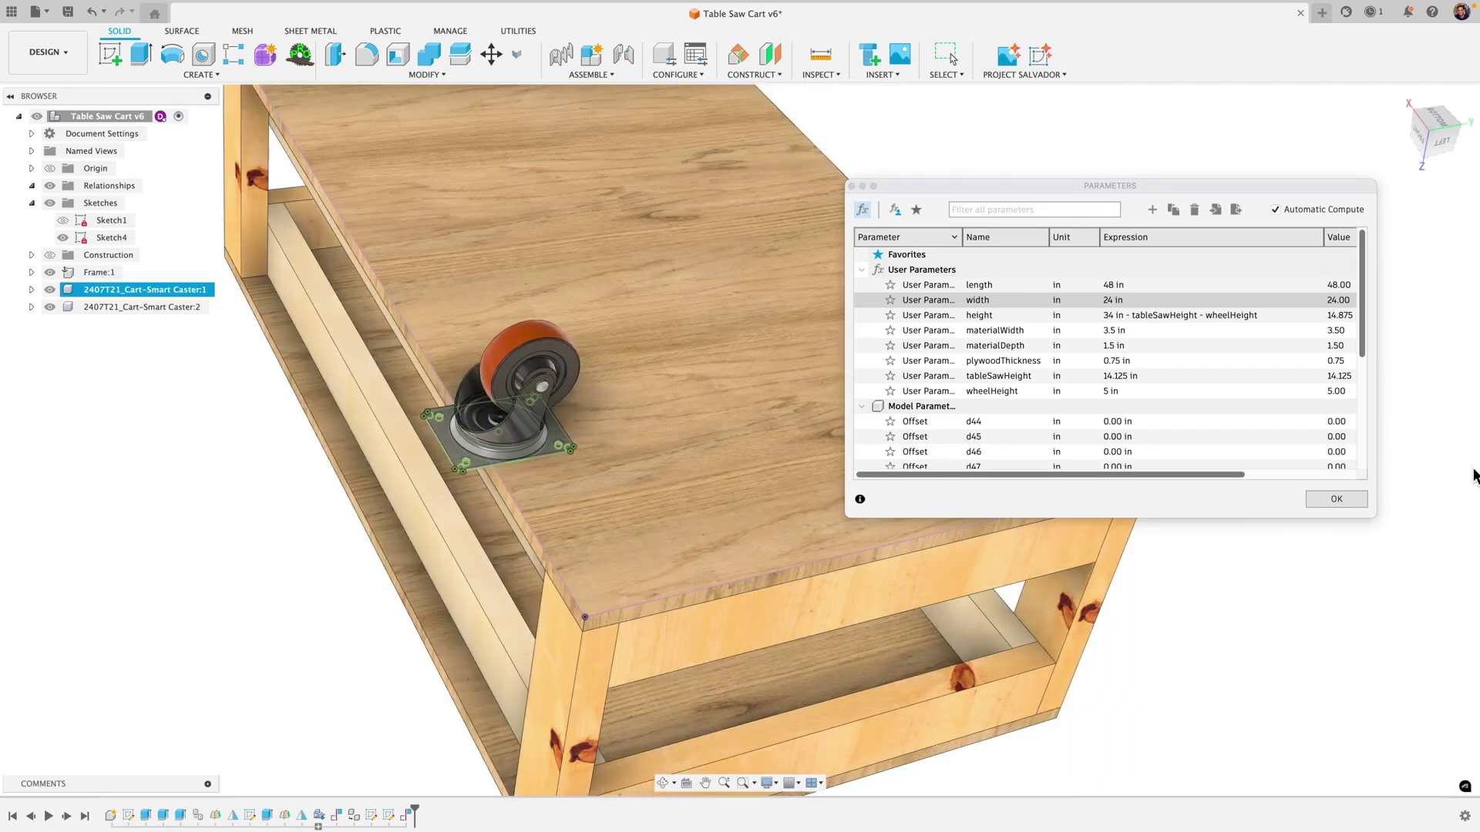
# - Close the parameters and delete the constraint feature that ties the second caster to Sketch4
pyautogui.click(1364, 501)
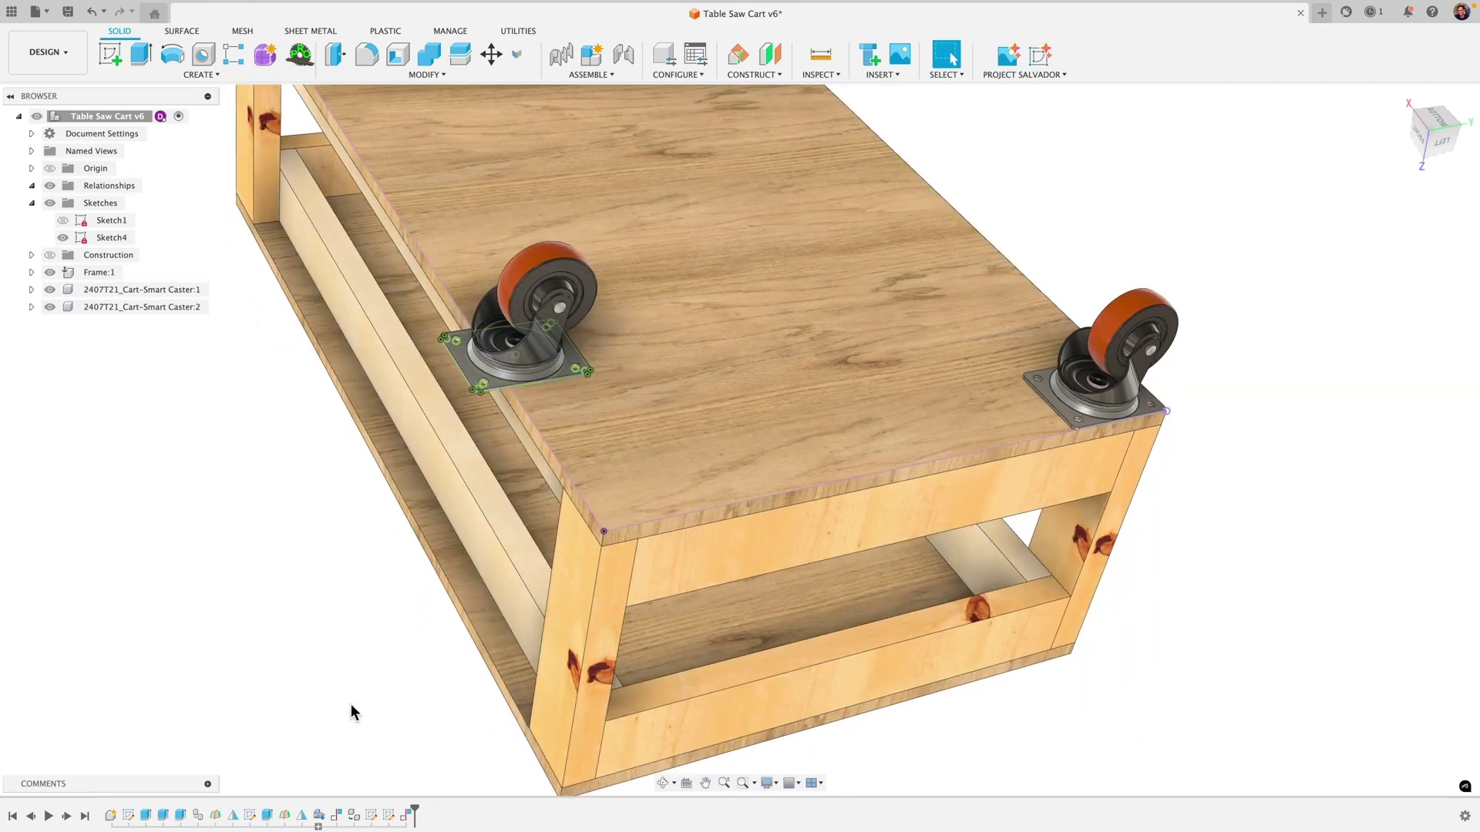
pyautogui.click(410, 824)
pyautogui.press('Delete')
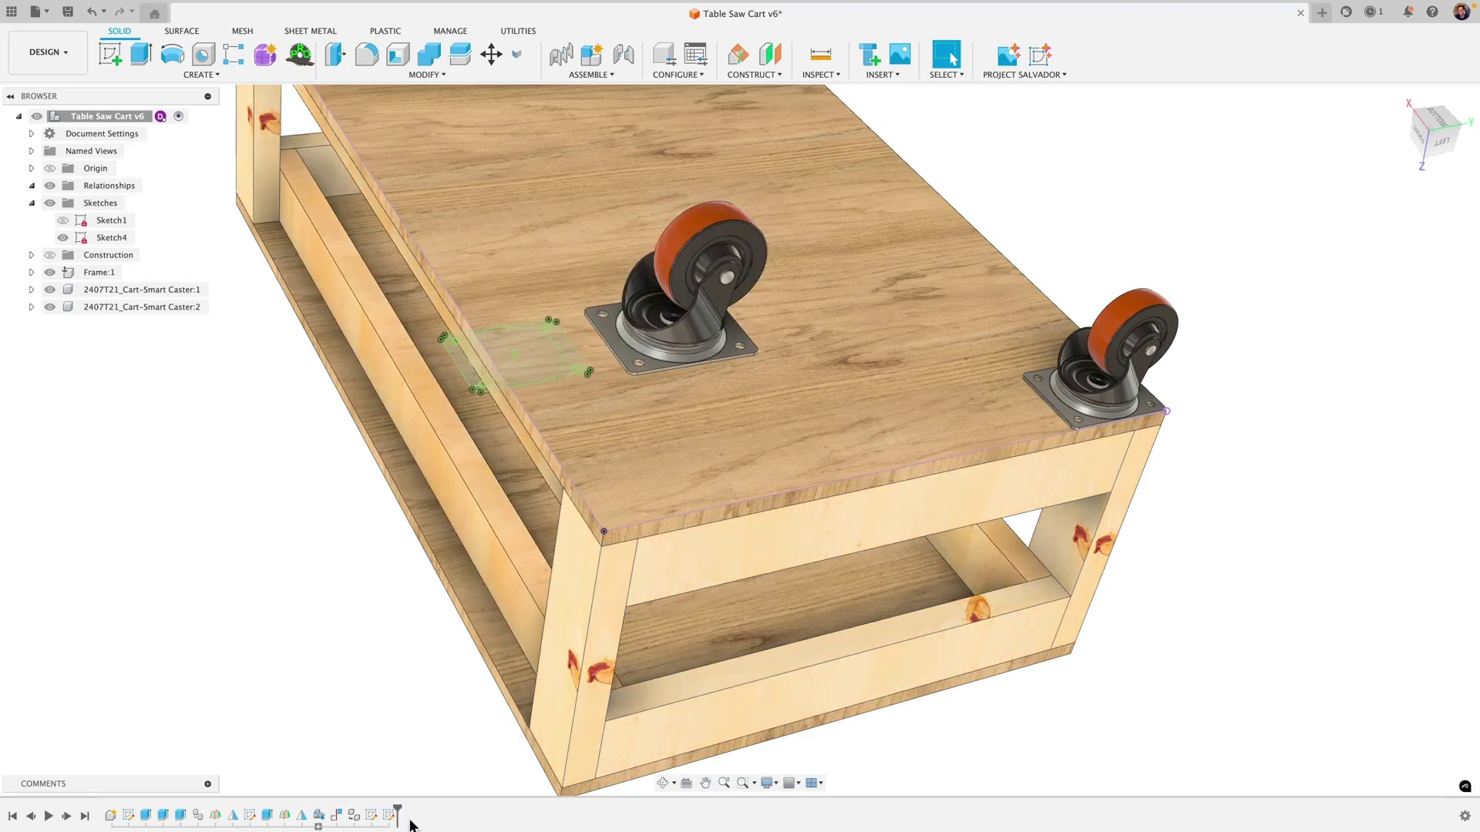
# - Hide Sketch4 and start a new component constraint
pyautogui.moveTo(407, 720); pyautogui.dragTo(420, 692, button='middle')
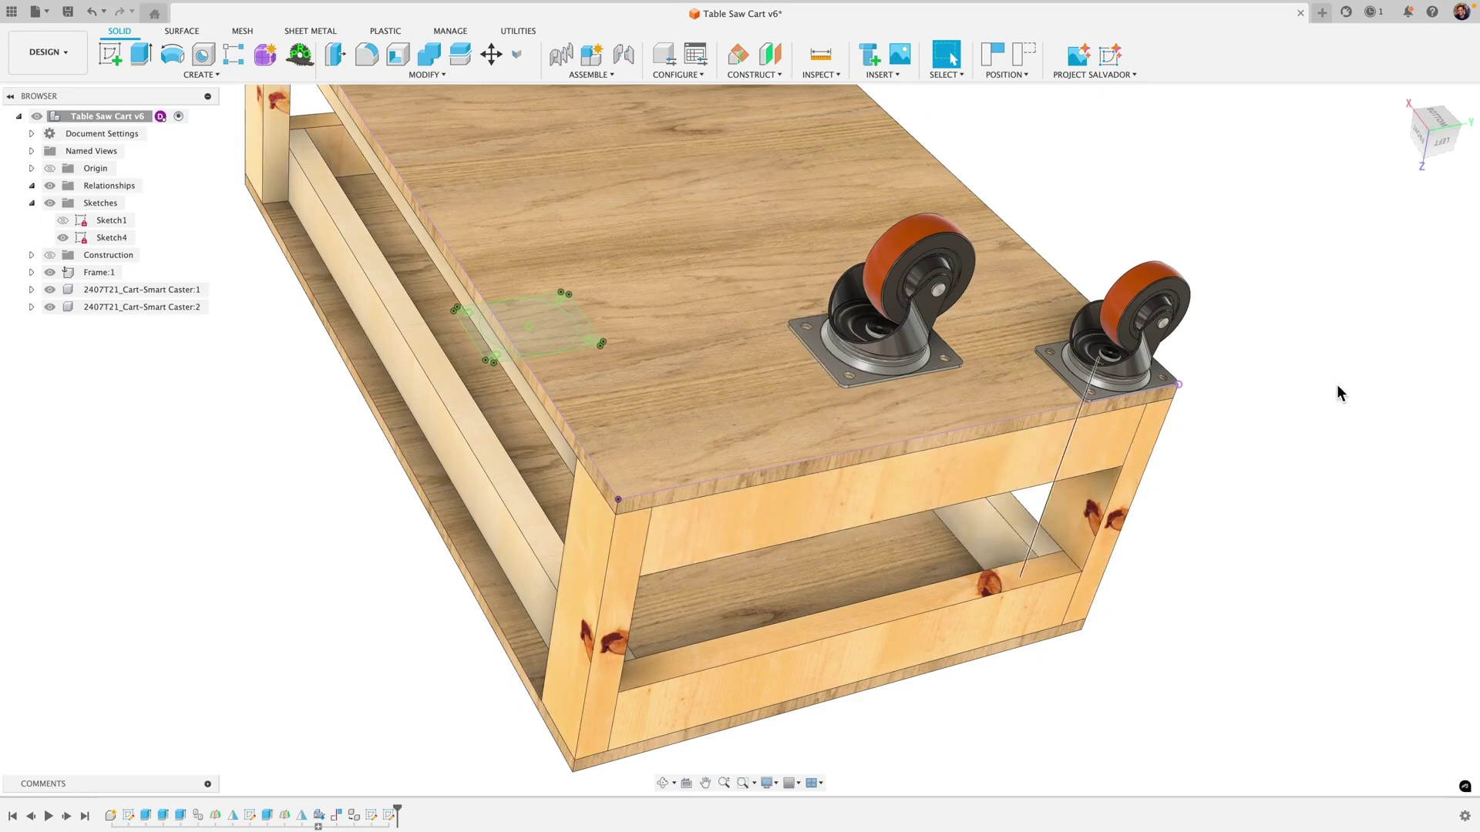
pyautogui.click(63, 237)
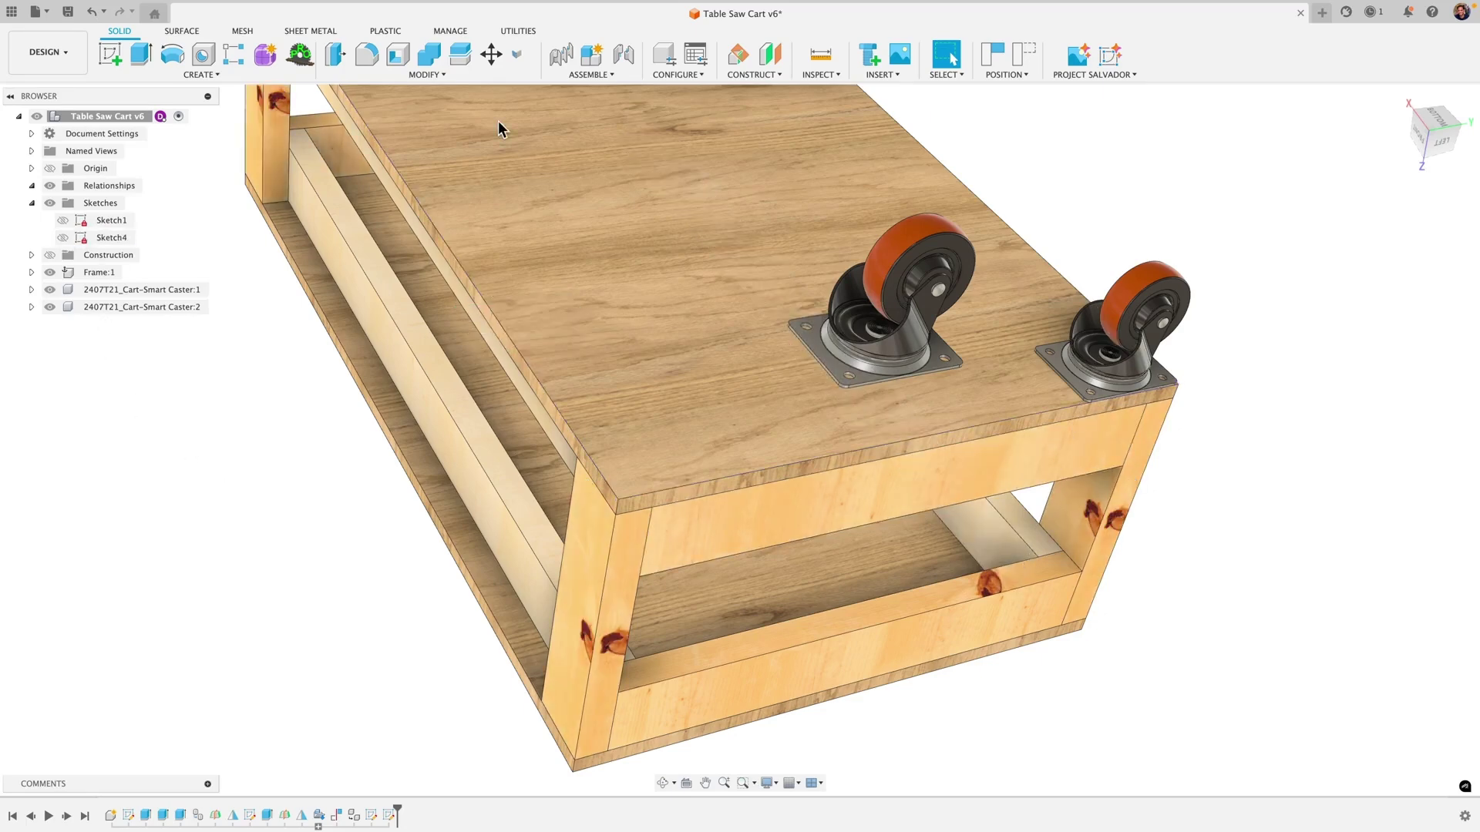
pyautogui.click(574, 74)
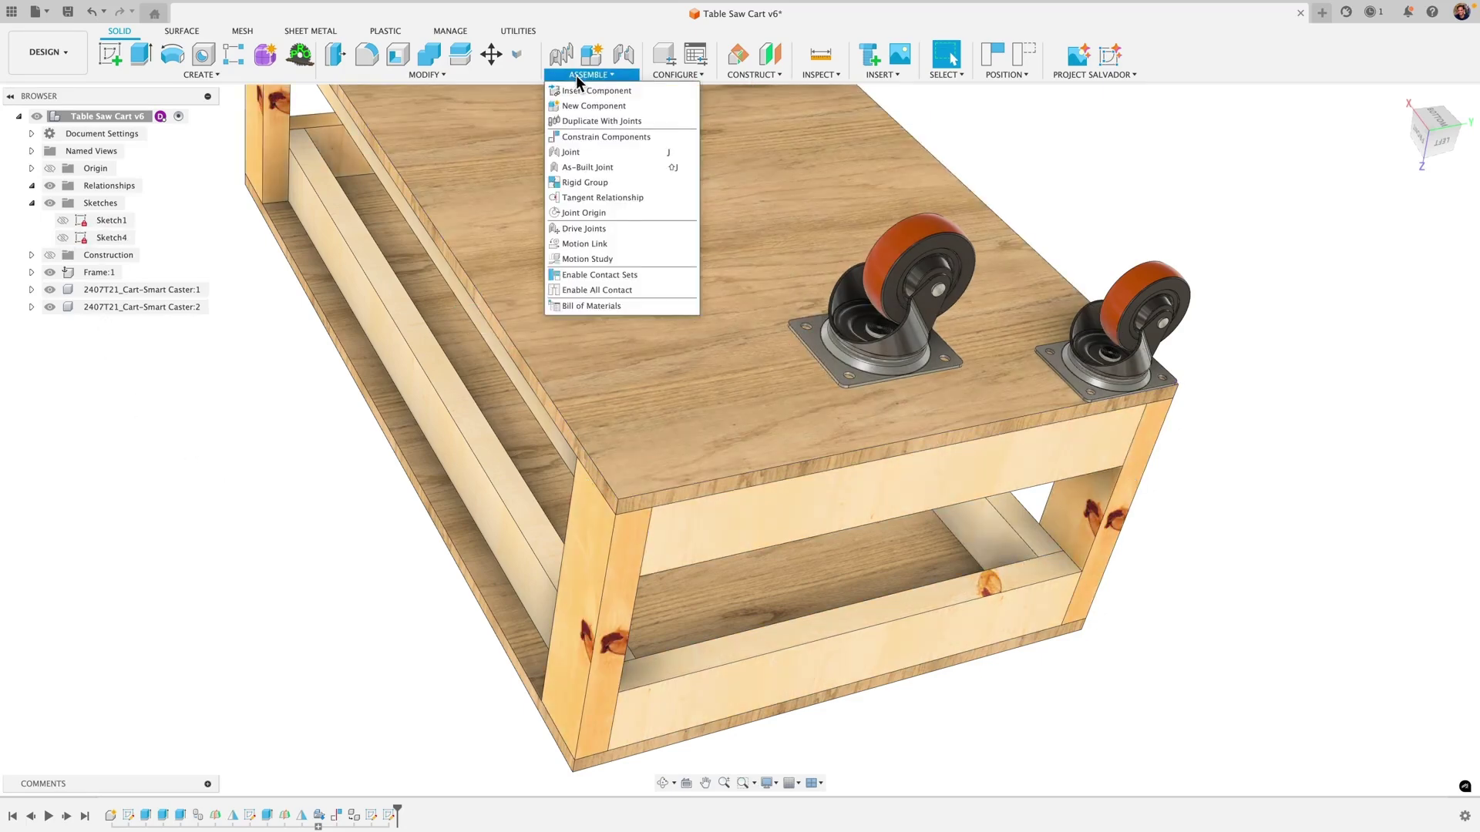
pyautogui.click(591, 137)
pyautogui.scroll(10, 867, 335)
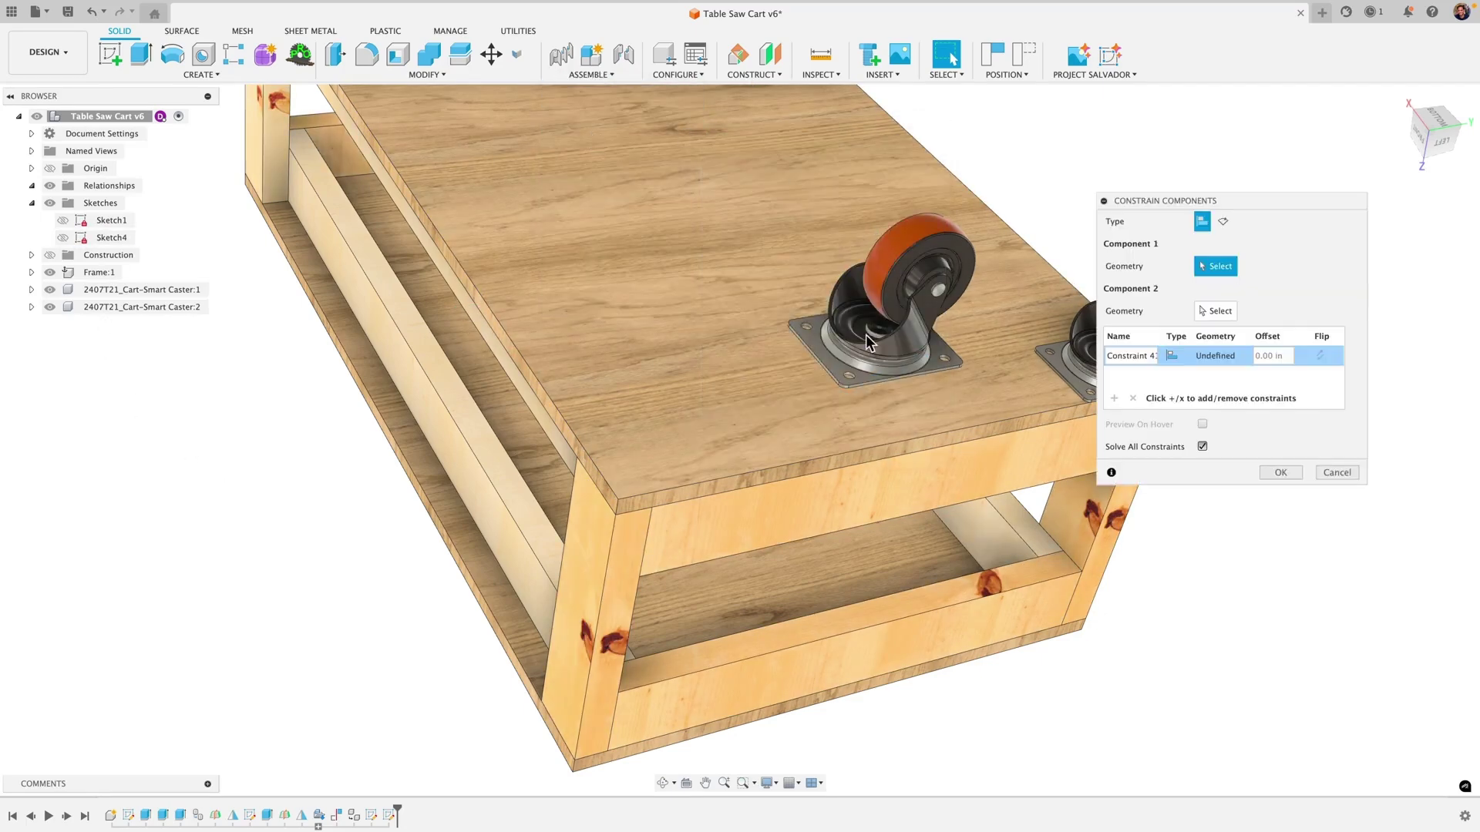
pyautogui.scroll(-3, 709, 407)
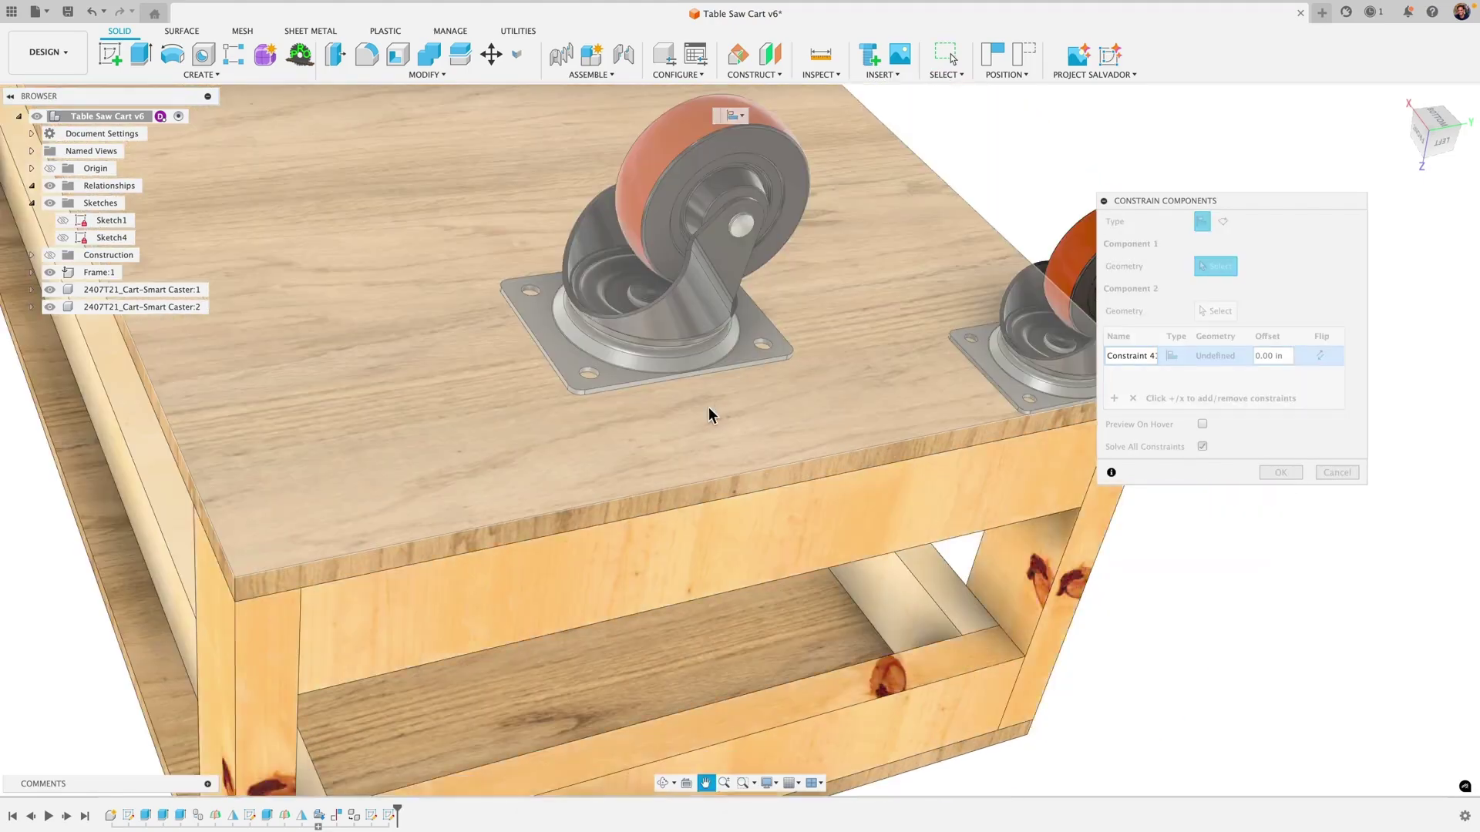
pyautogui.scroll(8, 550, 289)
pyautogui.scroll(-2, 615, 363)
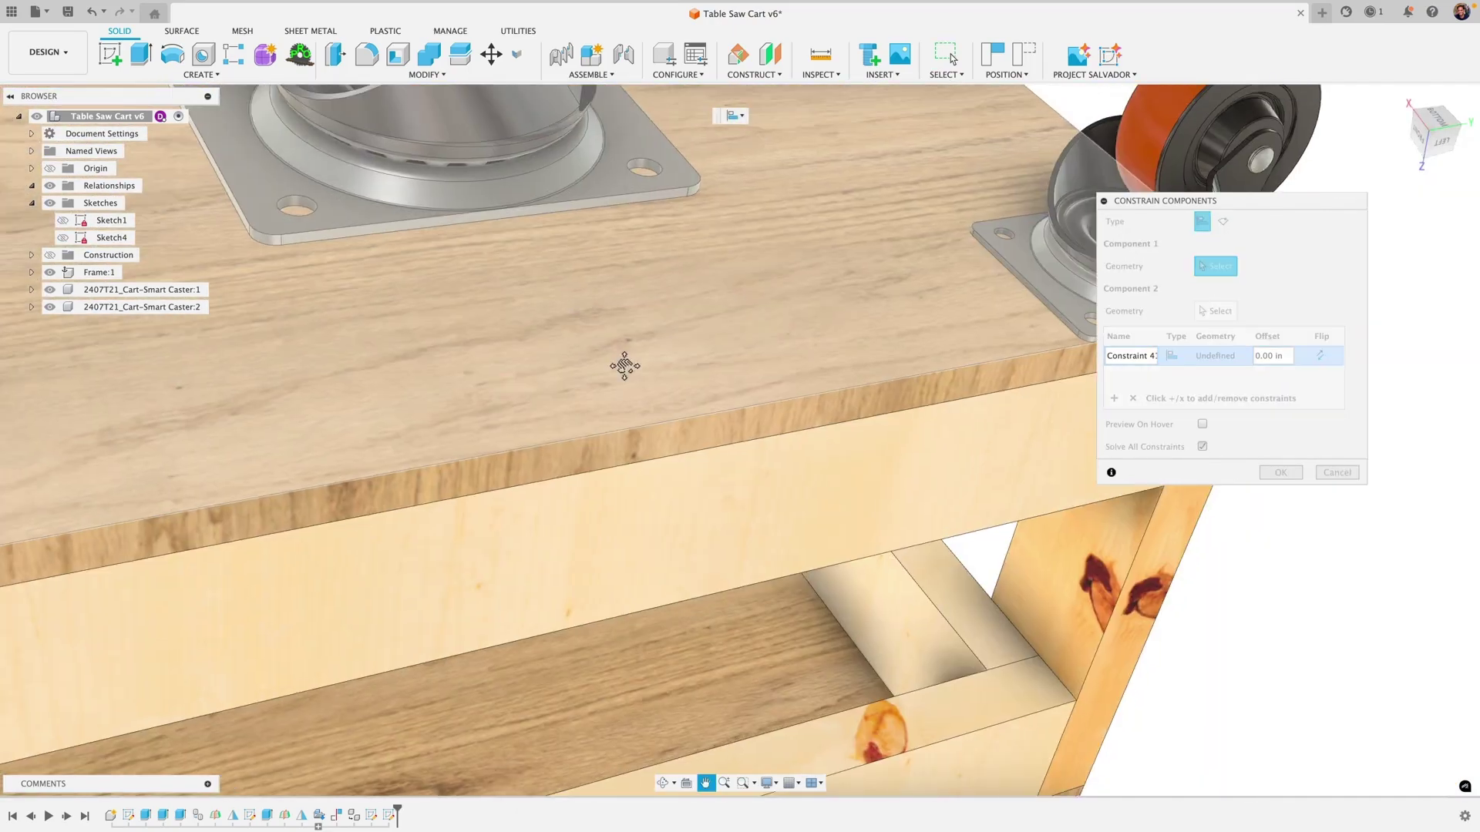
pyautogui.scroll(6, 501, 378)
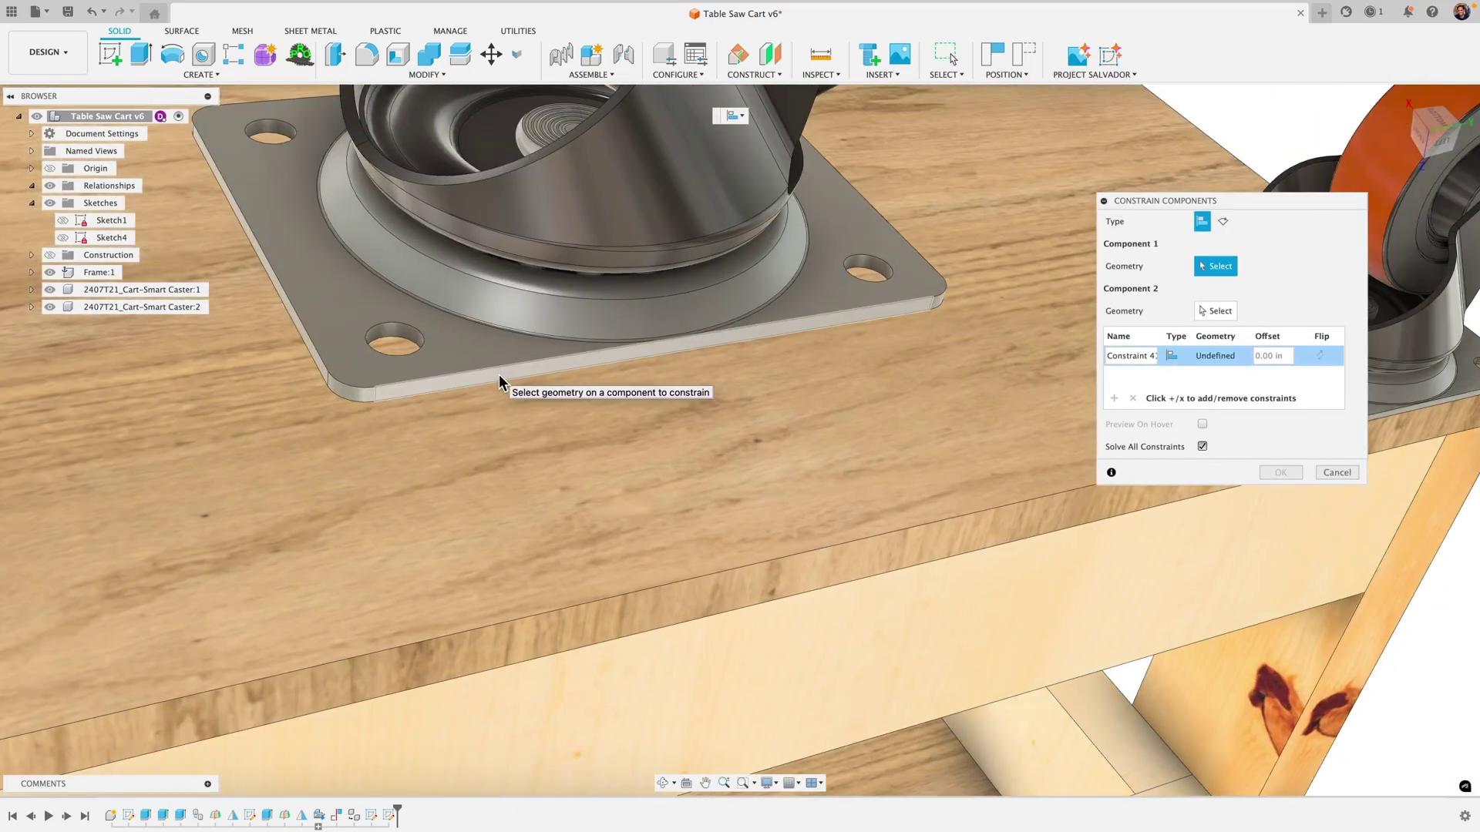
pyautogui.moveTo(501, 374); pyautogui.dragTo(546, 375, button='middle')
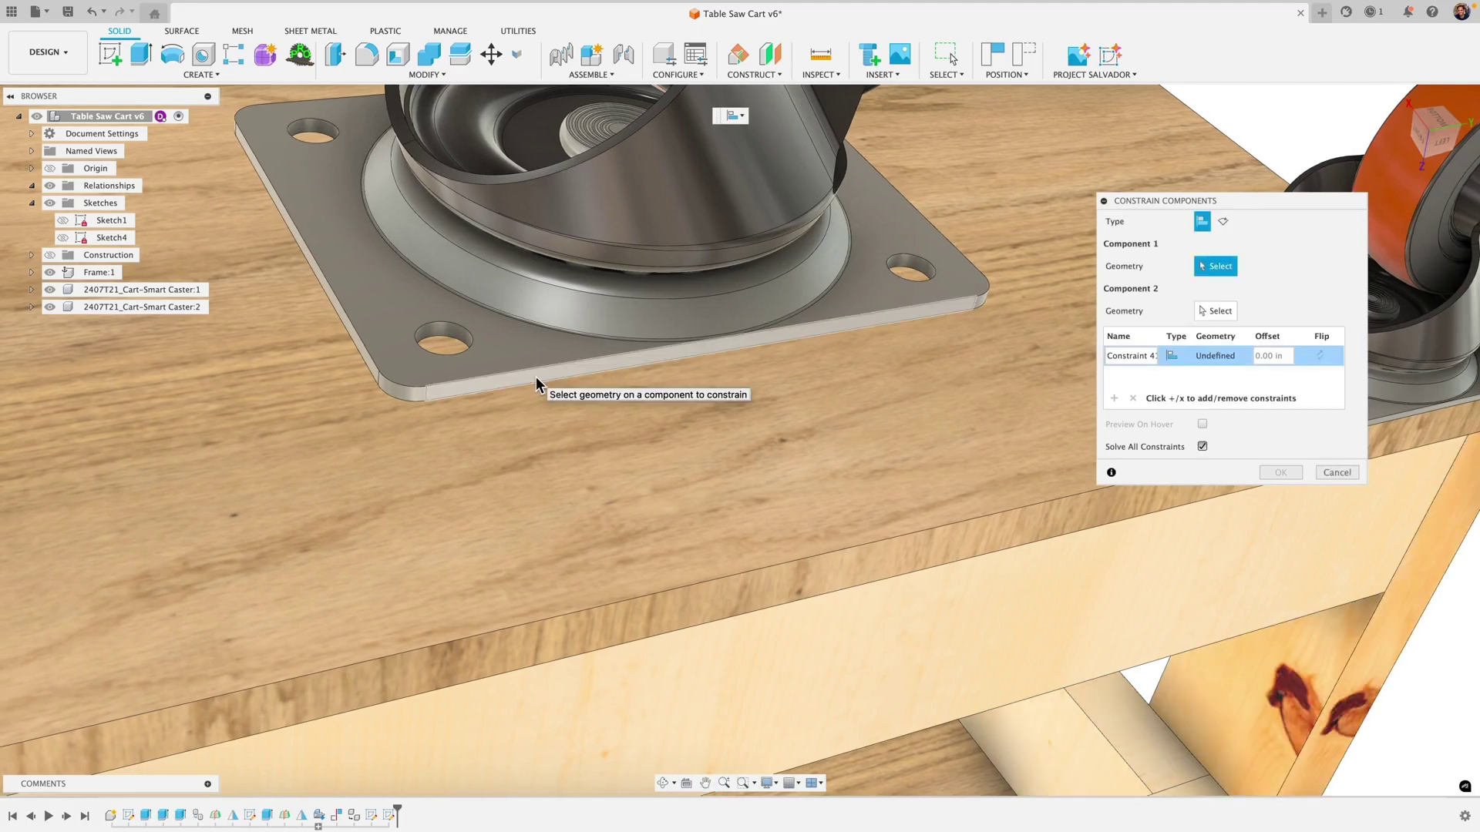
pyautogui.click(546, 375)
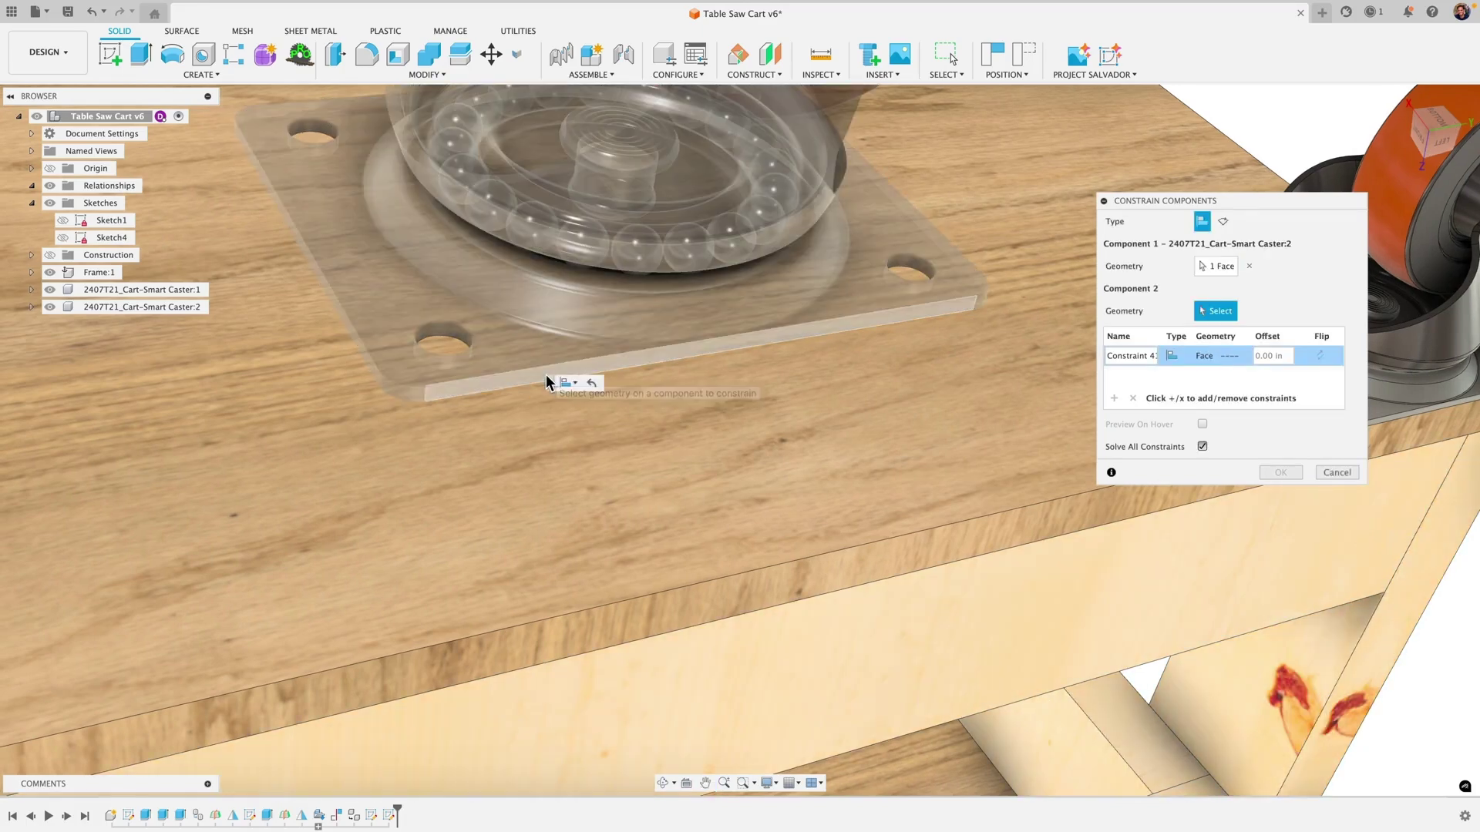
pyautogui.scroll(-10, 546, 373)
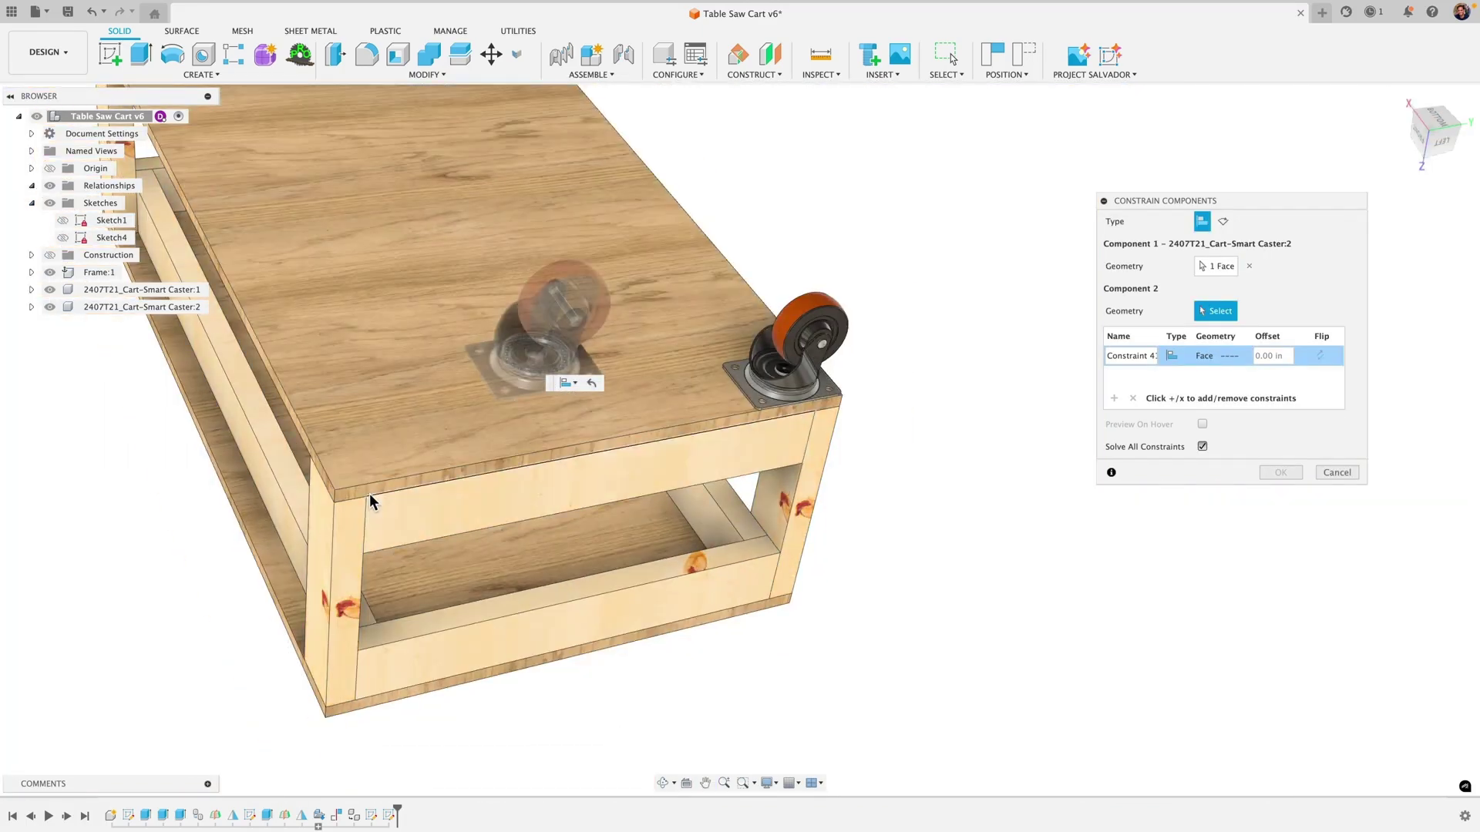
pyautogui.click(362, 490)
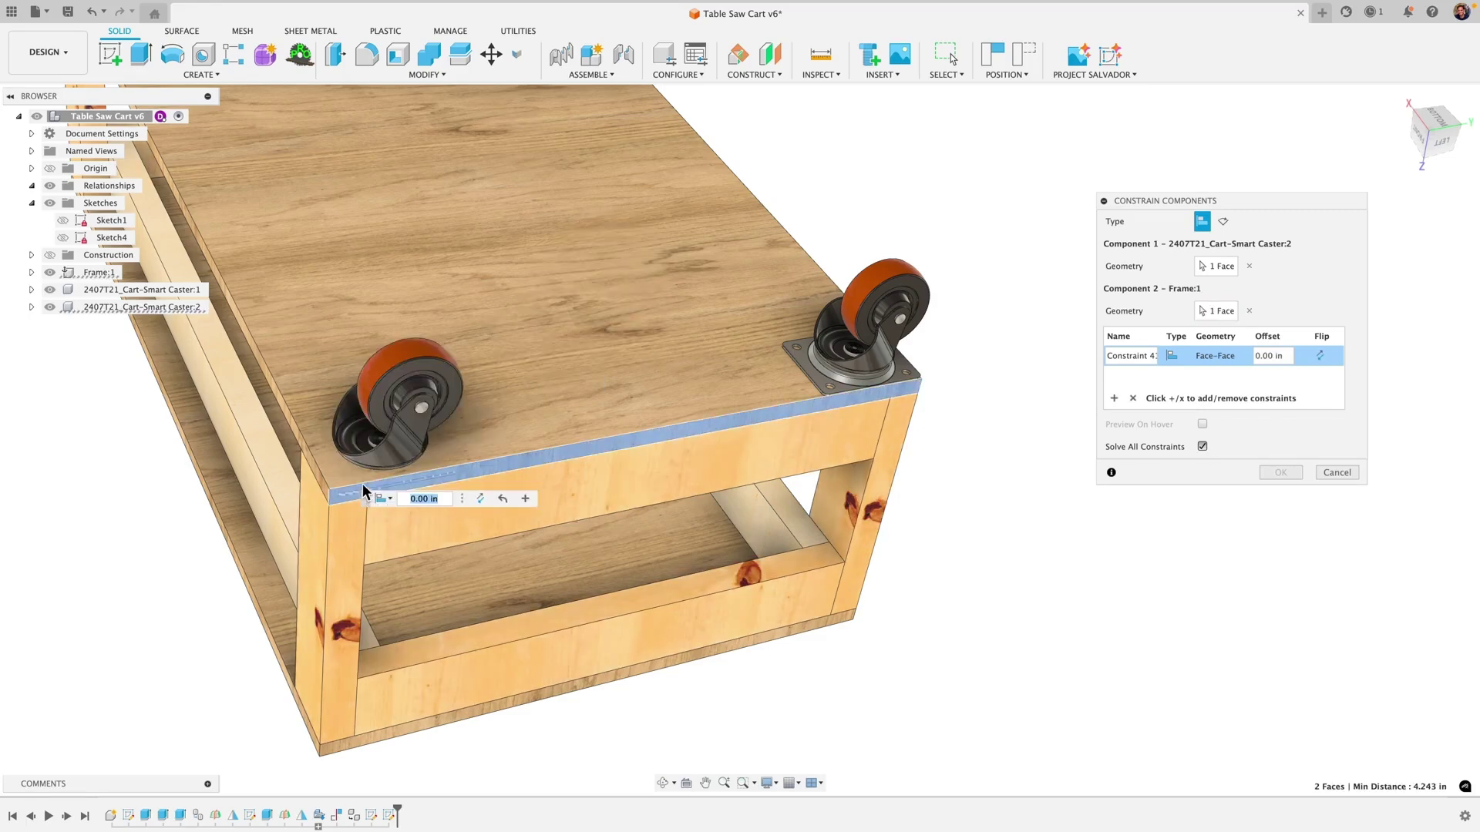
pyautogui.keyDown('shift'); pyautogui.moveTo(362, 490); pyautogui.dragTo(632, 374, button='middle'); pyautogui.keyUp('shift')
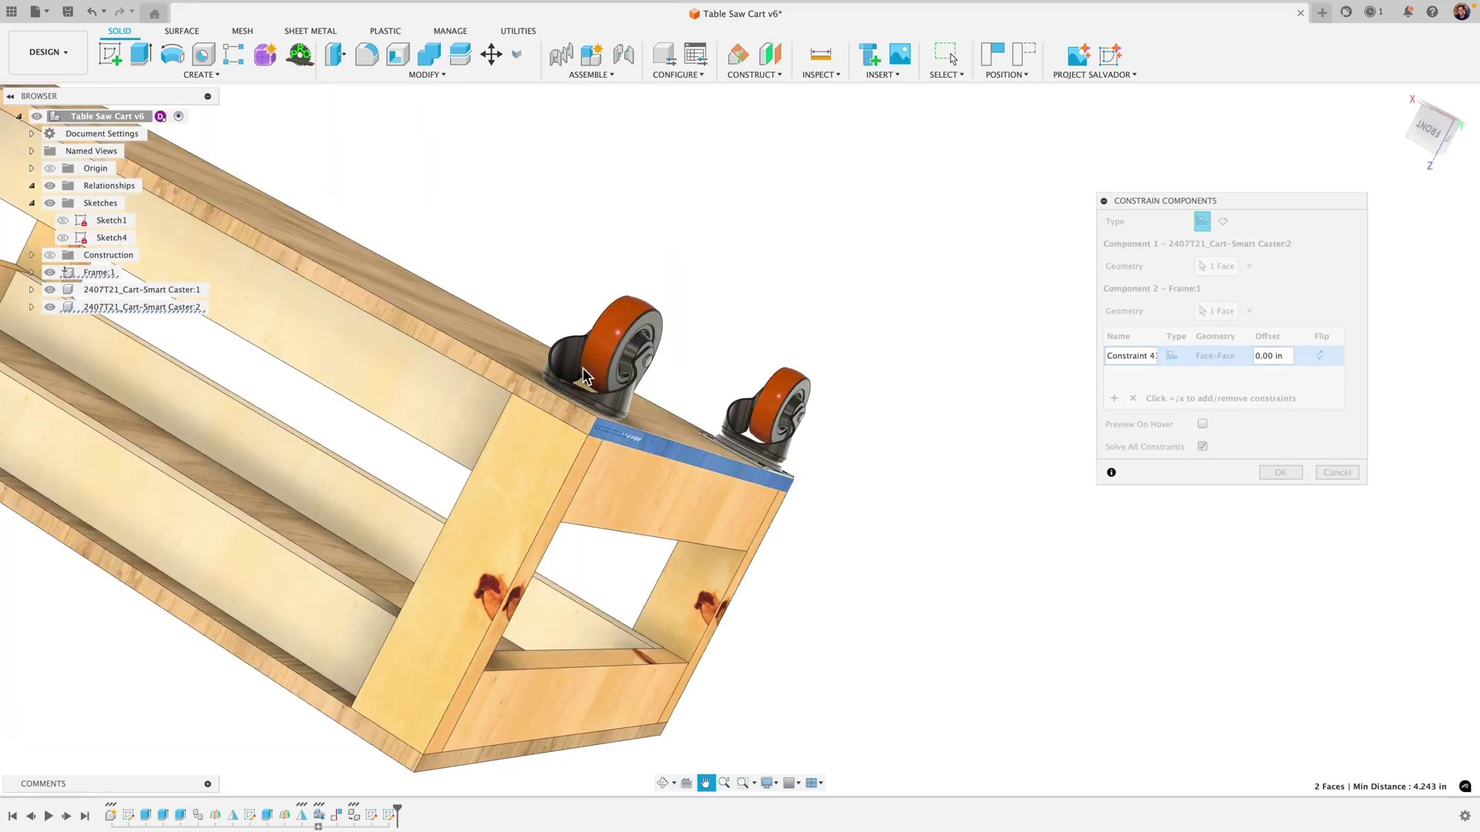
pyautogui.click(1133, 398)
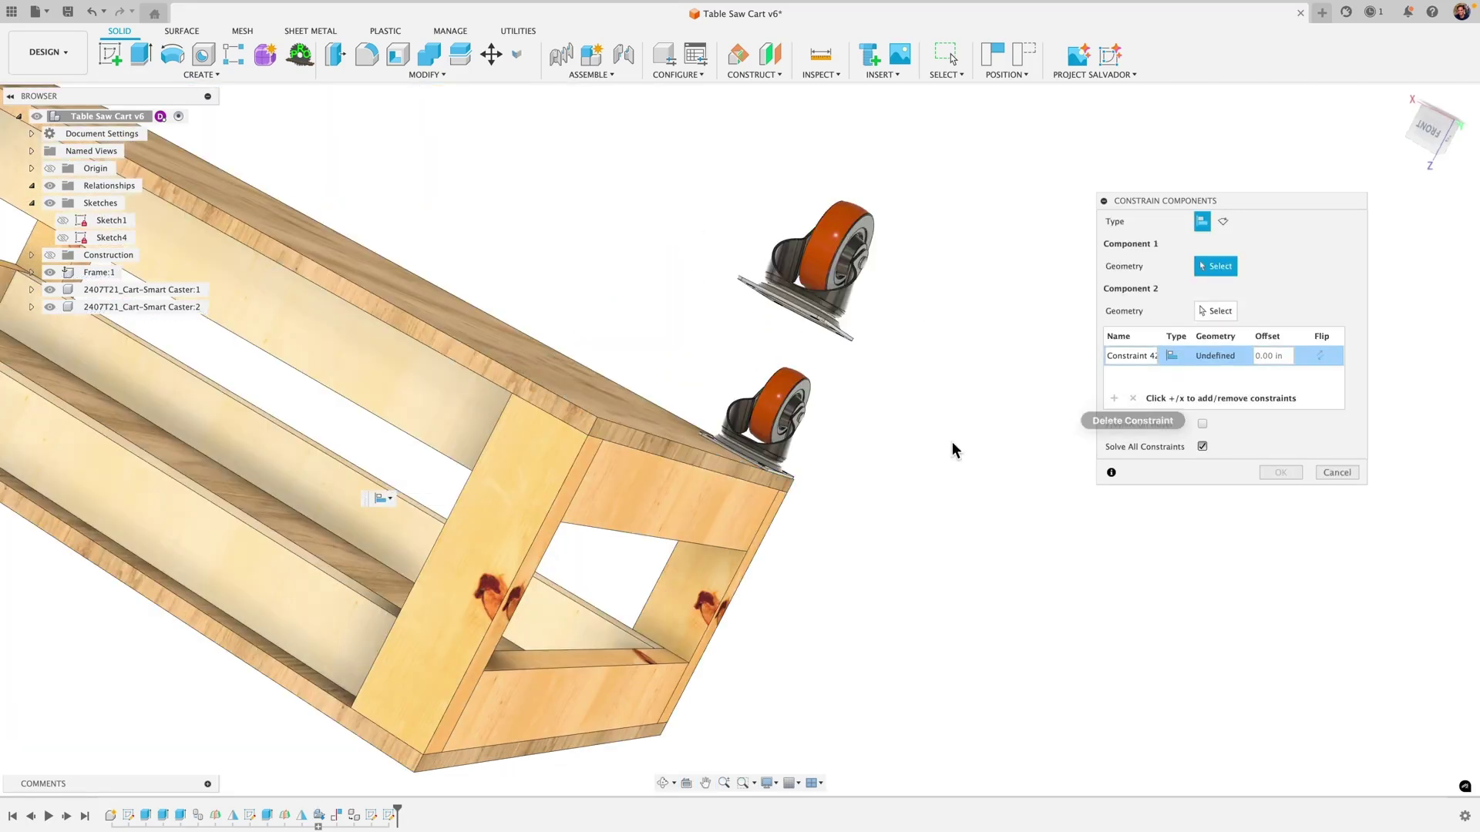
# - Constrain the underside of the second caster's plate flush to the plywood panel's outer face with a 0.00 in offset
pyautogui.scroll(10, 795, 320)
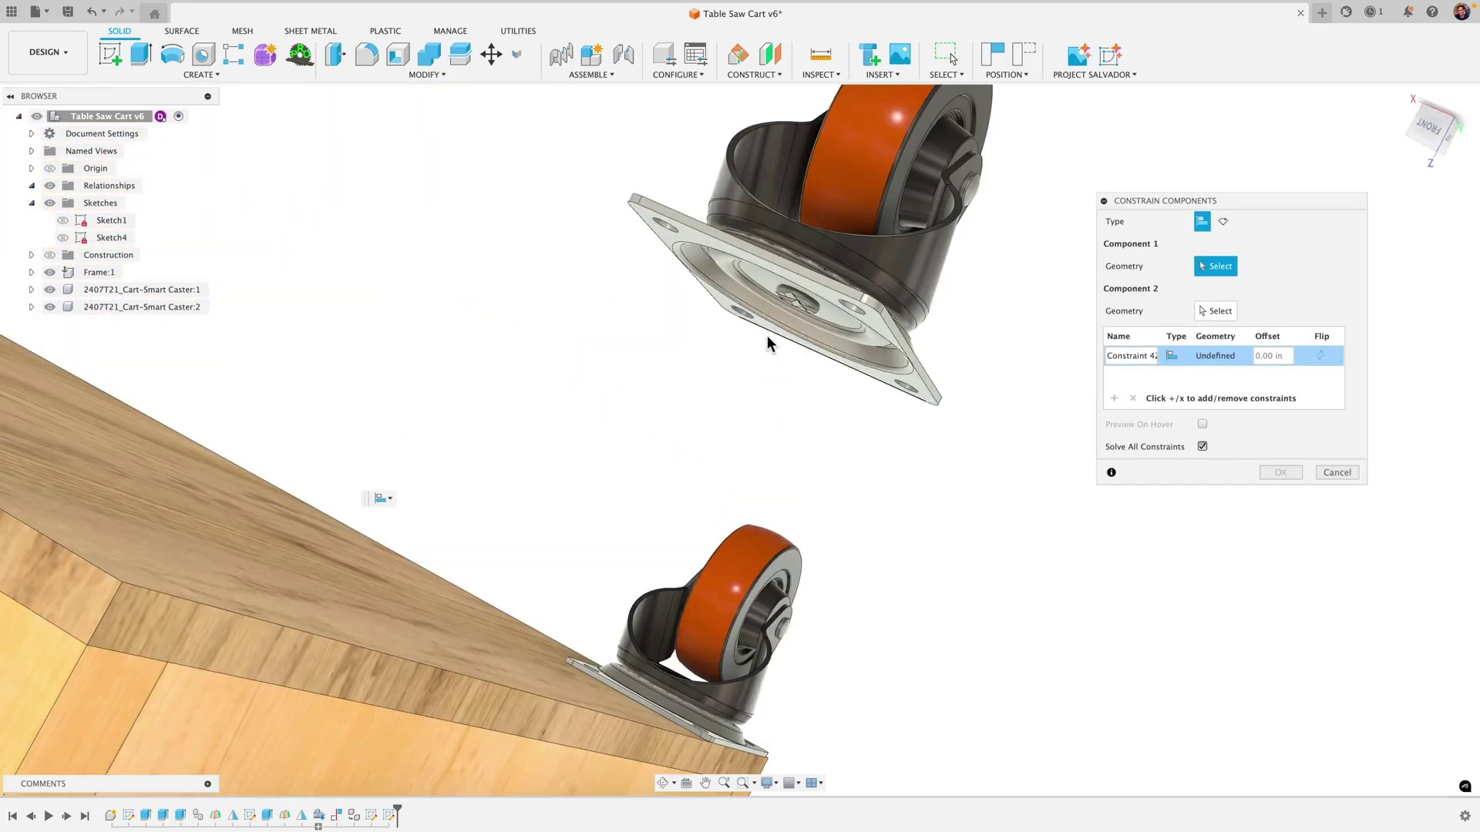
pyautogui.scroll(-5, 740, 281)
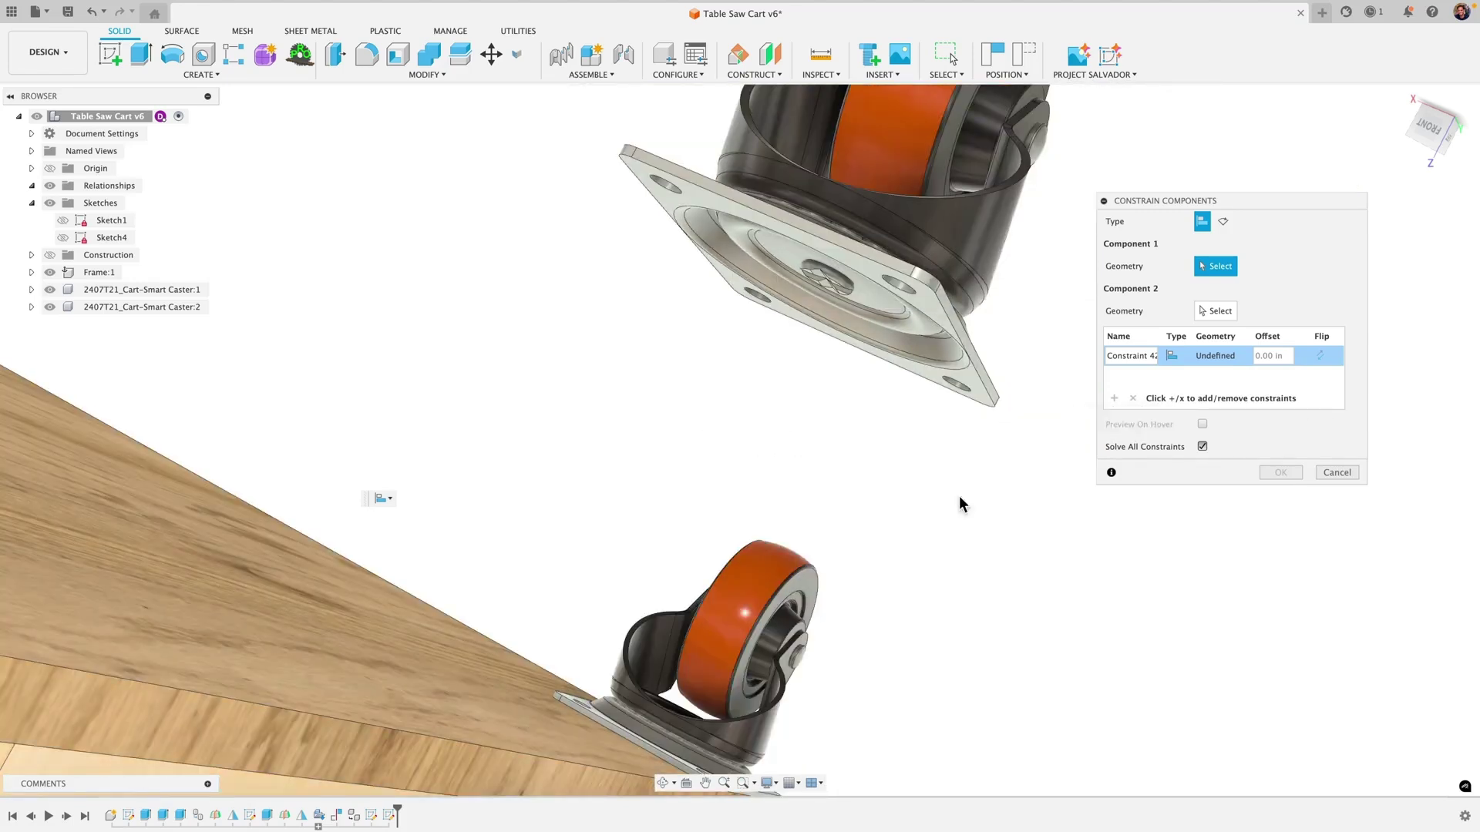
pyautogui.scroll(2, 677, 196)
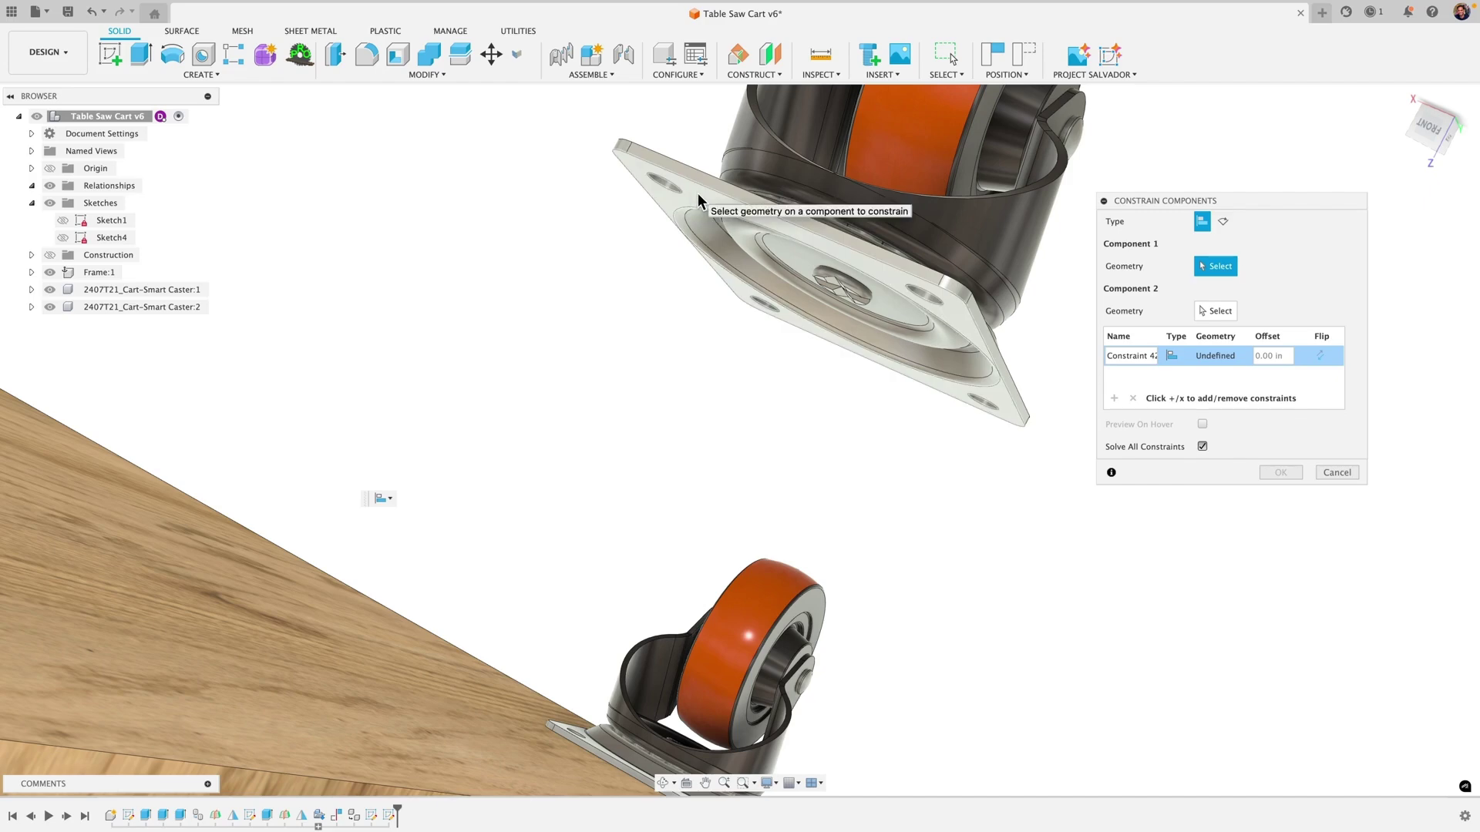
pyautogui.click(697, 193)
pyautogui.scroll(-3, 593, 354)
pyautogui.keyDown('shift'); pyautogui.moveTo(588, 373); pyautogui.dragTo(483, 426, button='middle'); pyautogui.keyUp('shift')
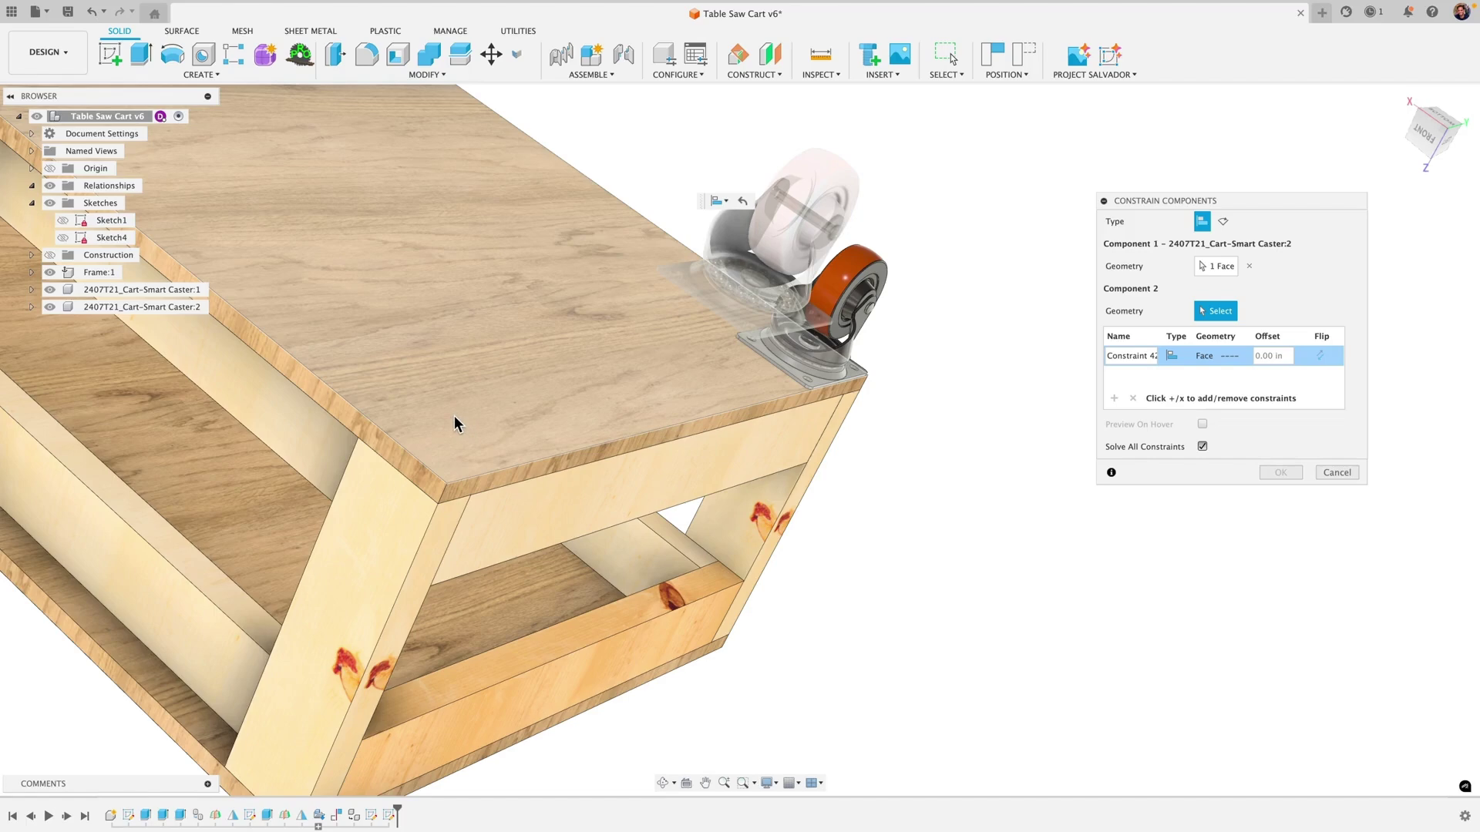
pyautogui.click(456, 420)
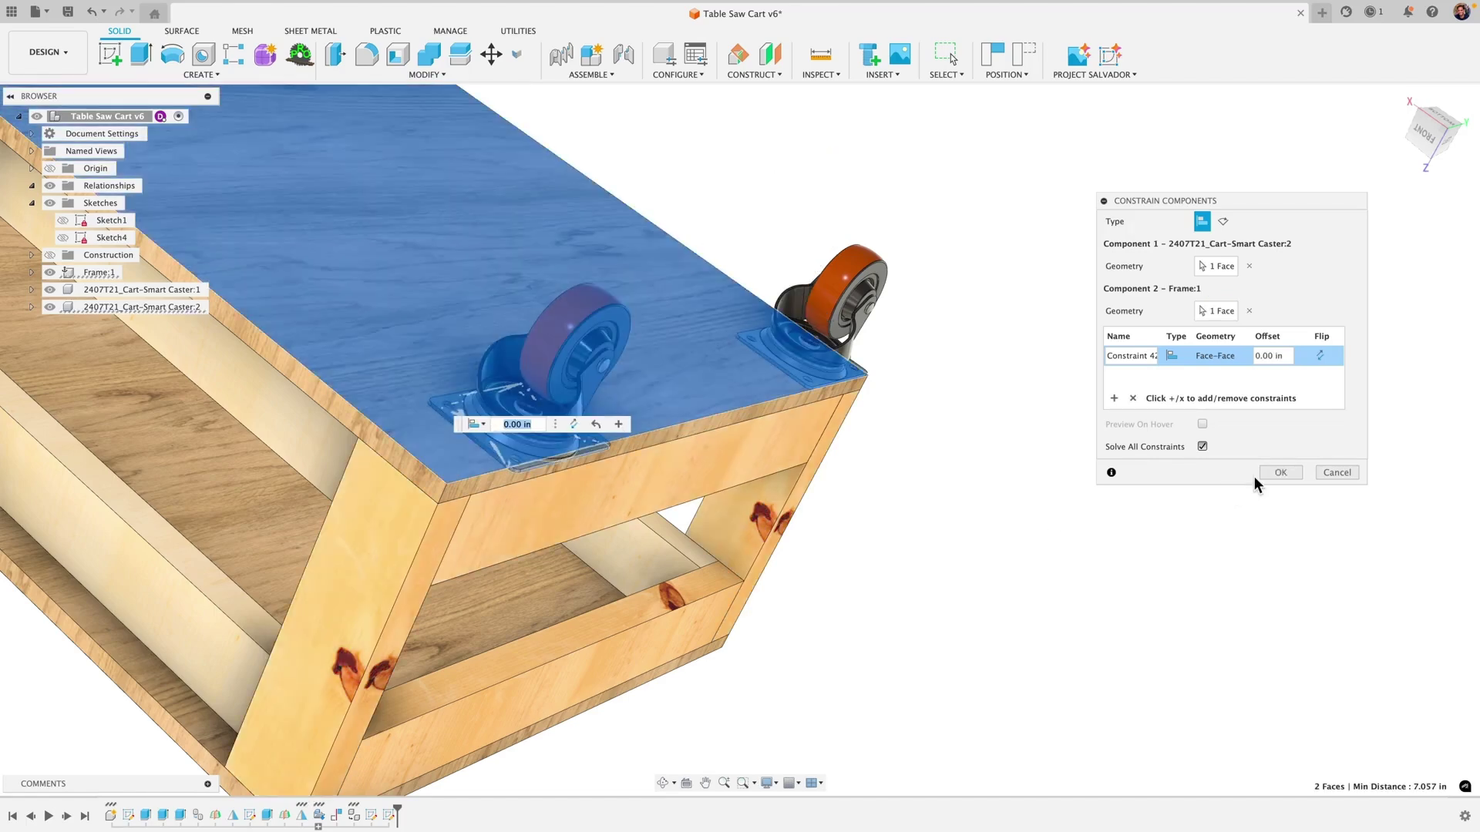
pyautogui.click(1275, 474)
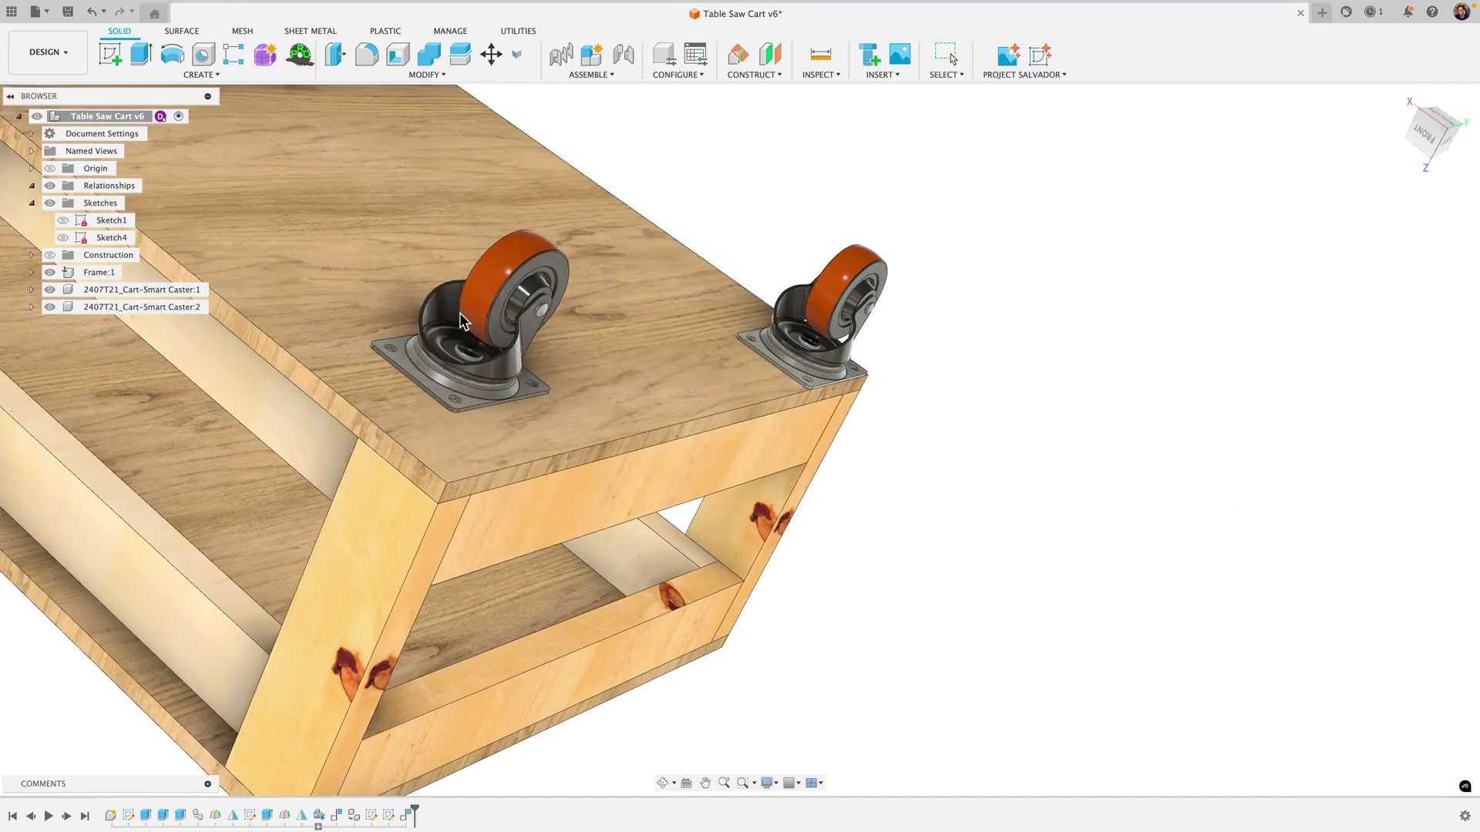
# - Slide the second caster across the plywood panel to test its remaining freedom of movement, including in the left view
pyautogui.moveTo(496, 313); pyautogui.dragTo(421, 322)
pyautogui.click(1445, 134)
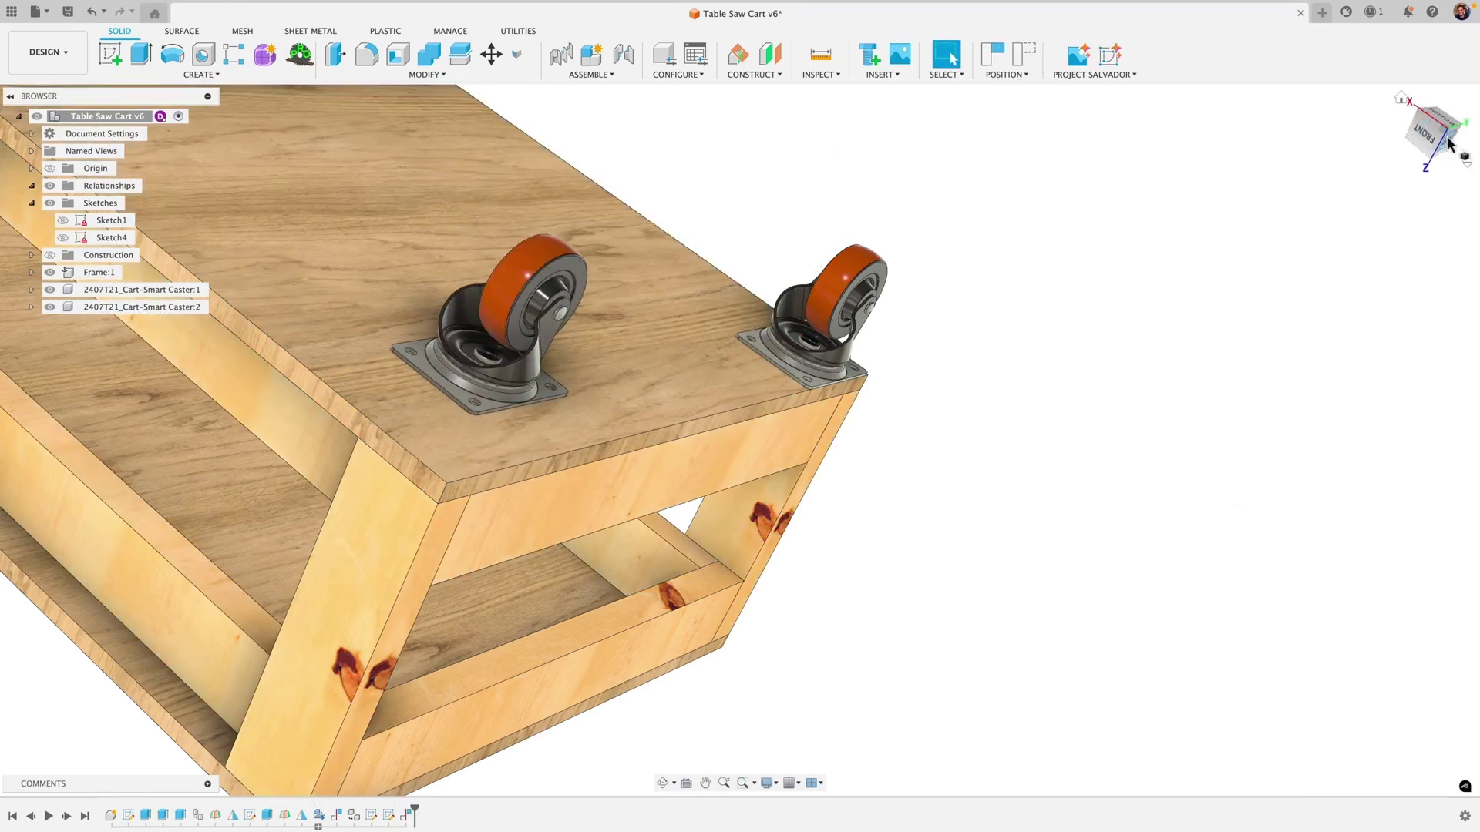
pyautogui.moveTo(565, 400); pyautogui.dragTo(962, 532, button='middle')
pyautogui.moveTo(1323, 744); pyautogui.dragTo(934, 649, button='middle')
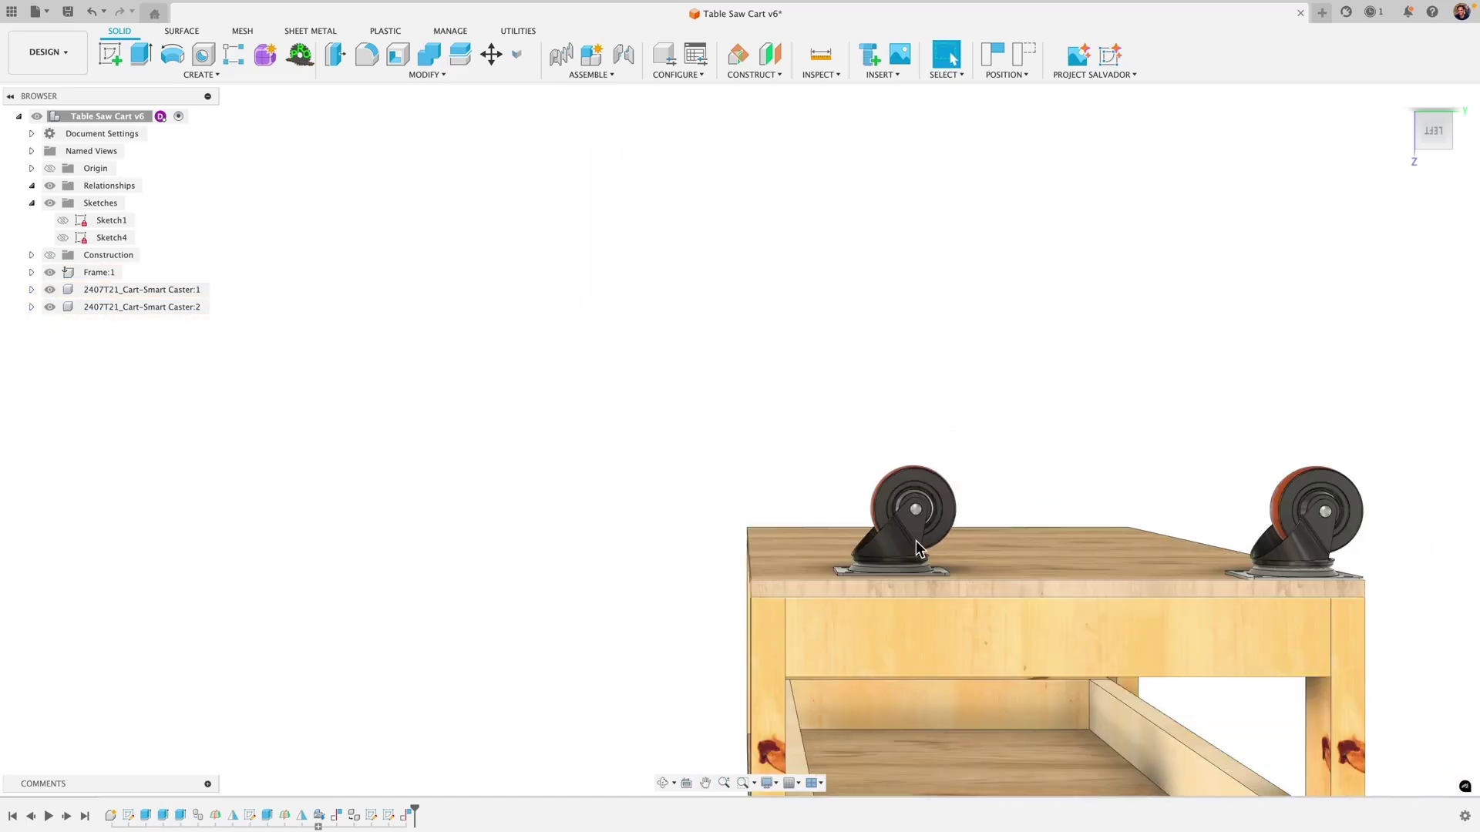
pyautogui.moveTo(916, 540); pyautogui.dragTo(875, 539)
pyautogui.keyDown('shift'); pyautogui.moveTo(722, 561); pyautogui.dragTo(634, 552, button='middle'); pyautogui.keyUp('shift')
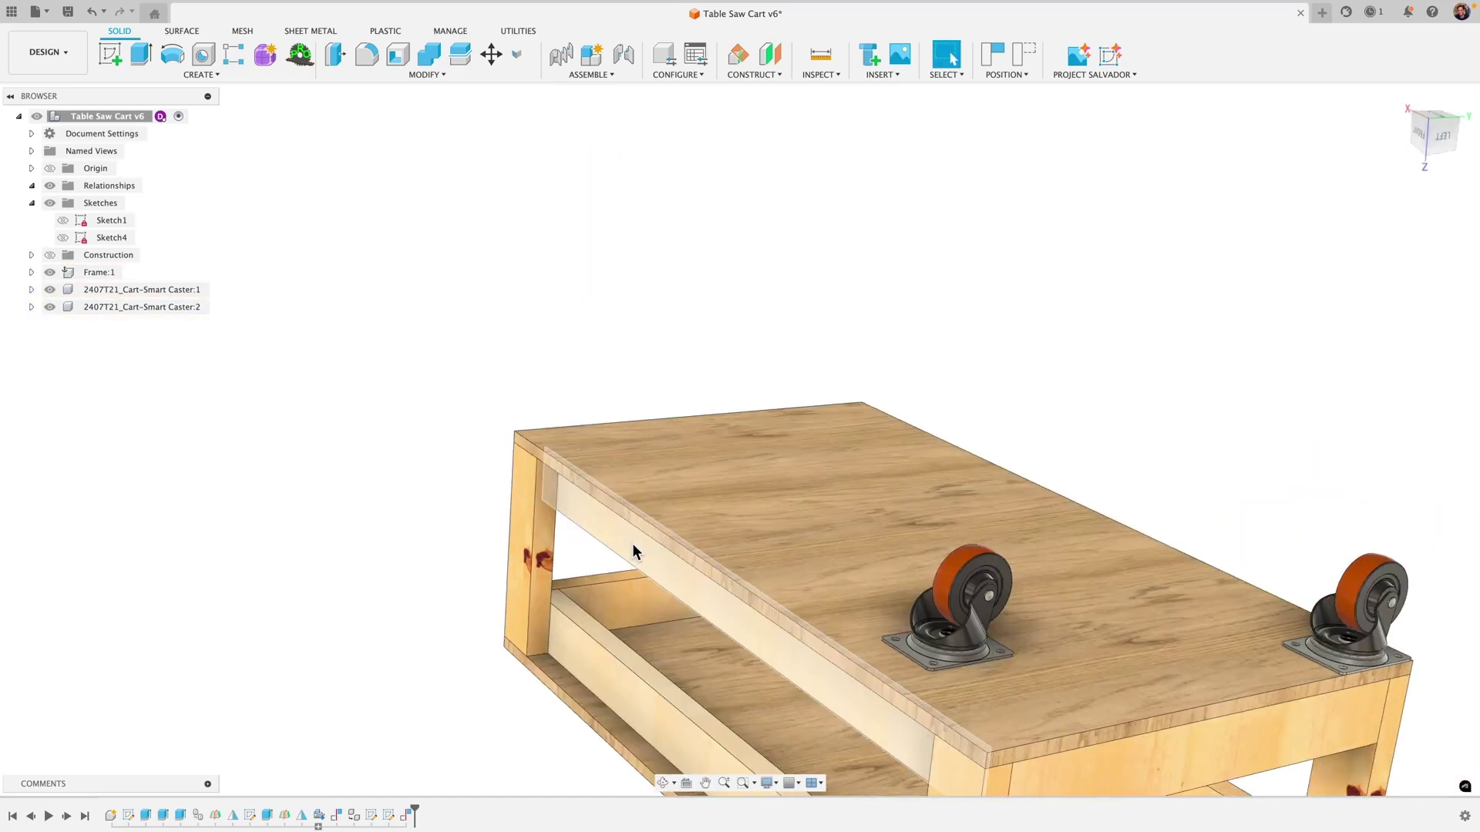
# - Edit the second caster's constraint and add a face-to-face constraint aligning its plate edge with the plywood's short end face at 0.00 in offset
pyautogui.doubleClick(407, 818)
pyautogui.moveTo(1137, 669); pyautogui.dragTo(800, 502, button='middle')
pyautogui.moveTo(1372, 623); pyautogui.dragTo(1038, 421, button='middle')
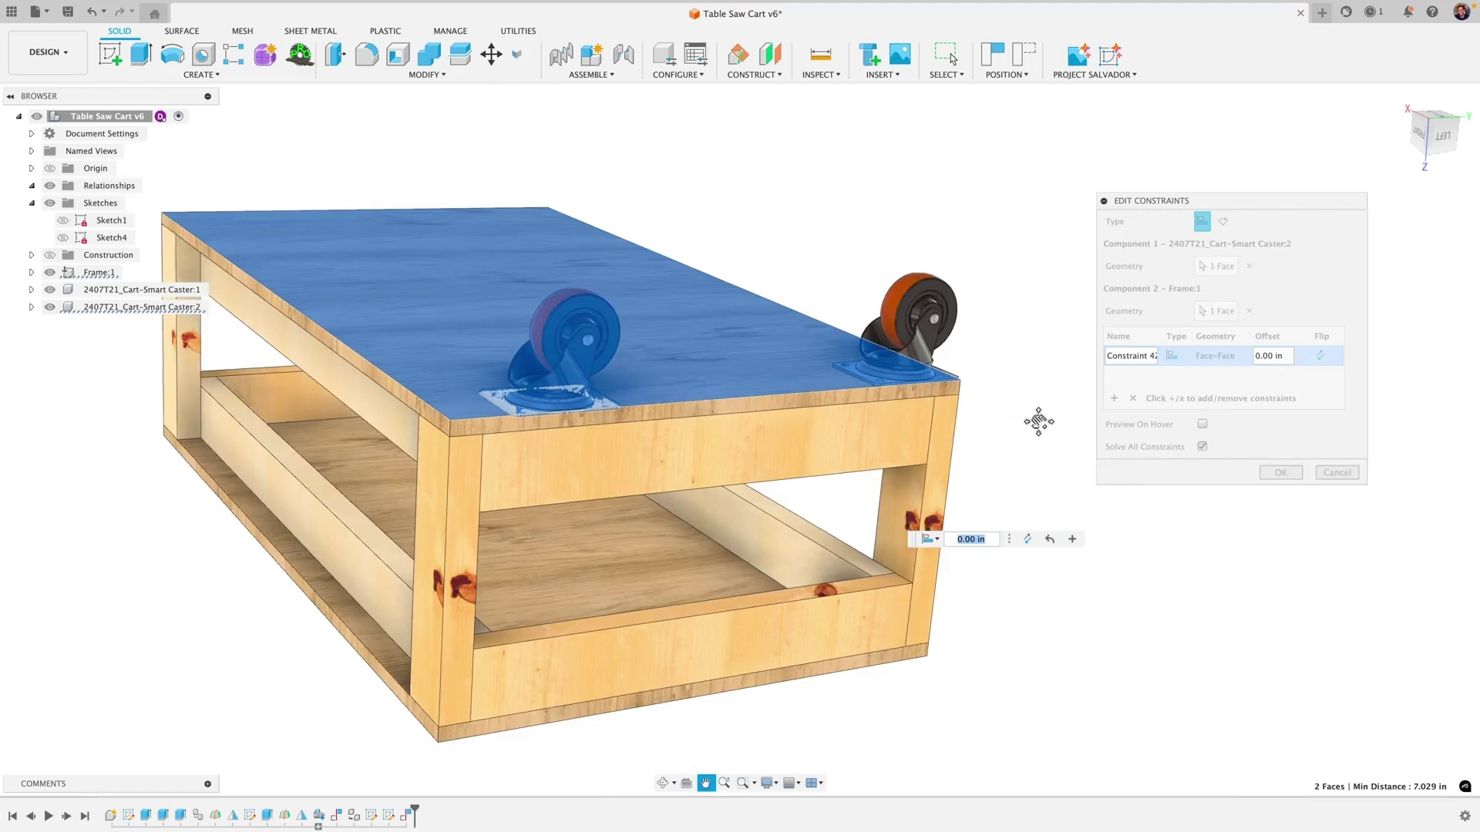
pyautogui.click(1112, 399)
pyautogui.scroll(5, 463, 370)
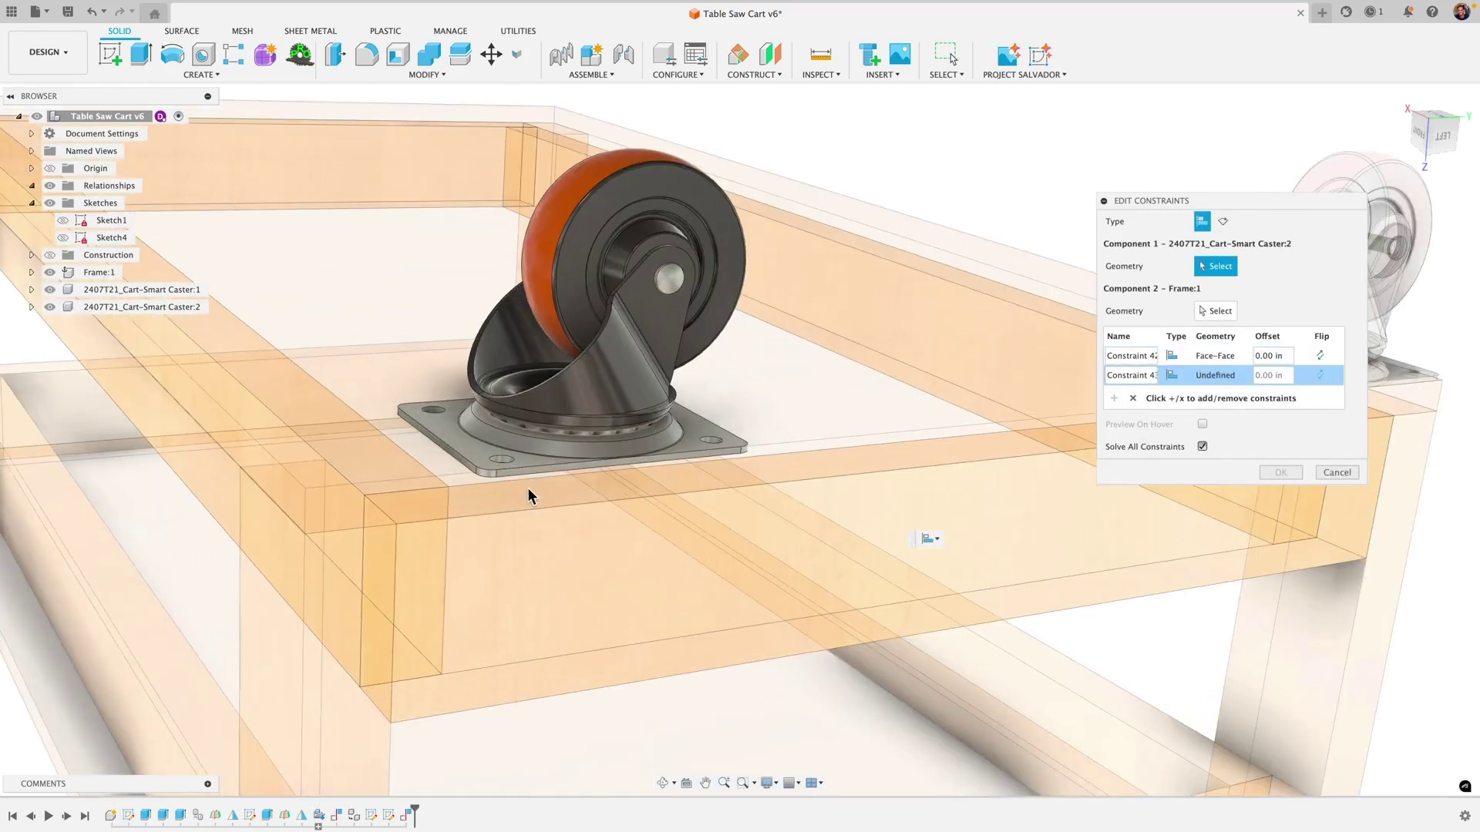
pyautogui.scroll(5, 532, 482)
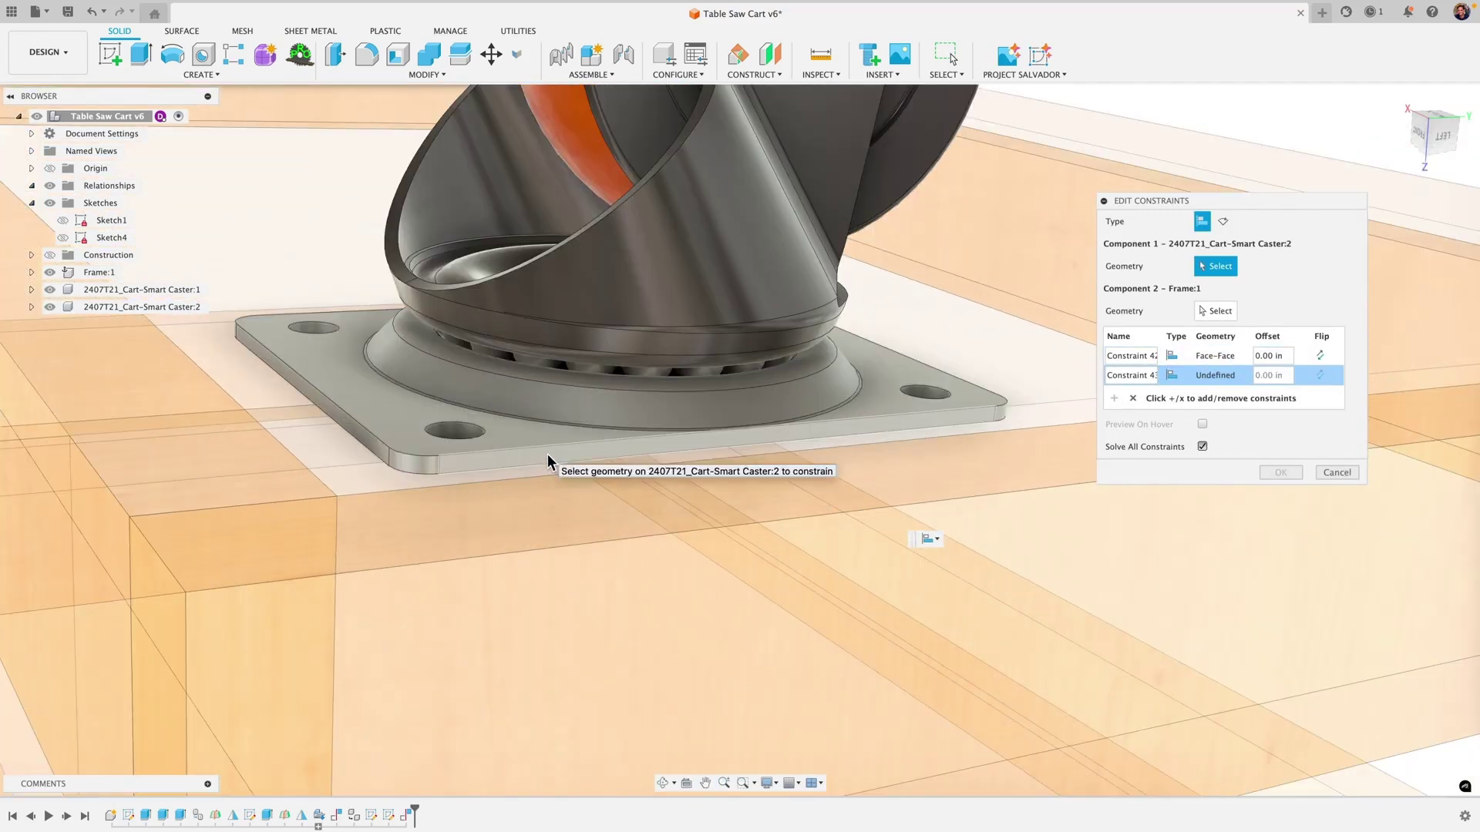
pyautogui.click(547, 456)
pyautogui.click(522, 515)
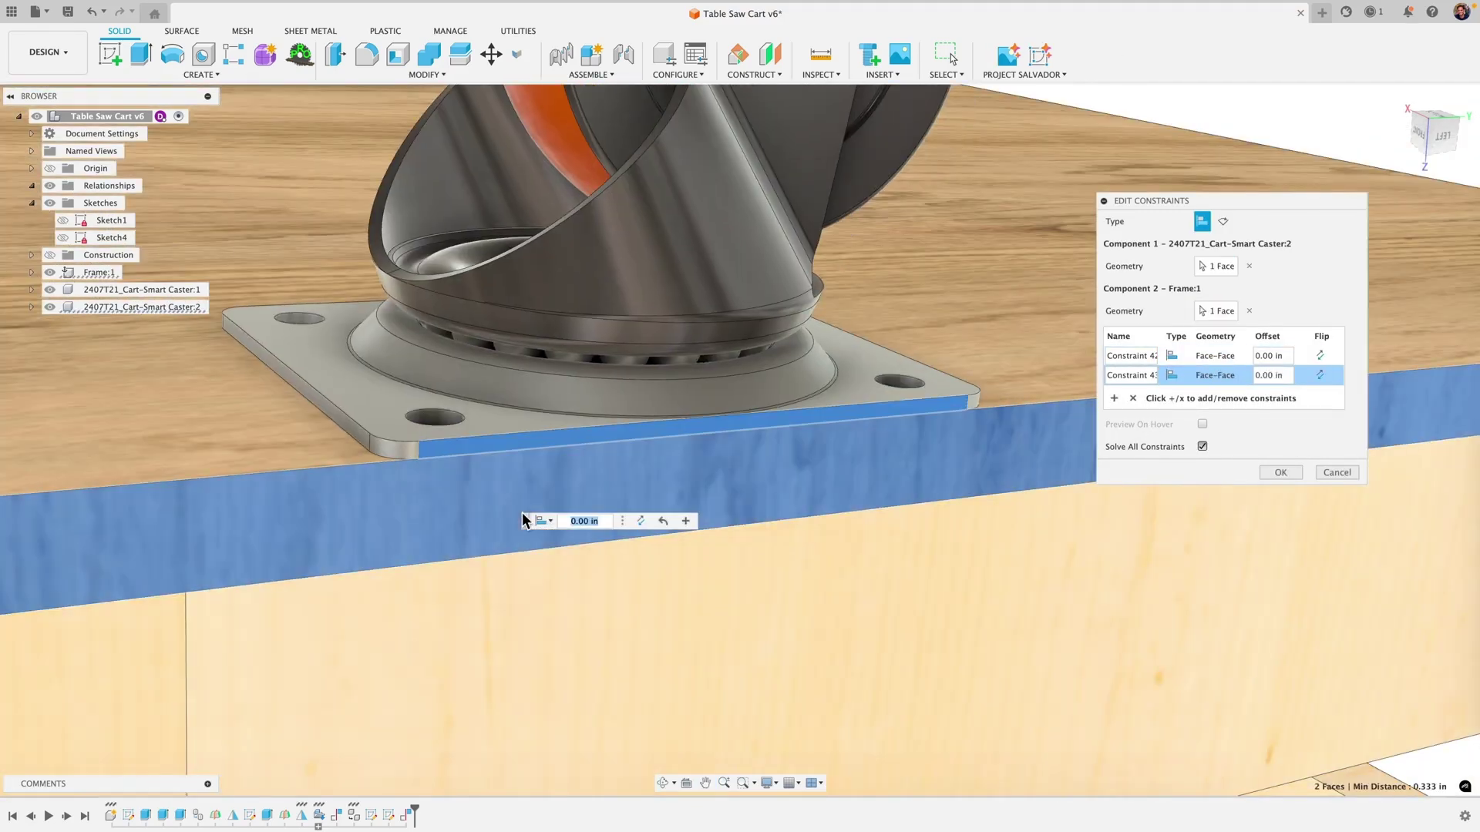
# - Add a third face-to-face constraint aligning the caster plate's adjacent edge with the plywood's long side face at 0.00 in offset
pyautogui.click(1114, 399)
pyautogui.scroll(-5, 838, 554)
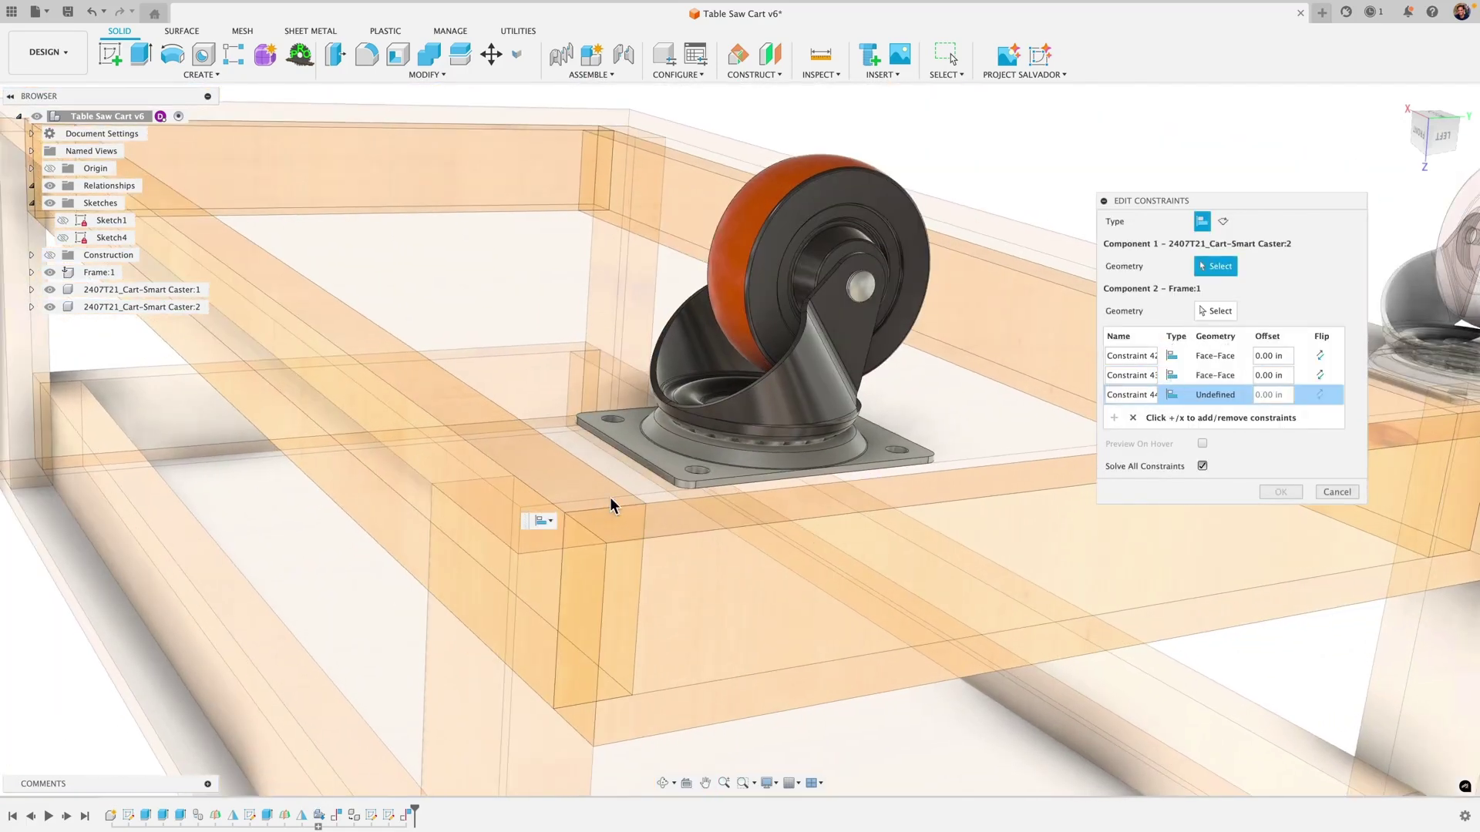
pyautogui.scroll(3, 611, 506)
pyautogui.click(663, 462)
pyautogui.scroll(5, 663, 463)
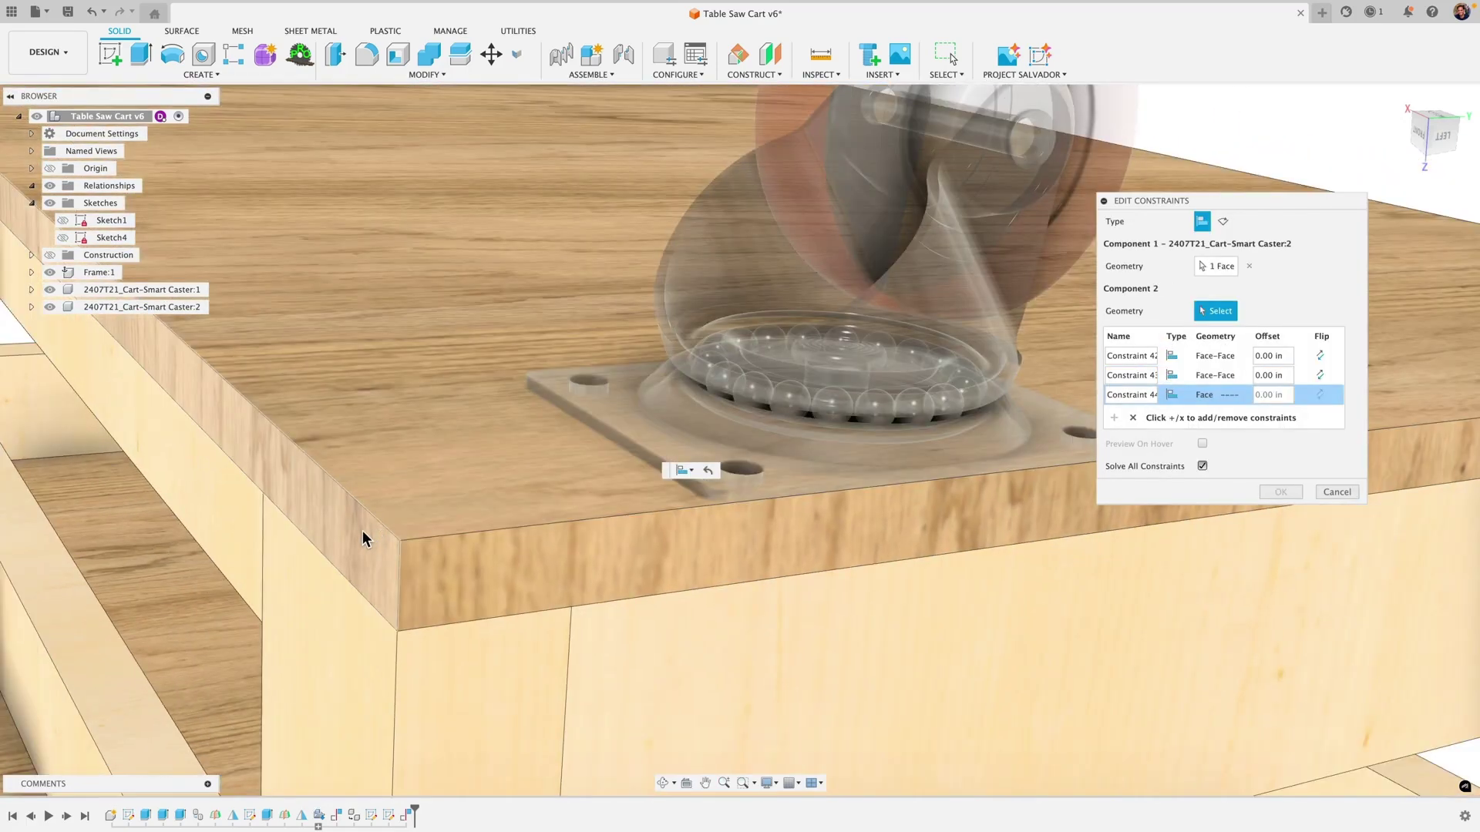
pyautogui.click(364, 538)
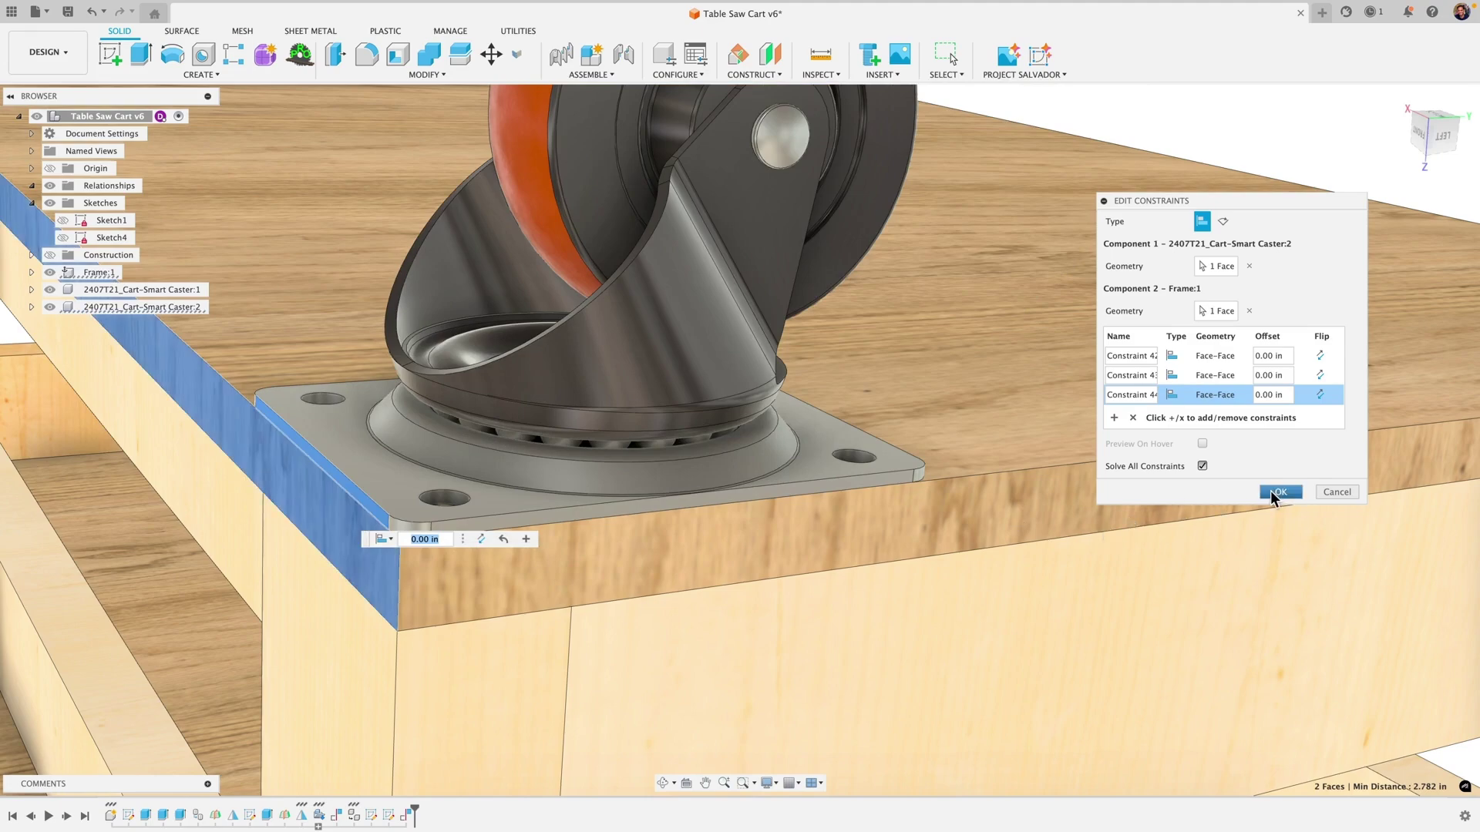
pyautogui.click(1277, 492)
# - Open the parameters and set the user parameter length to 30 in
pyautogui.scroll(-8, 1222, 516)
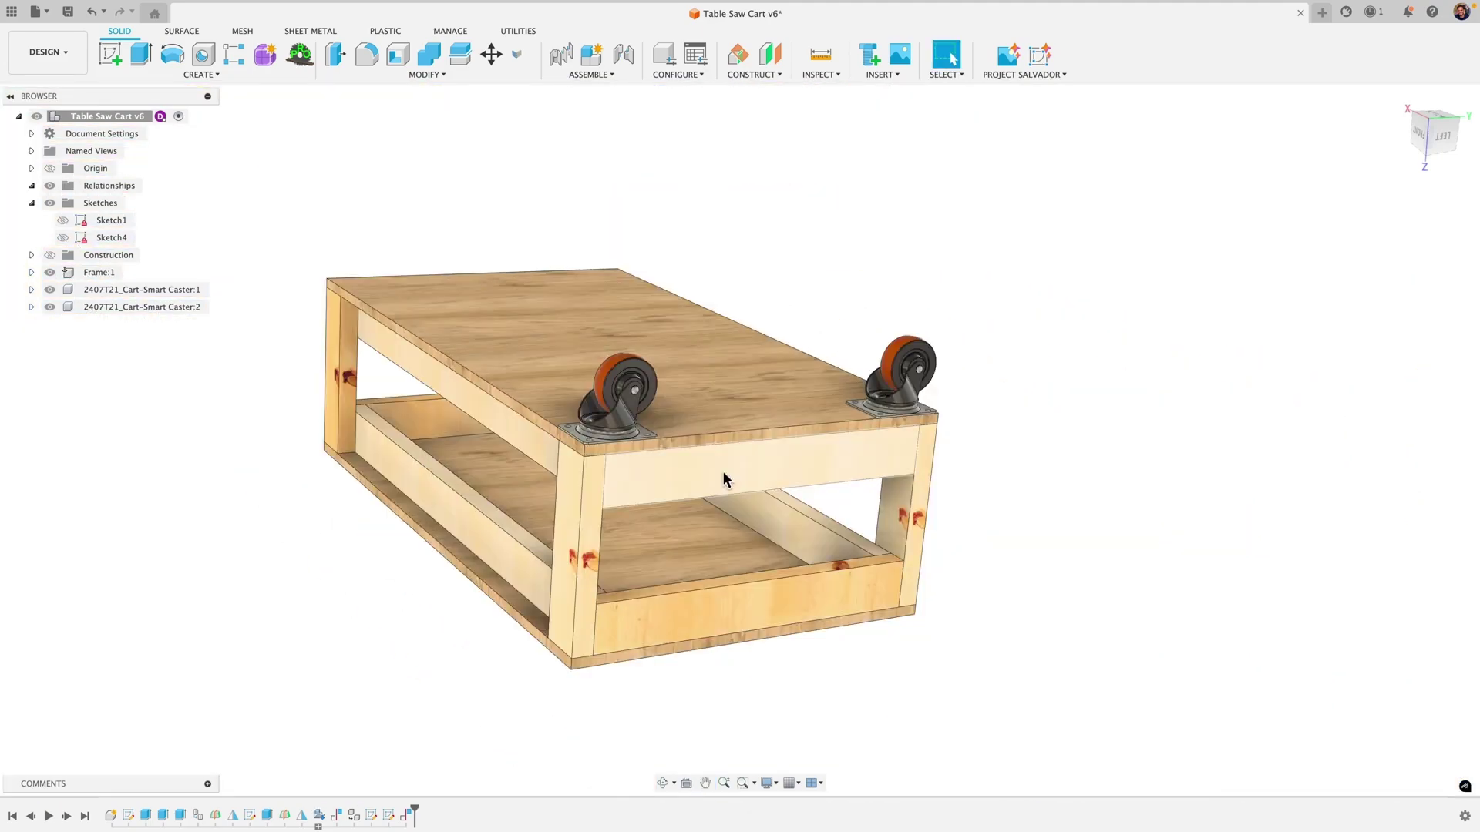
pyautogui.keyDown('shift'); pyautogui.moveTo(757, 484); pyautogui.dragTo(1118, 456, button='middle'); pyautogui.keyUp('shift')
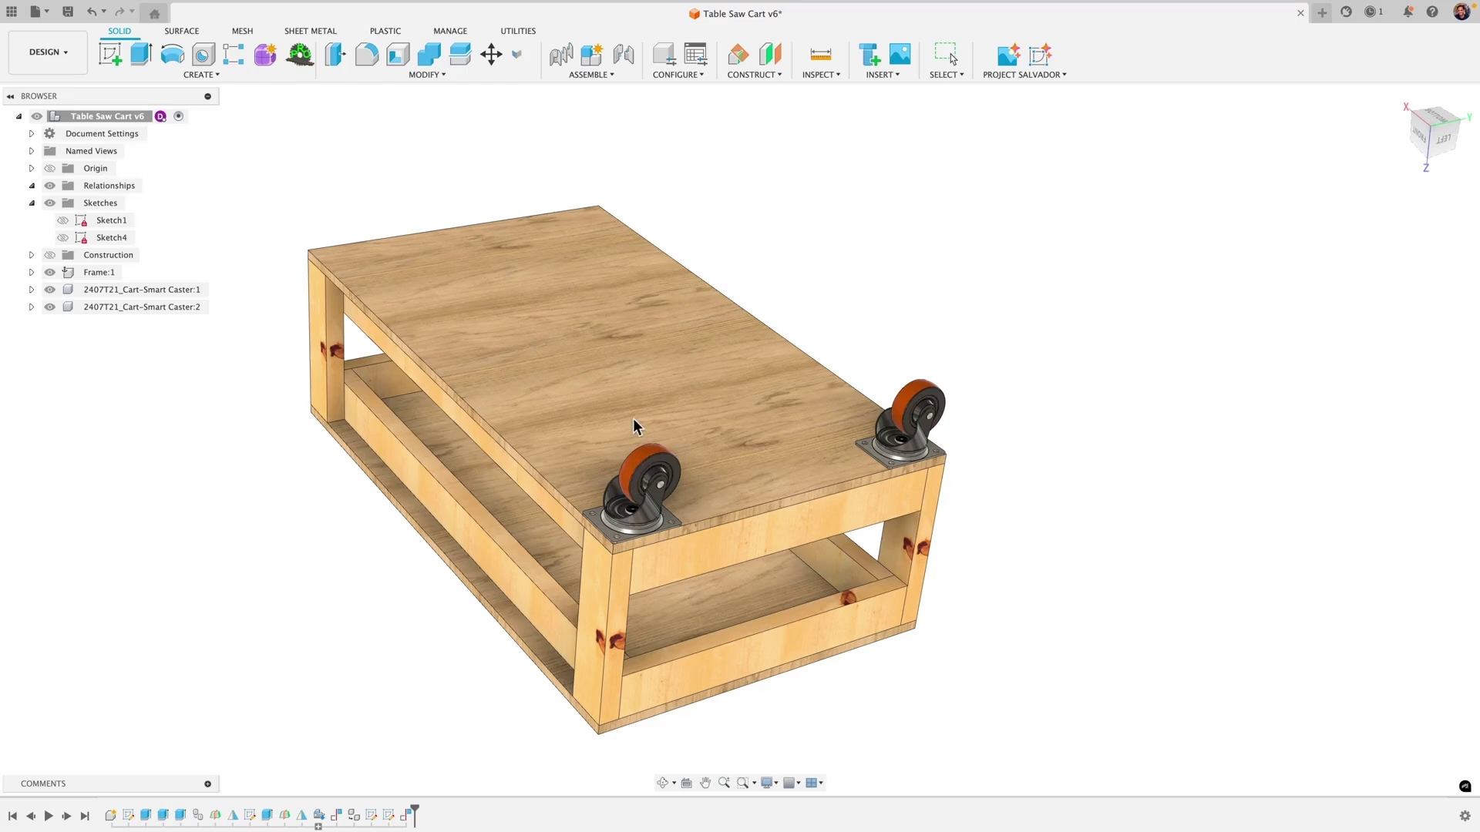
pyautogui.hotkey('shift', 'p')
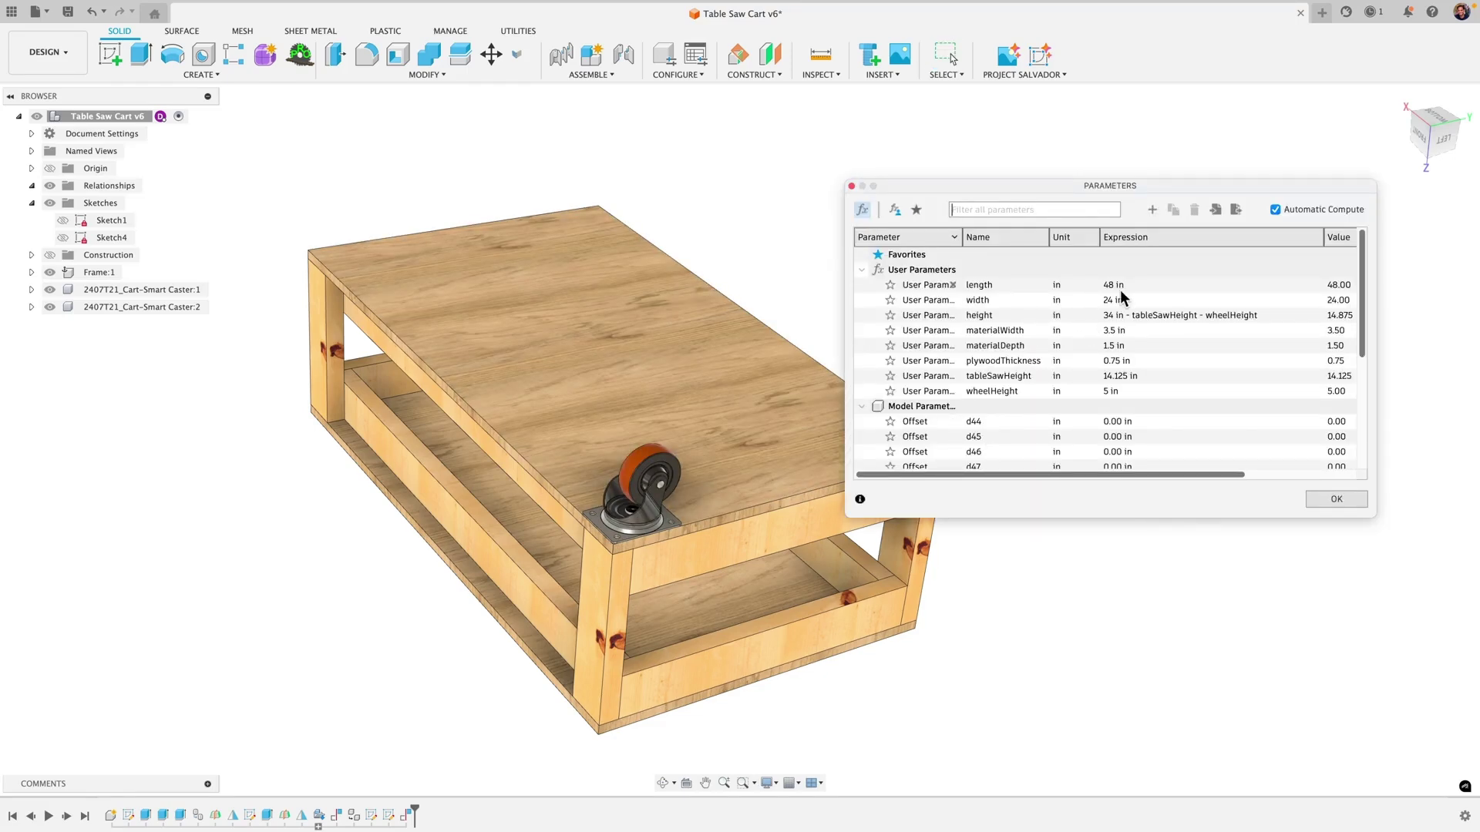
pyautogui.doubleClick(1120, 286)
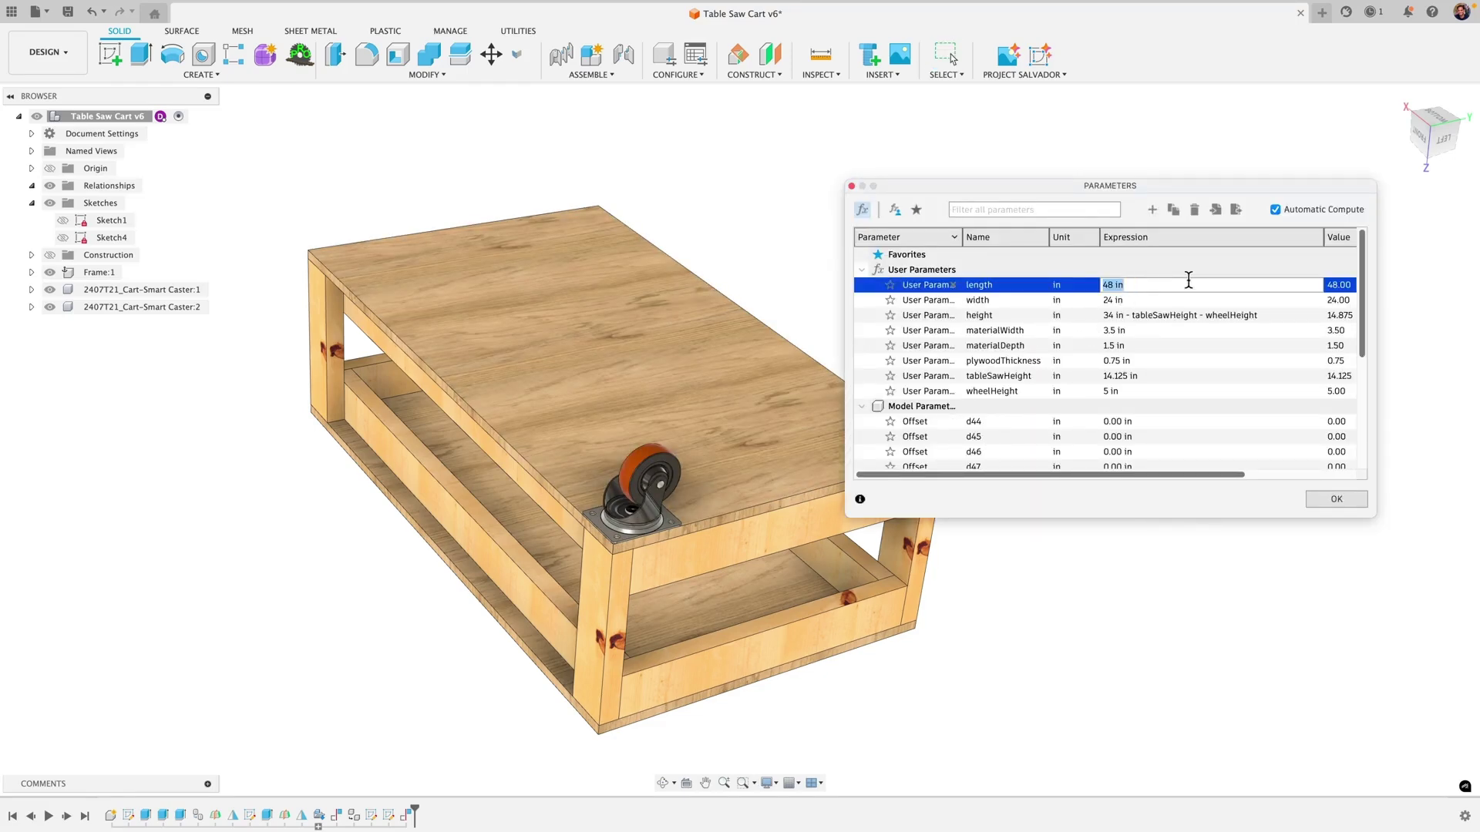
pyautogui.write('30')
pyautogui.press('Return')
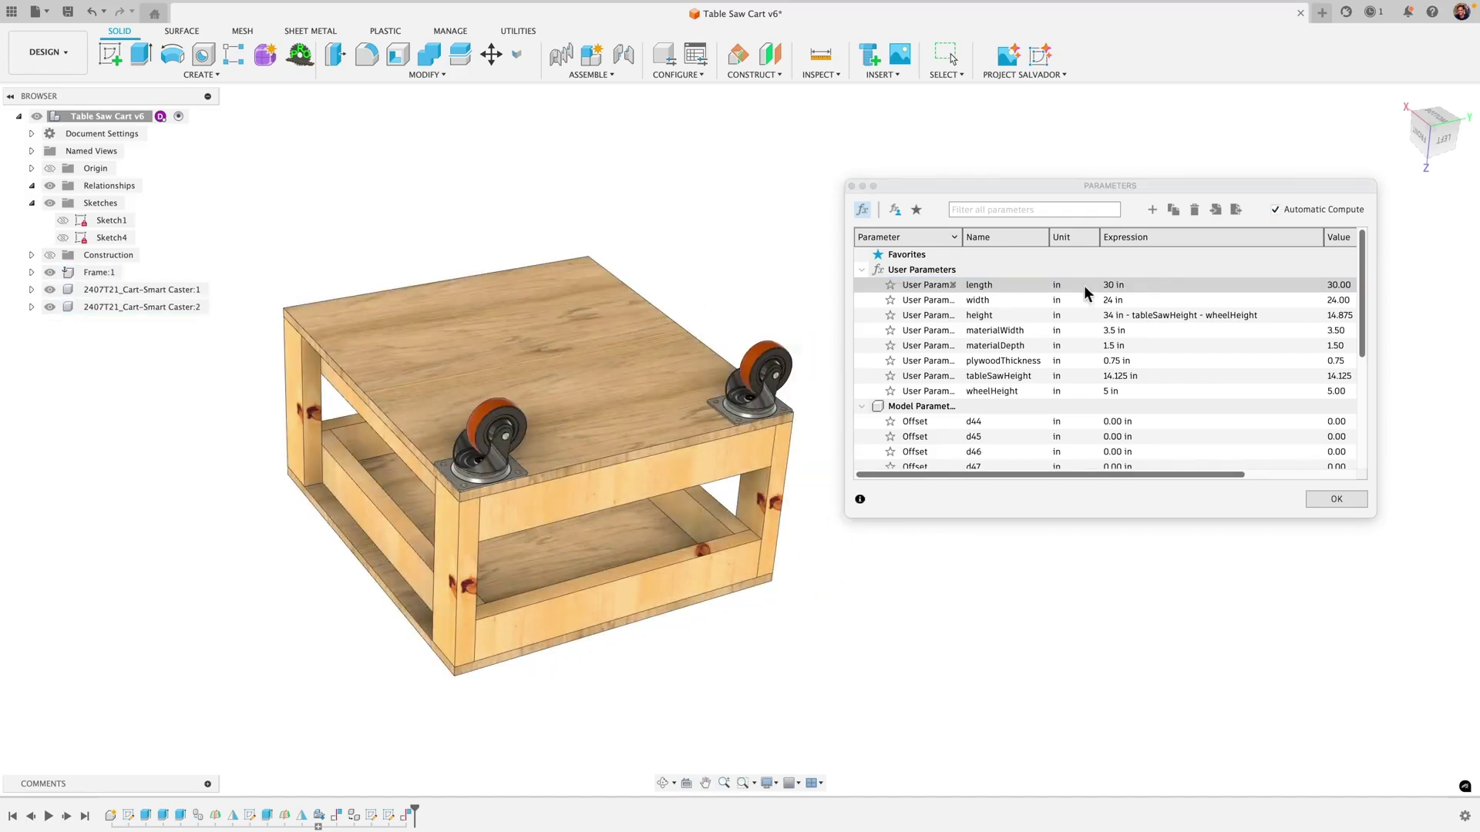
# - Set the user parameter width to 36 in and apply the parameter changes
pyautogui.click(1119, 300)
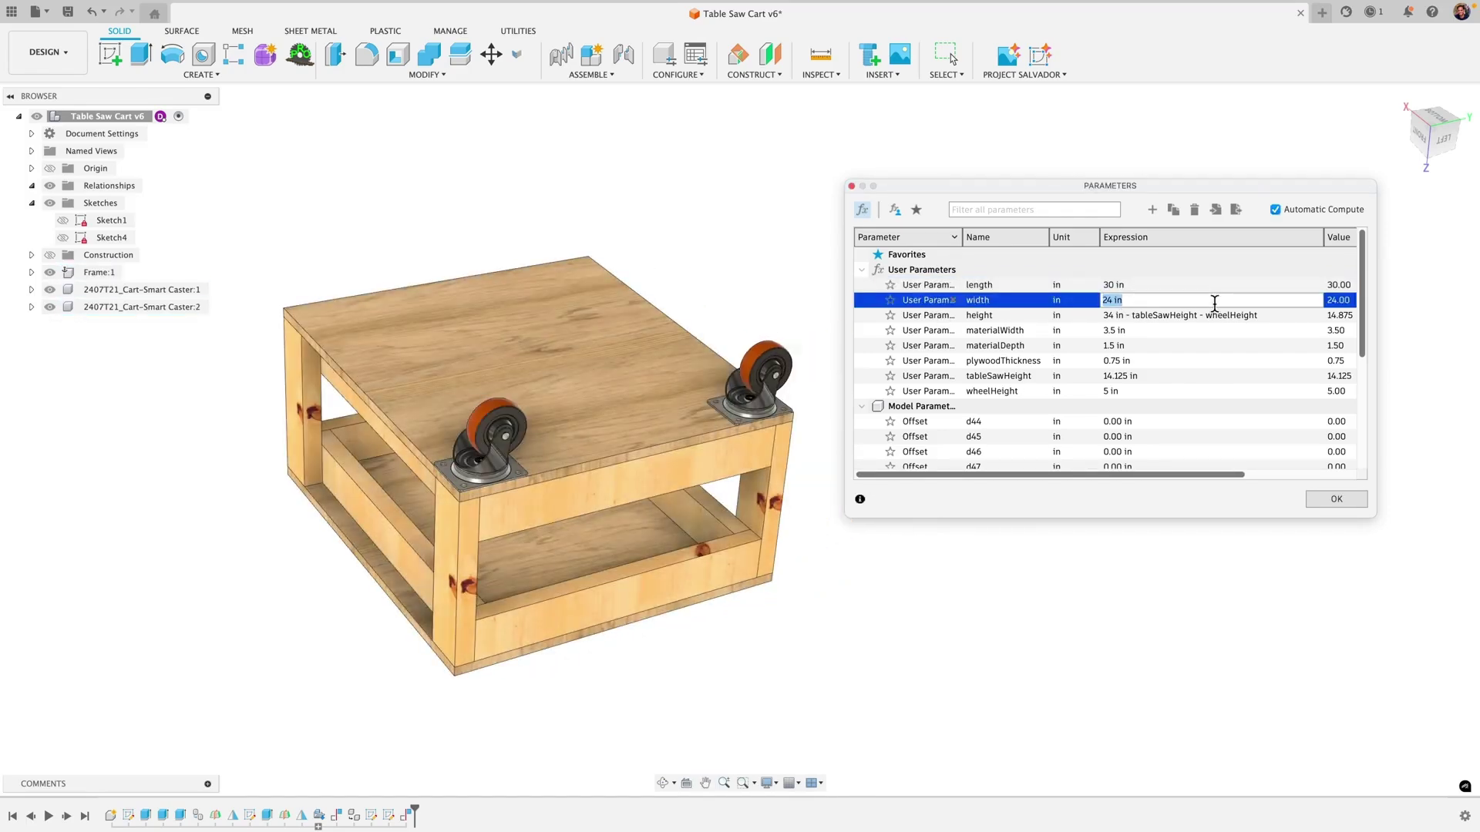
pyautogui.write('36')
pyautogui.press('Return')
pyautogui.press('Return')
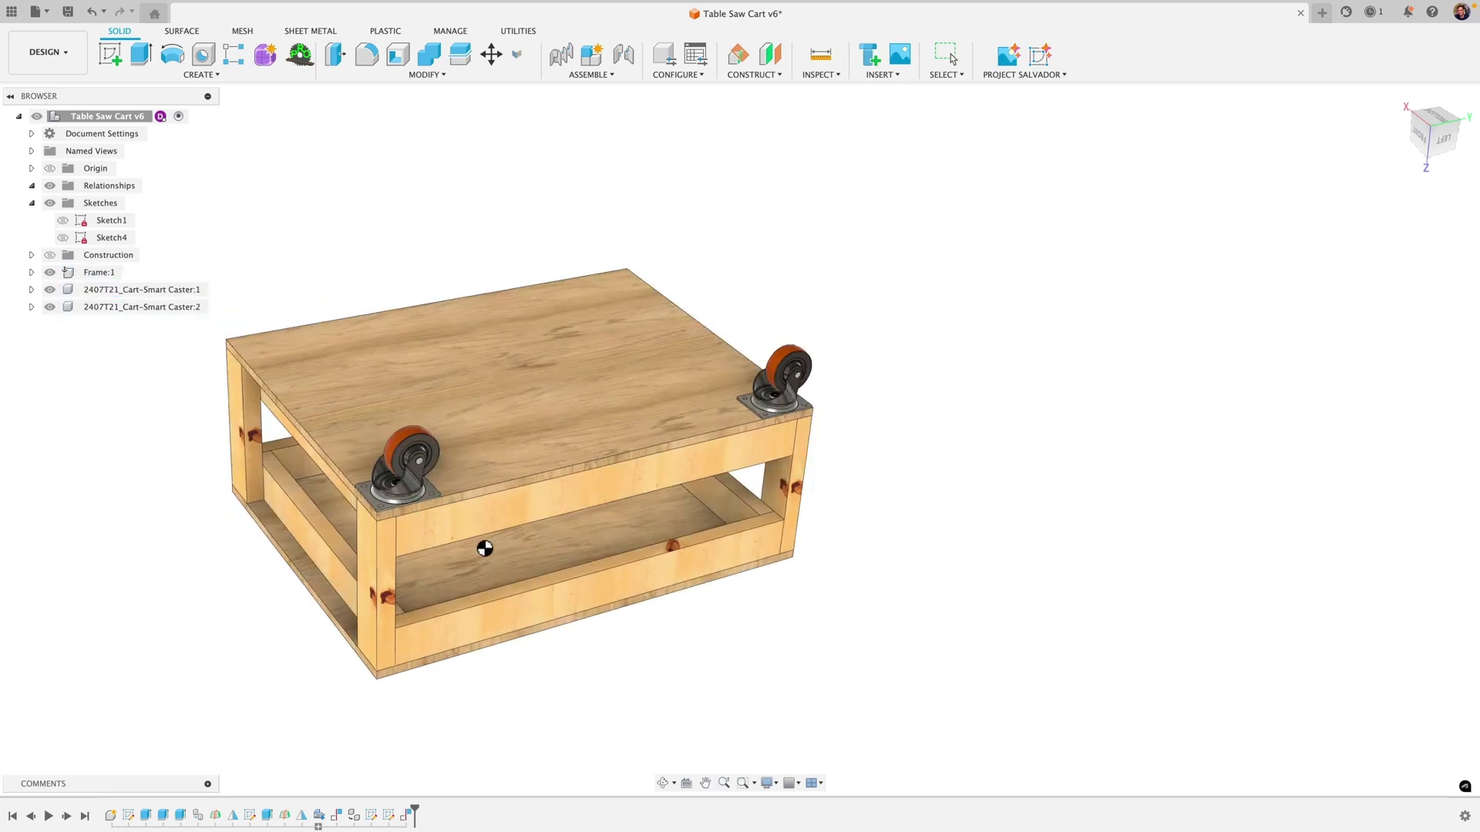
# - Examine both casters against the resized cart's plywood corners, from the underside and with the cart upright
pyautogui.keyDown('shift'); pyautogui.moveTo(413, 516); pyautogui.dragTo(412, 517, button='middle'); pyautogui.keyUp('shift')
pyautogui.moveTo(413, 524); pyautogui.dragTo(637, 409)
pyautogui.press('Escape')
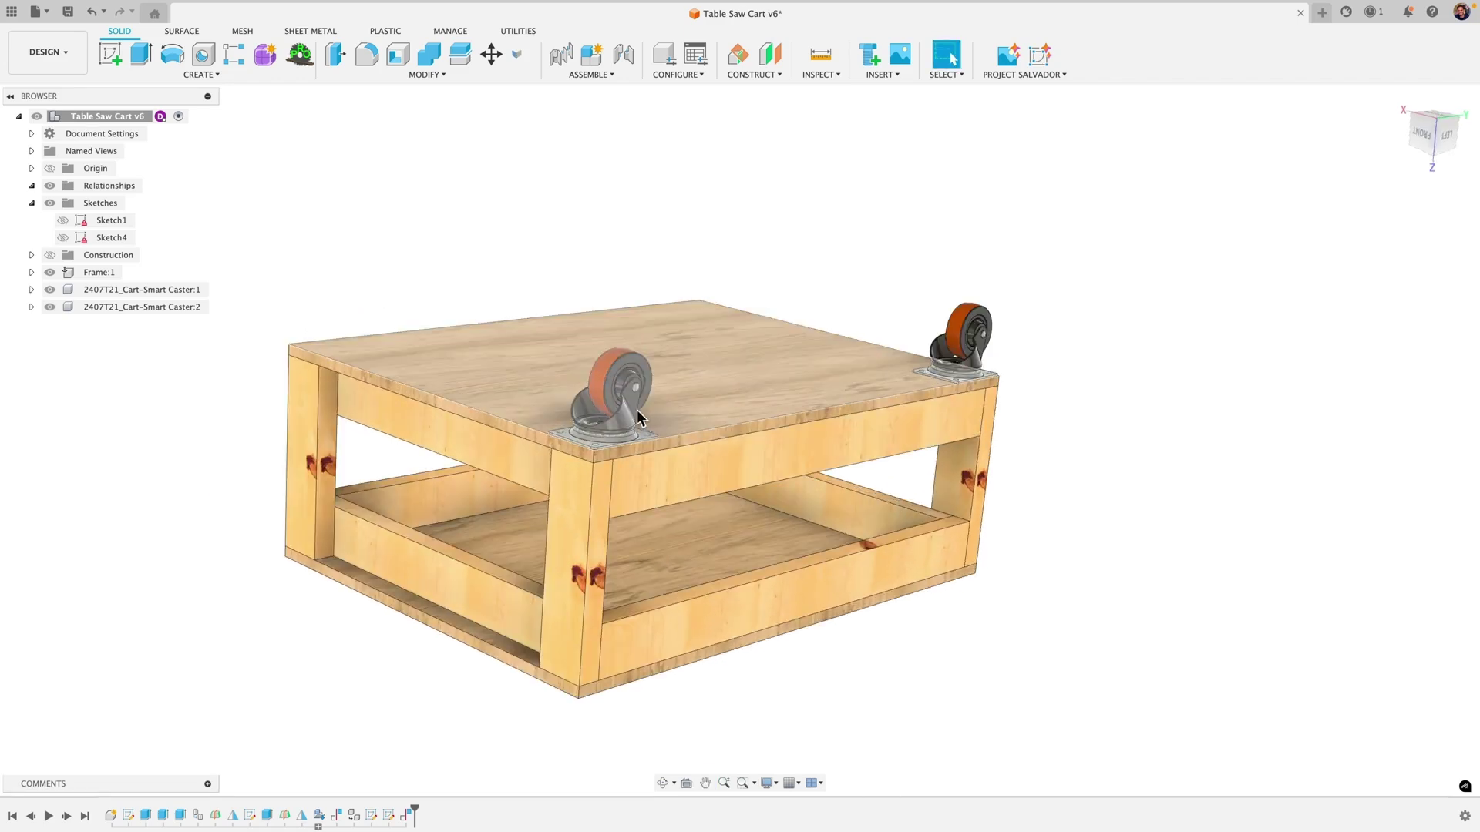
pyautogui.click(617, 359)
pyautogui.scroll(1, 673, 420)
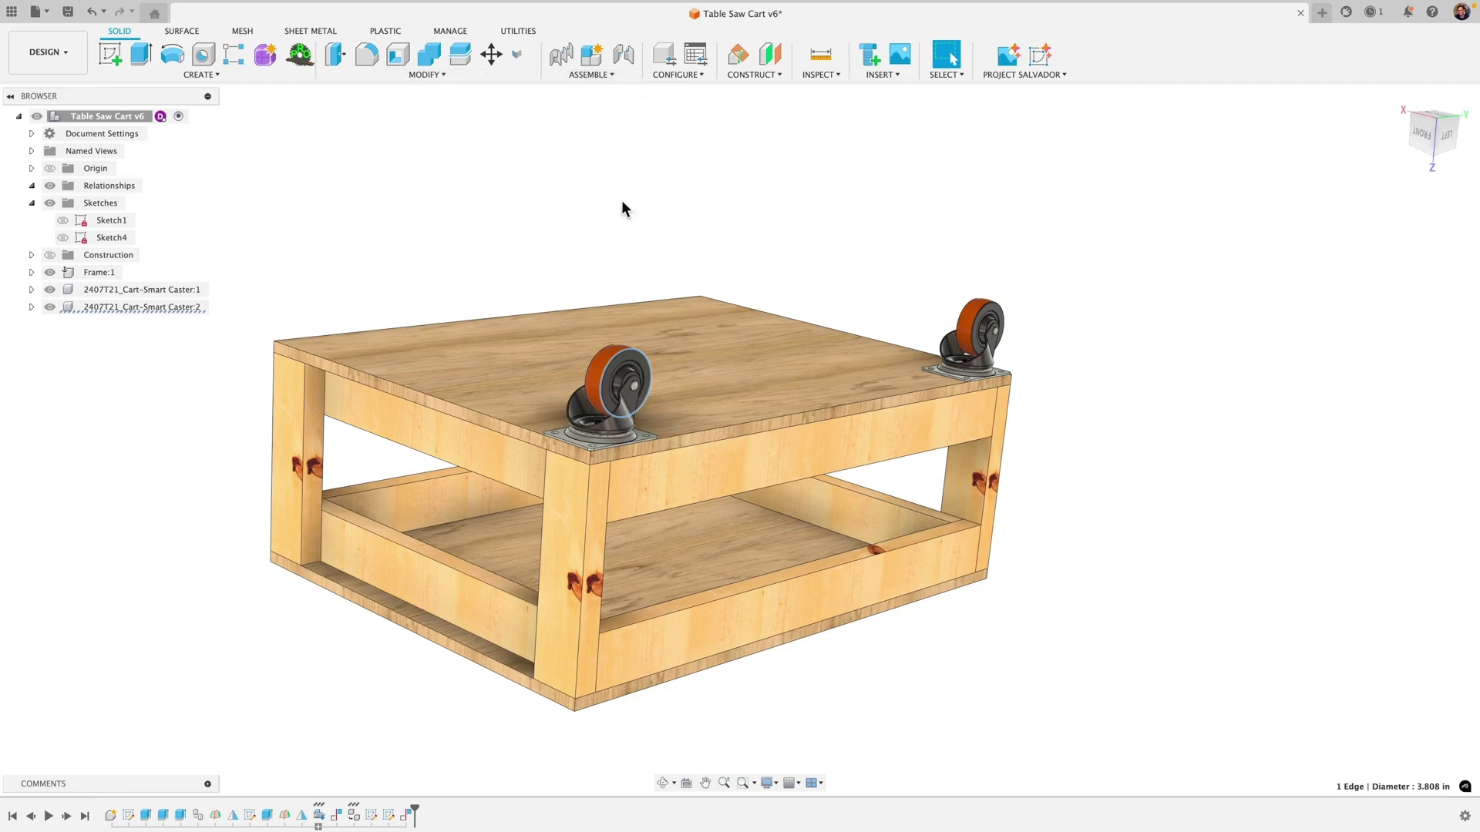
pyautogui.scroll(2, 598, 228)
pyautogui.click(575, 254)
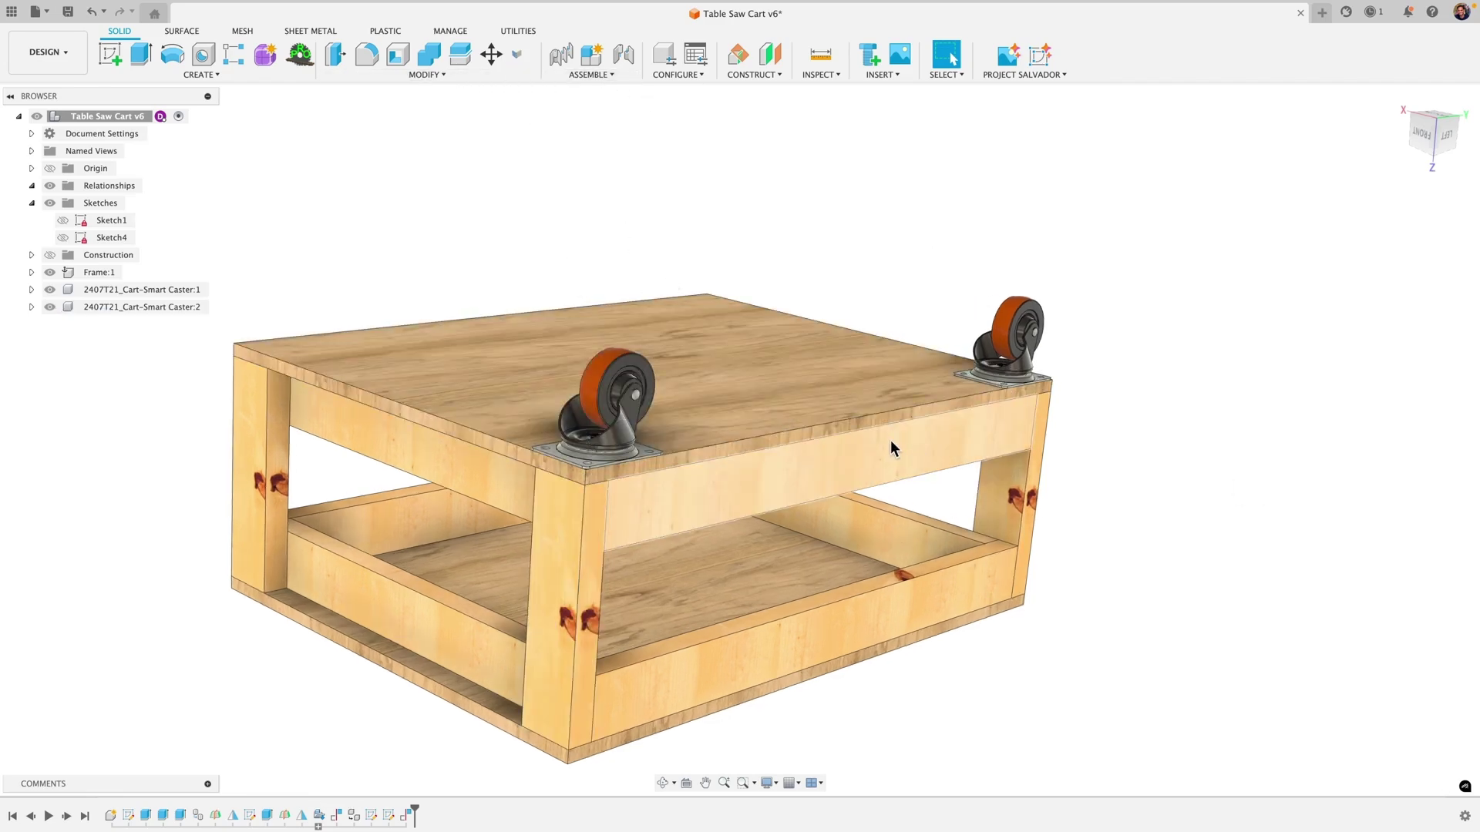
pyautogui.scroll(-4, 917, 524)
pyautogui.keyDown('shift'); pyautogui.moveTo(1047, 615); pyautogui.dragTo(1095, 595, button='middle'); pyautogui.keyUp('shift')
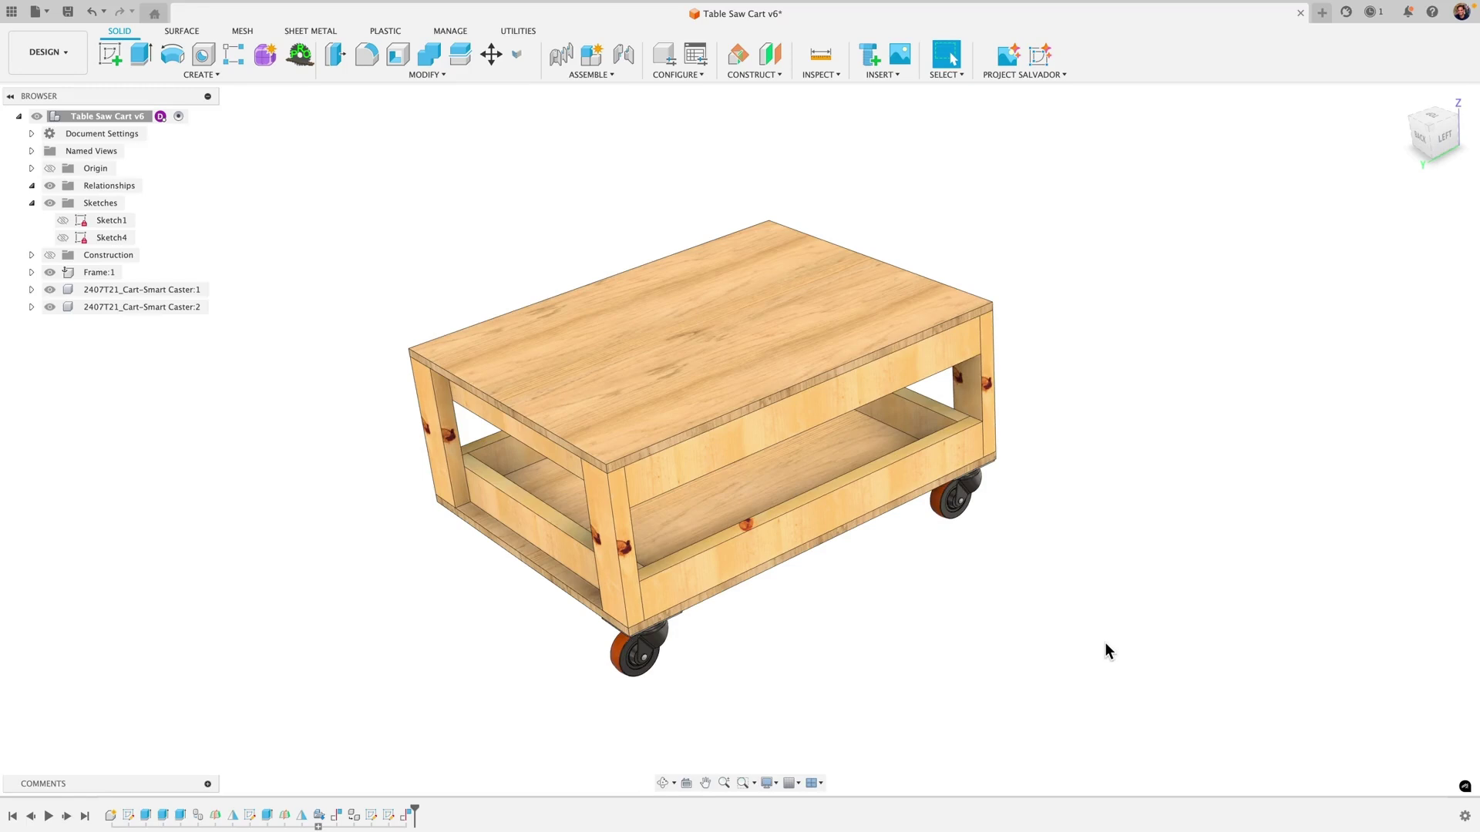
pyautogui.moveTo(1098, 664)
pyautogui.keyDown('shift'); pyautogui.mouseDown(button='middle')
pyautogui.moveTo(1071, 588)
pyautogui.moveTo(1089, 654)
pyautogui.moveTo(1077, 645)
pyautogui.mouseUp(button='middle'); pyautogui.keyUp('shift')
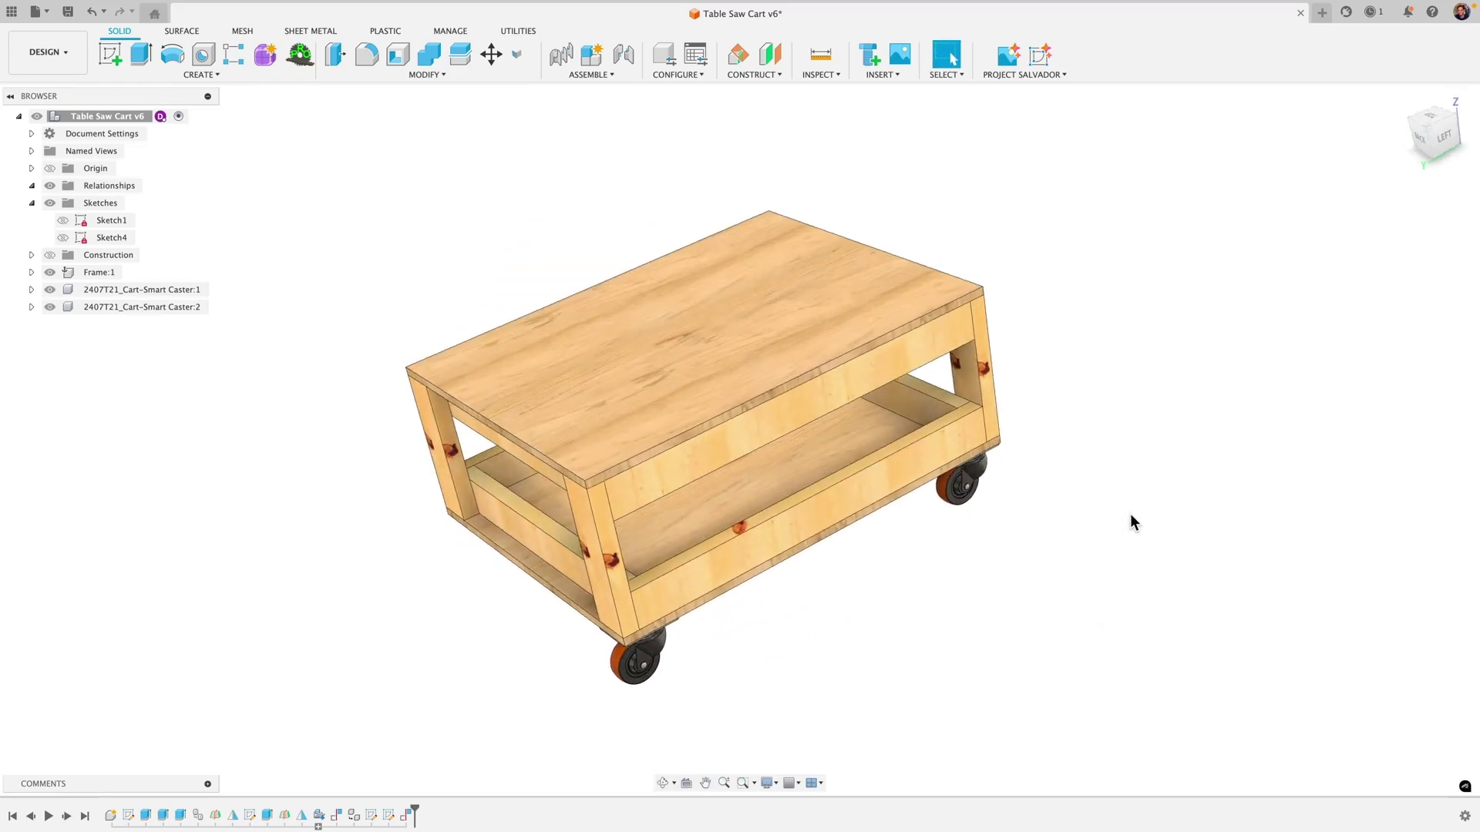